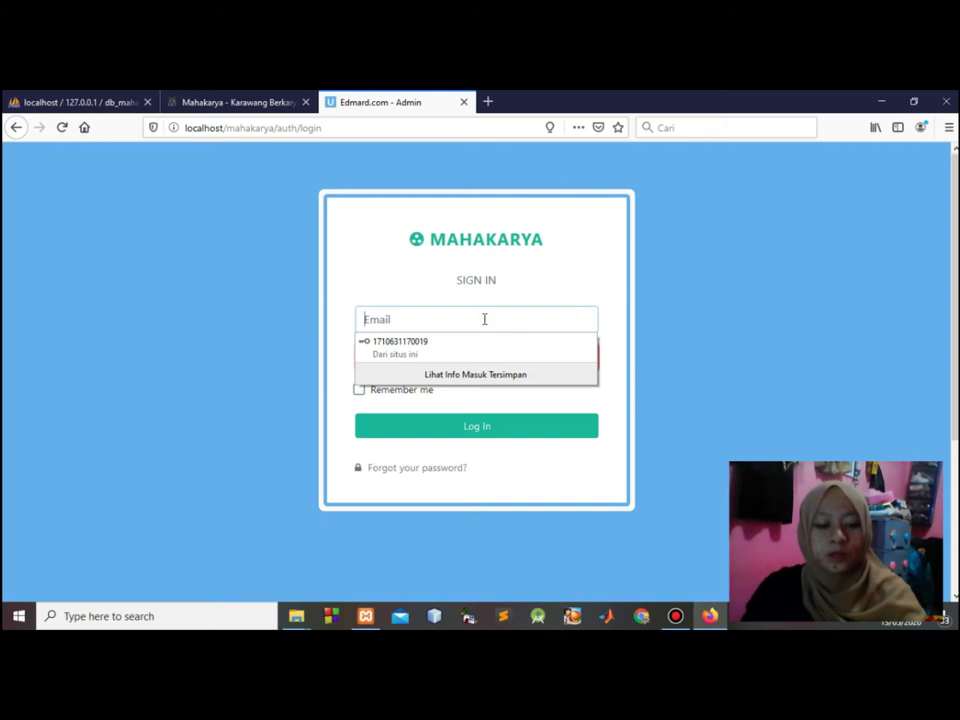
Sign in with the admin e-mail and password, declining Firefox's offer to save the login.
{"action": "type", "text": "a"}
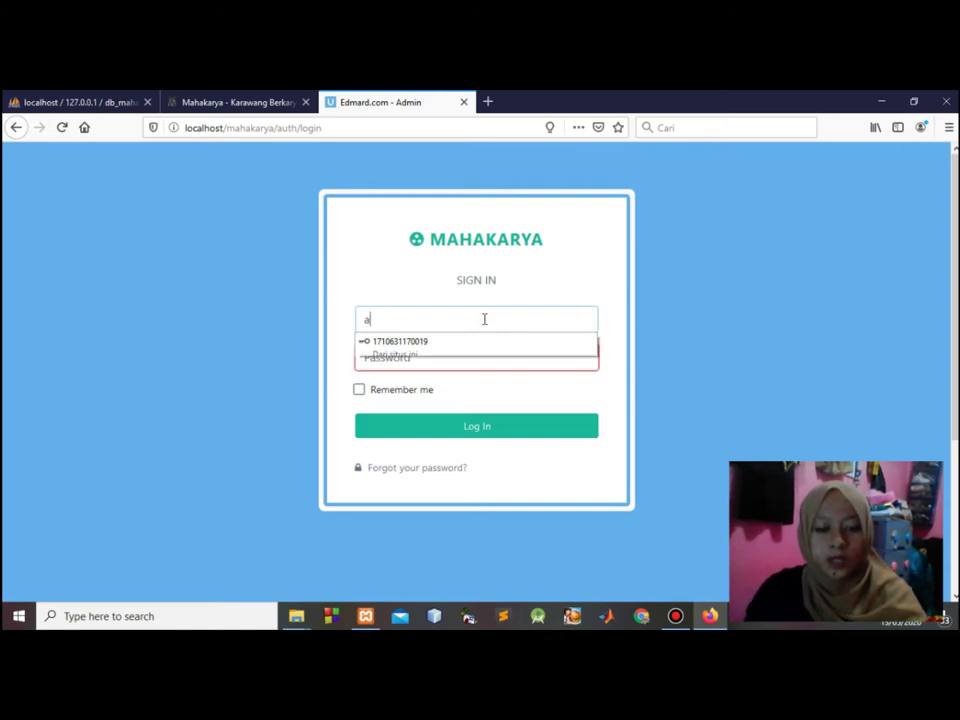
{"action": "type", "text": "dmin@admin@ad"}
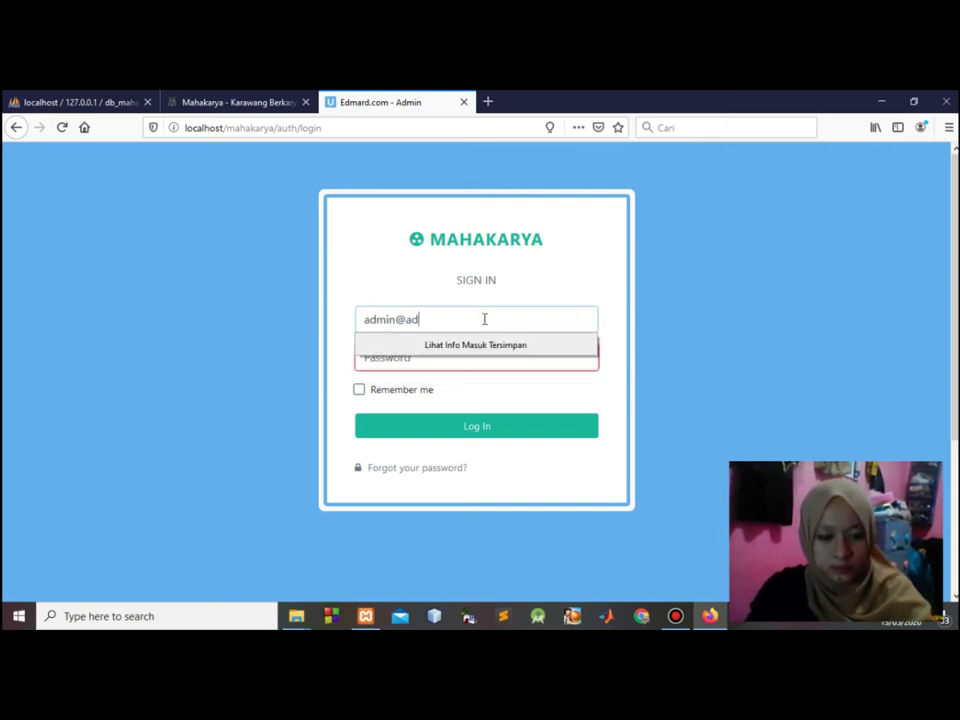
{"action": "type", "text": ".com"}
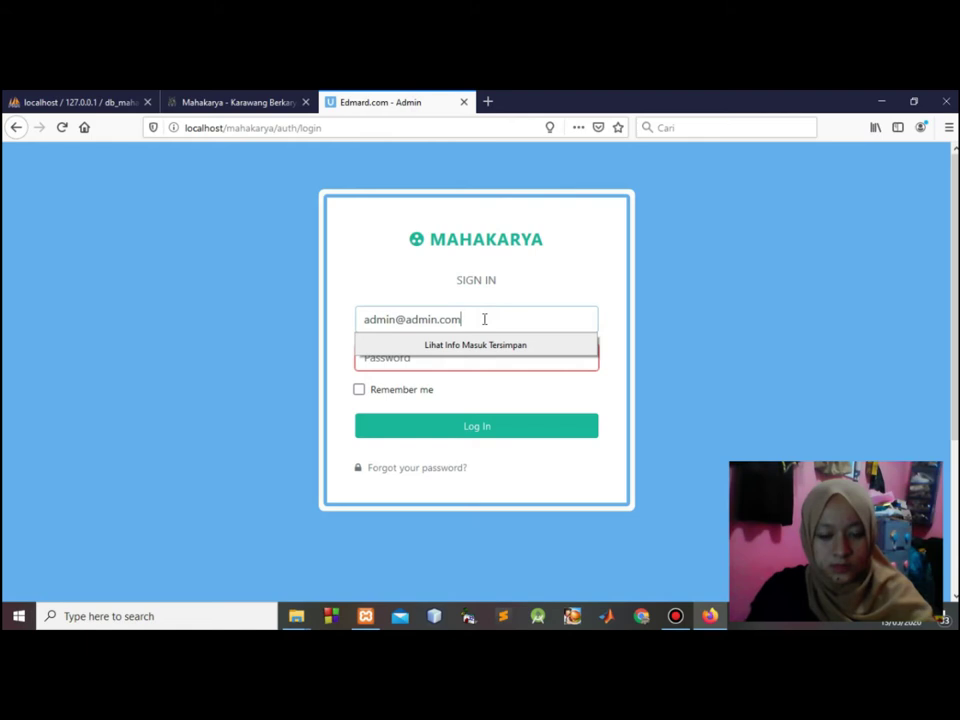
{"action": "left_click", "coordinate": [490, 369]}
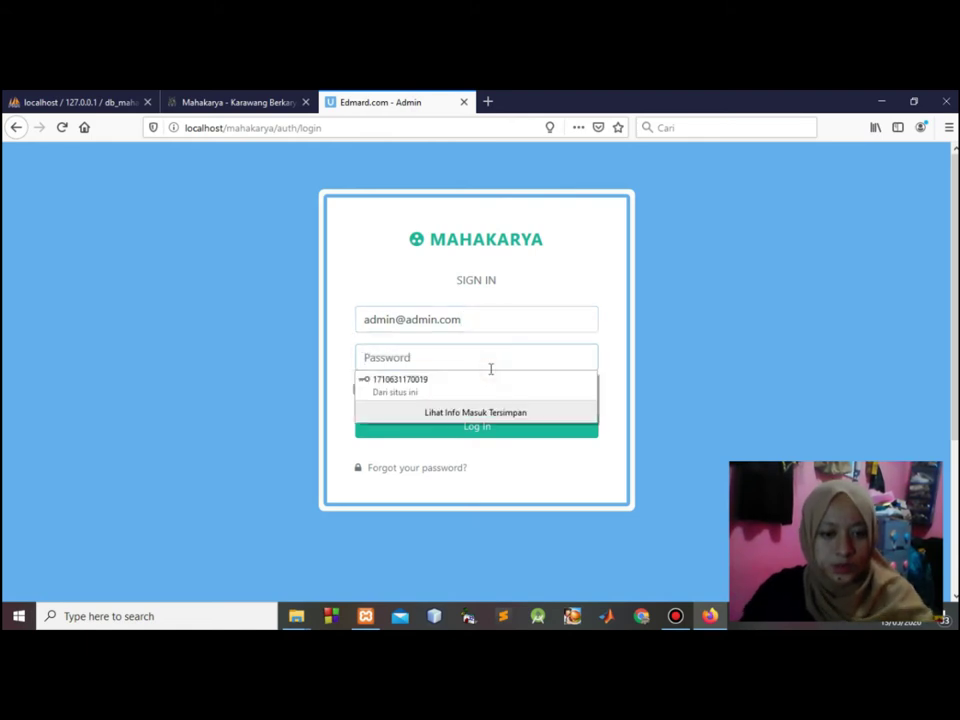
{"action": "type", "text": "password"}
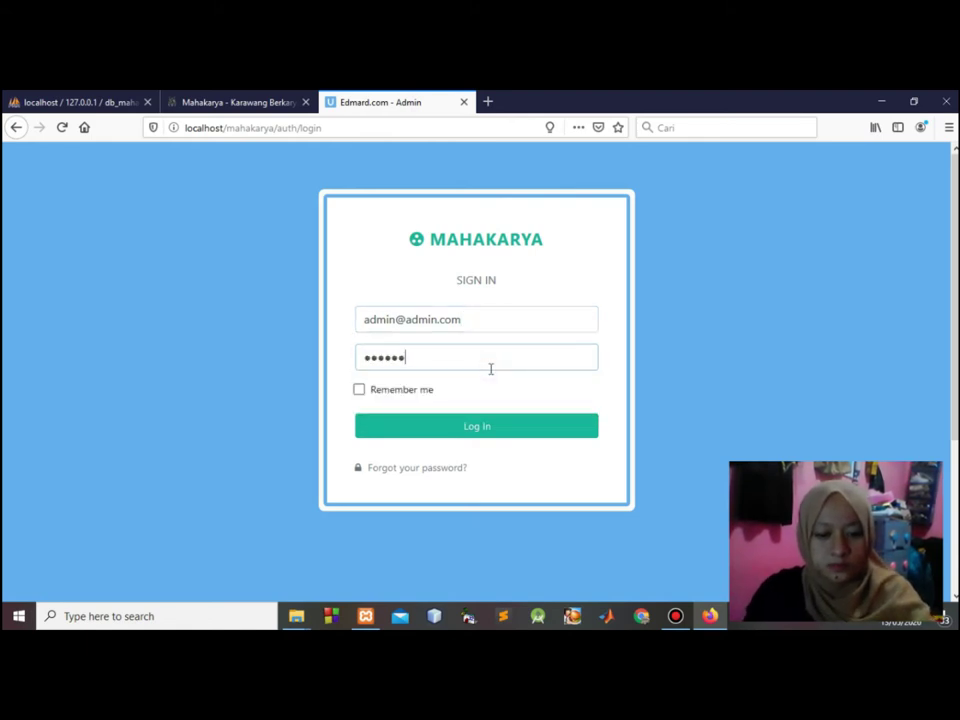
{"action": "left_click", "coordinate": [506, 426]}
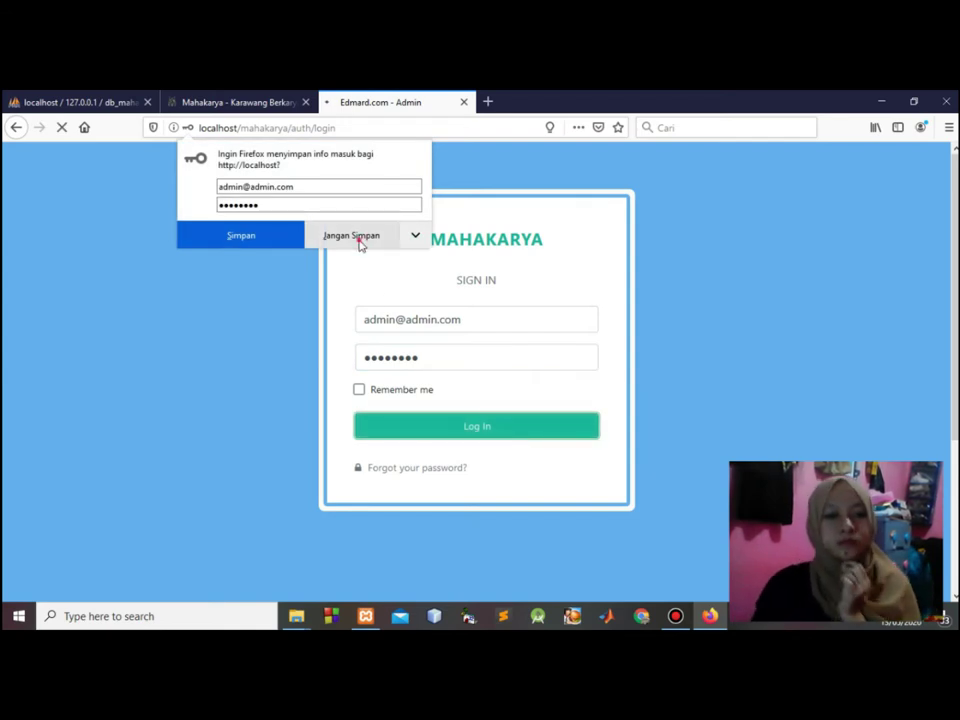
{"action": "left_click", "coordinate": [360, 242]}
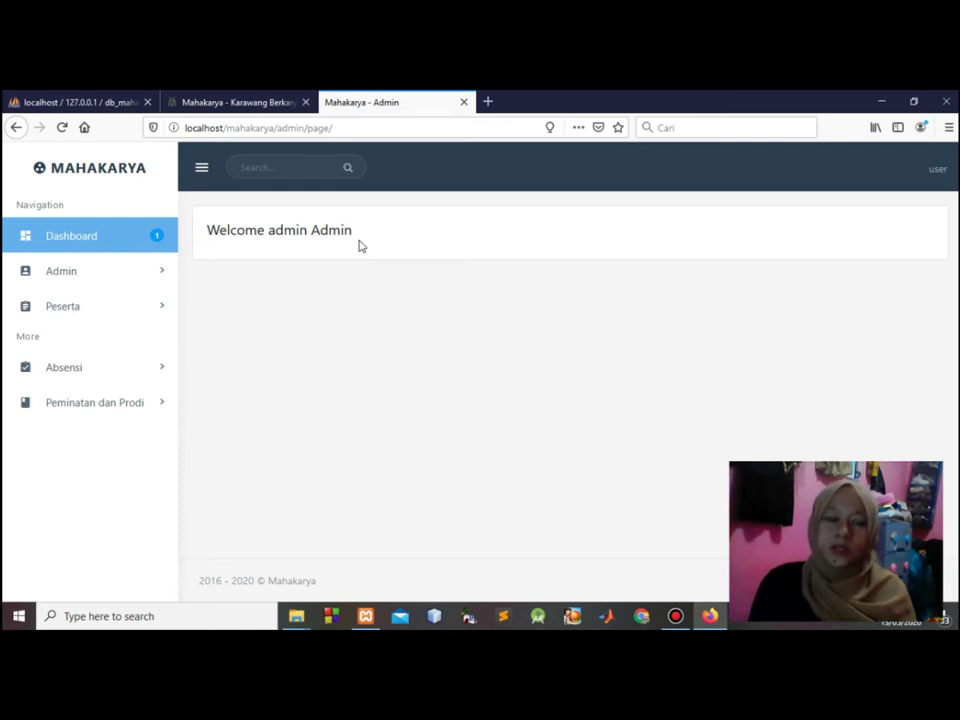
Open the List Admin page from the Admin section of the sidebar.
{"action": "left_click", "coordinate": [113, 283]}
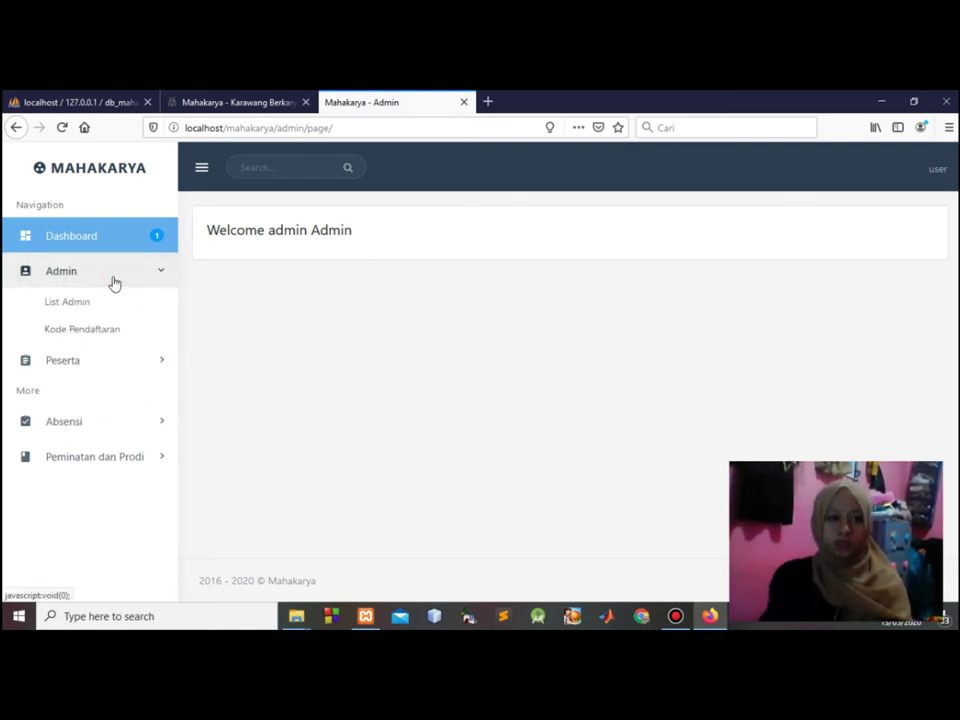
{"action": "left_click", "coordinate": [112, 304]}
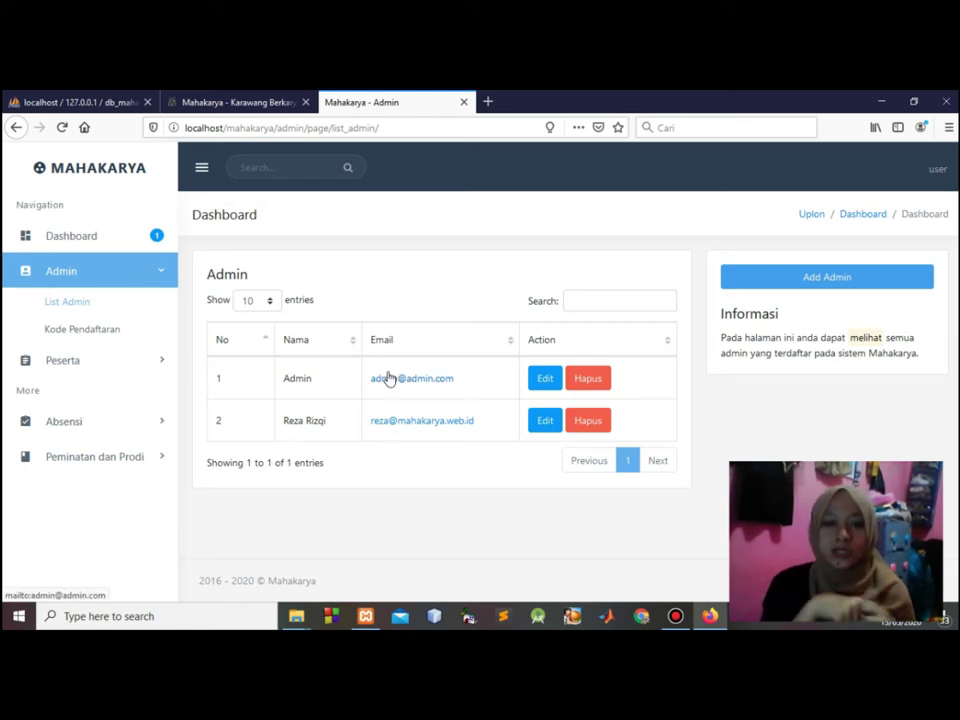
Start a new admin and fill in first name, last name and e-mail from suggestions.
{"action": "left_click", "coordinate": [890, 280]}
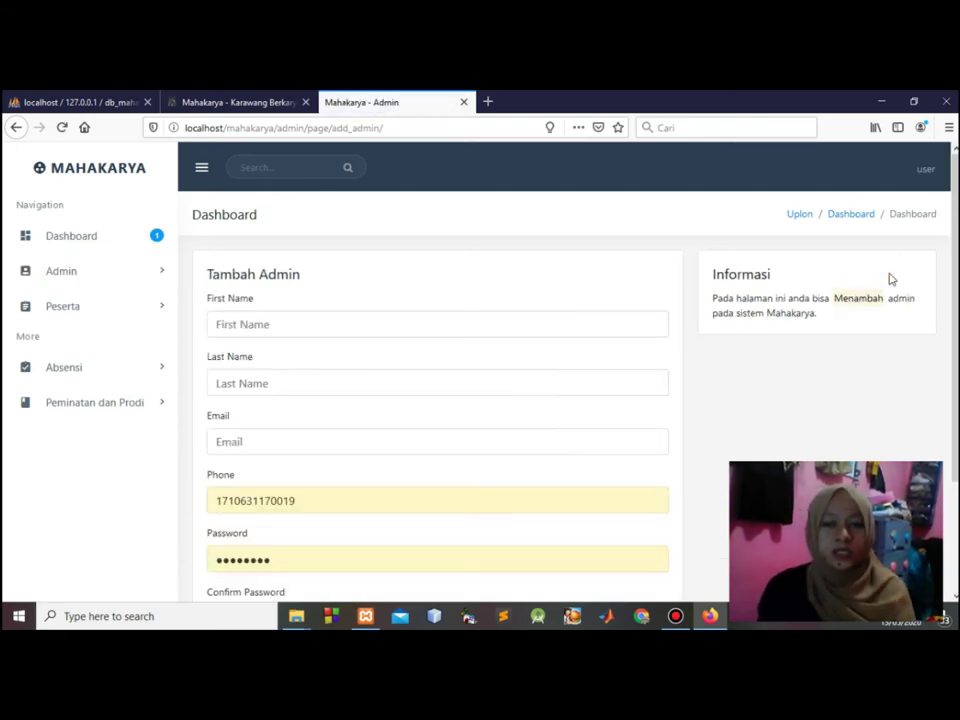
{"action": "scroll", "coordinate": [890, 280], "scroll_direction": "down", "scroll_amount": 1}
{"action": "scroll", "coordinate": [437, 400], "scroll_direction": "down", "scroll_amount": 1}
{"action": "scroll", "coordinate": [437, 400], "scroll_direction": "up", "scroll_amount": 3}
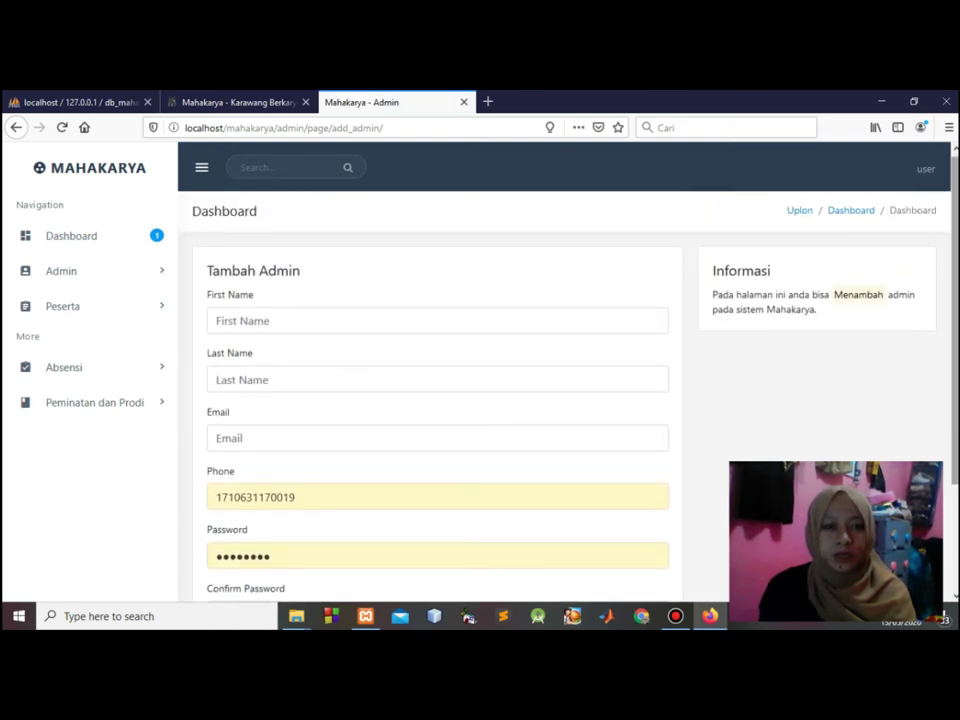
{"action": "left_click", "coordinate": [339, 318]}
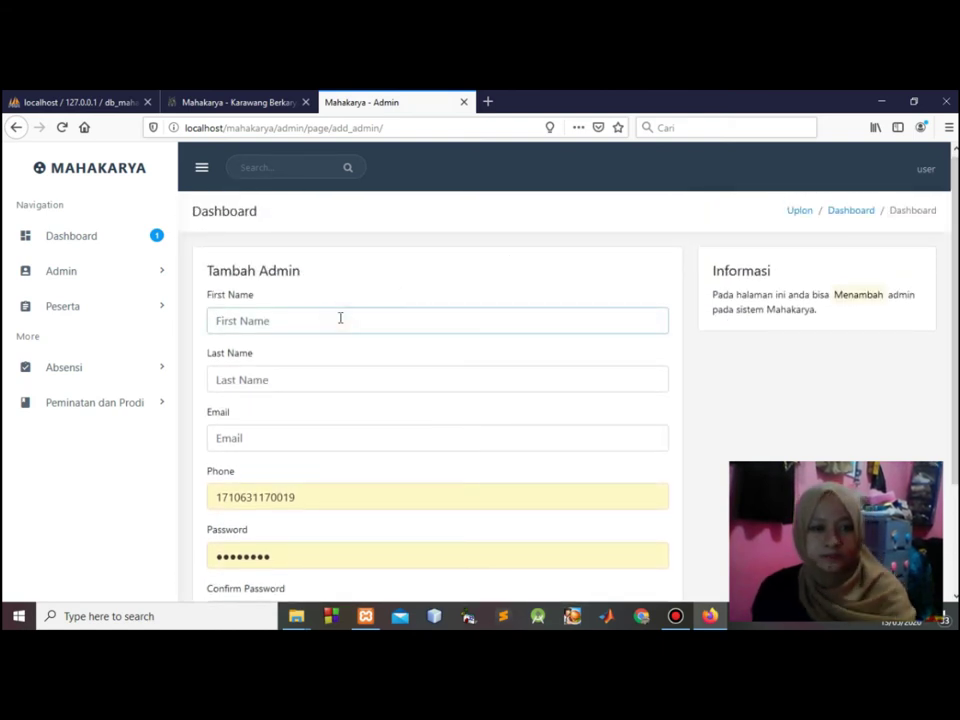
{"action": "type", "text": "R"}
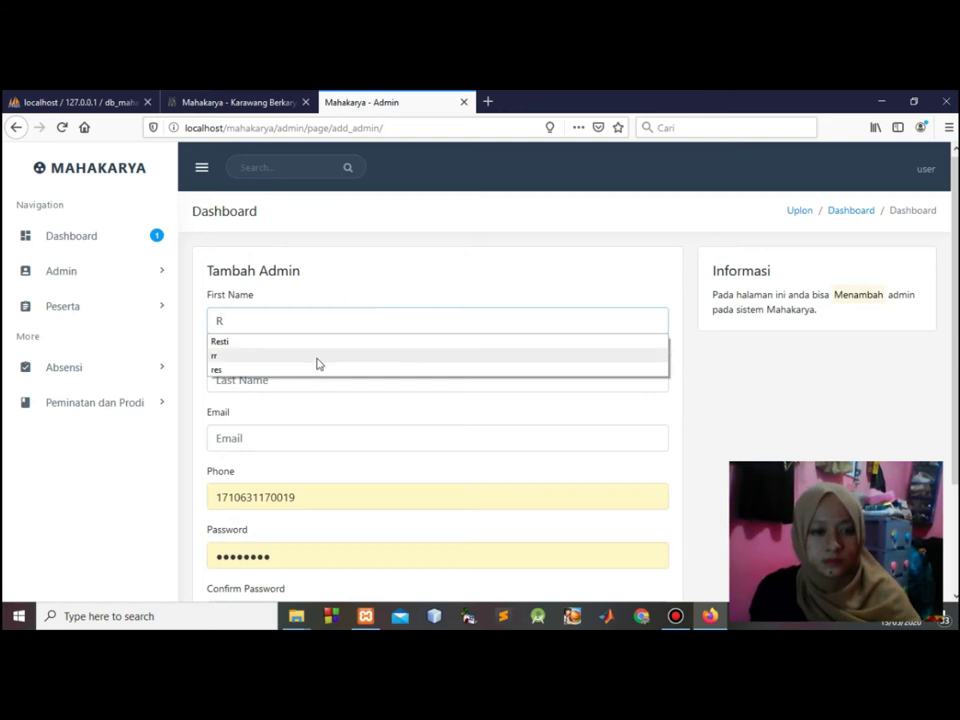
{"action": "left_click", "coordinate": [300, 342]}
{"action": "left_click", "coordinate": [276, 380]}
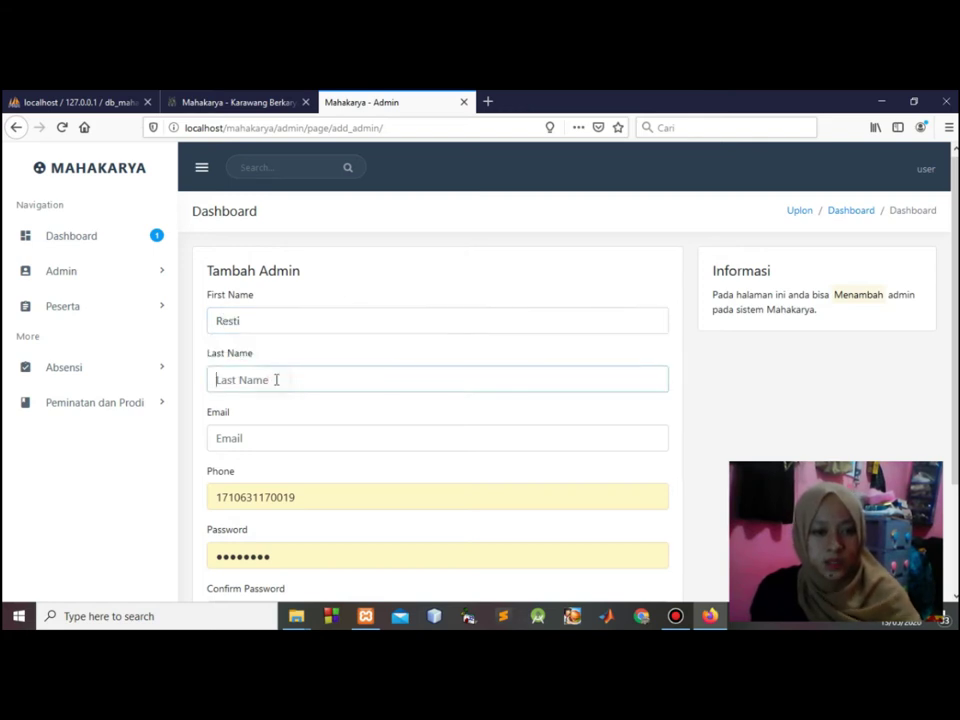
{"action": "type", "text": "N"}
{"action": "left_click", "coordinate": [263, 399]}
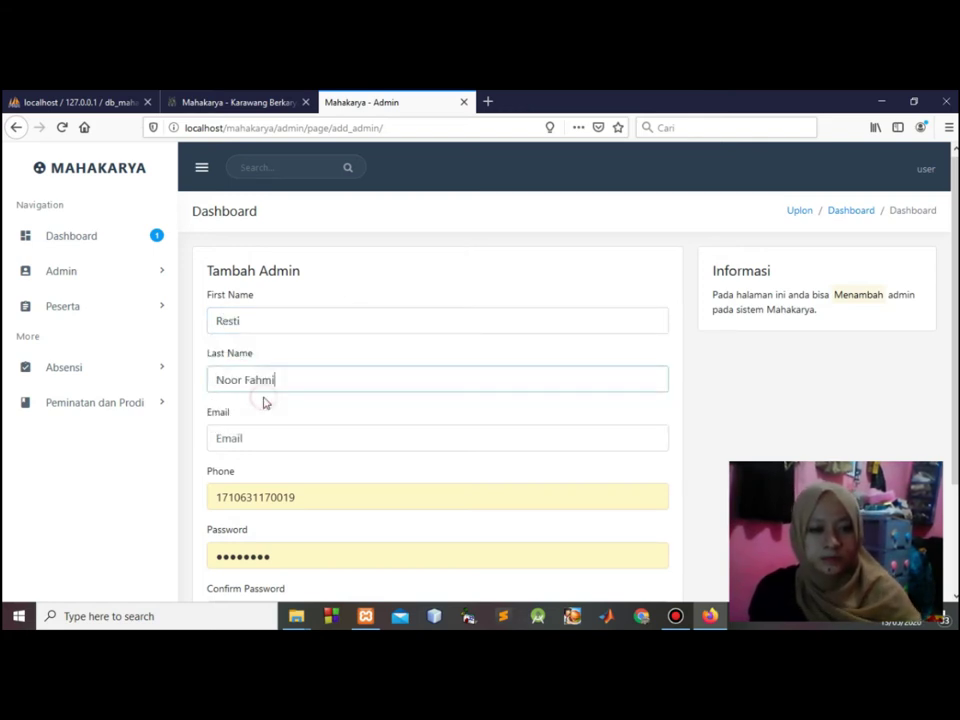
{"action": "left_click", "coordinate": [257, 441]}
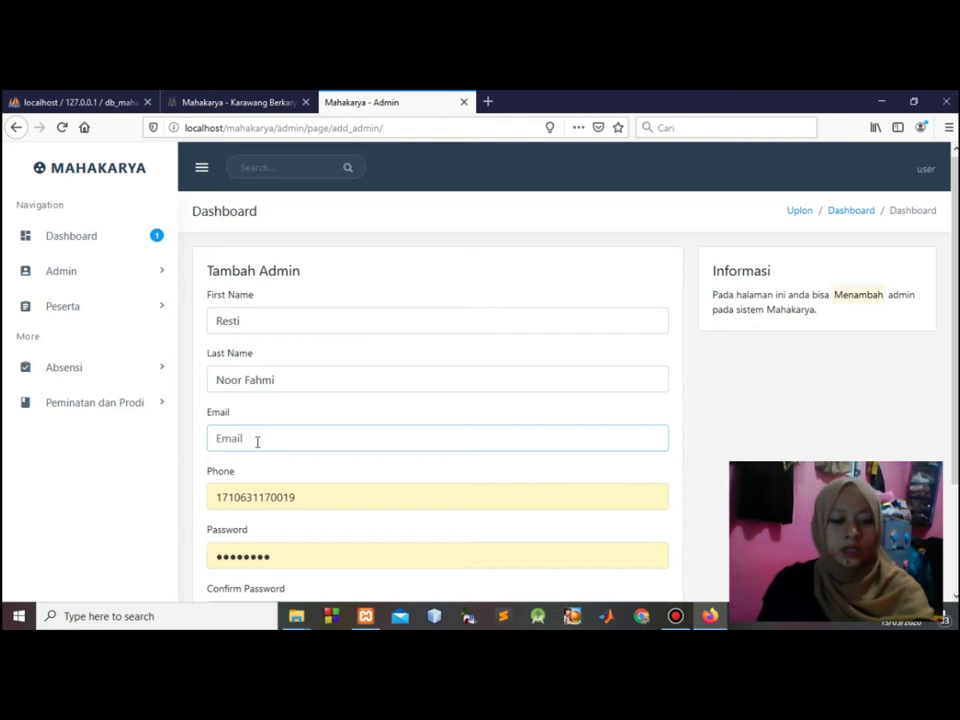
{"action": "type", "text": "re"}
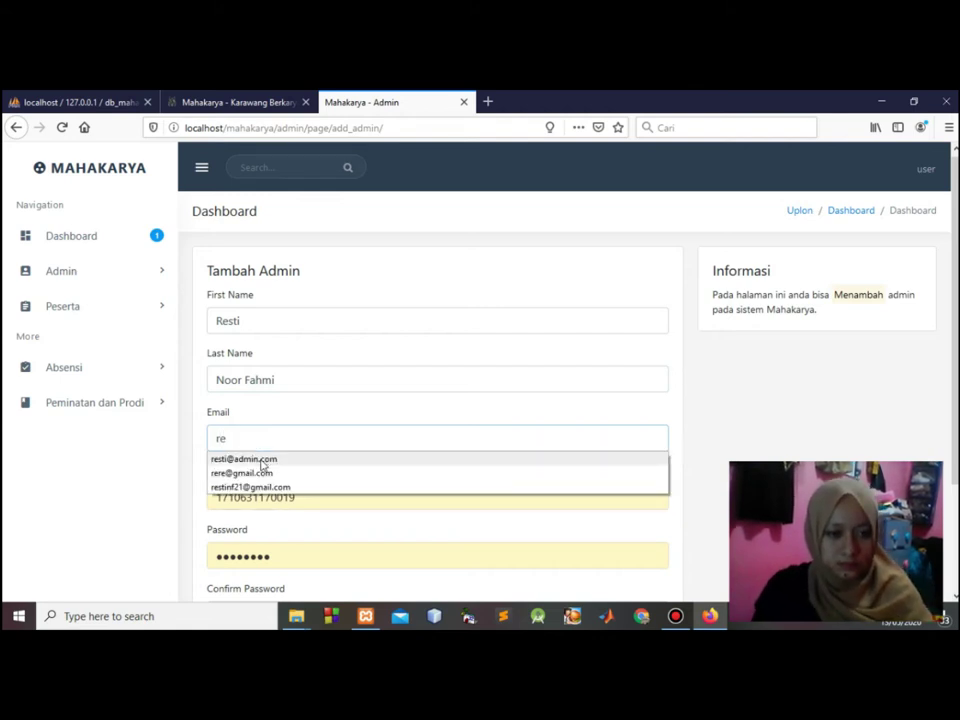
{"action": "left_click", "coordinate": [262, 463]}
Replace the Phone field with the new admin's phone number.
{"action": "left_click", "coordinate": [315, 495]}
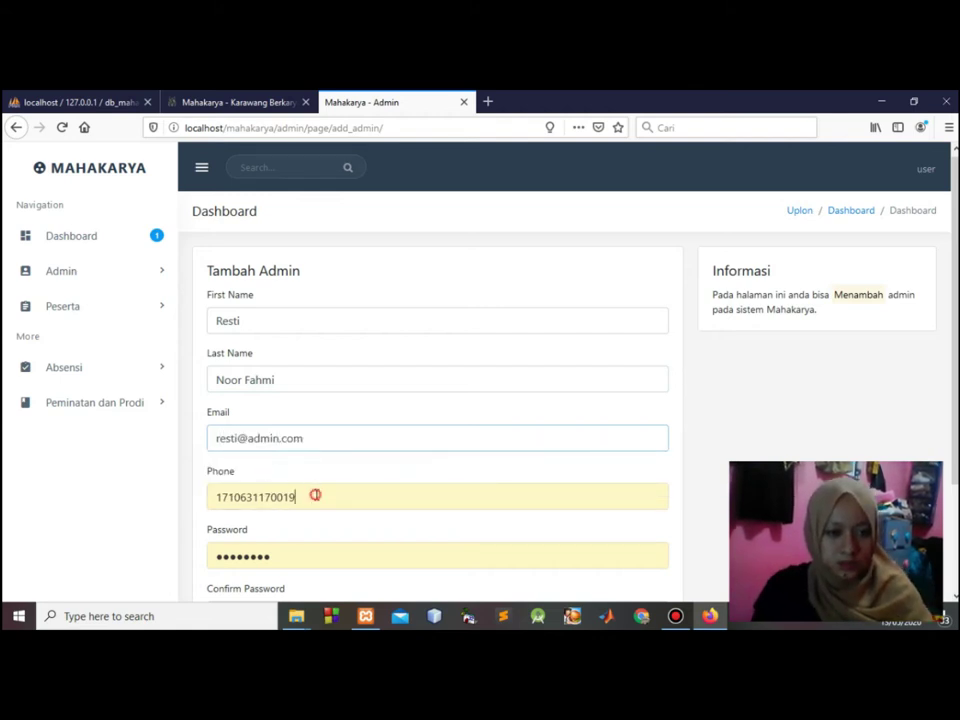
{"action": "key", "text": "ctrl+a"}
{"action": "type", "text": "096"}
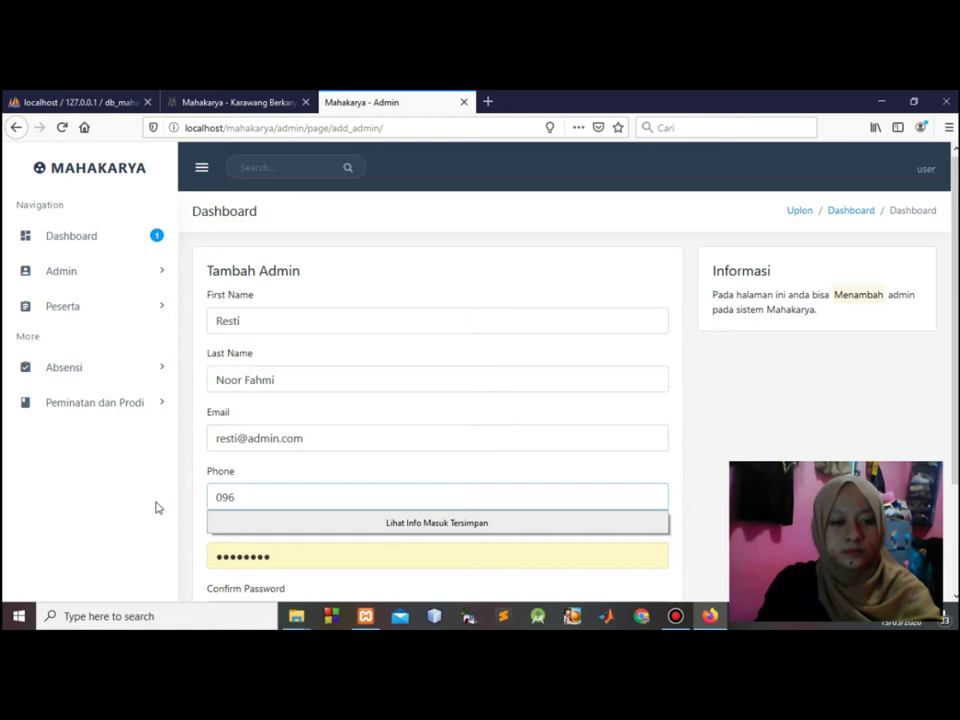
{"action": "key", "text": "BackSpace"}
{"action": "key", "text": "BackSpace"}
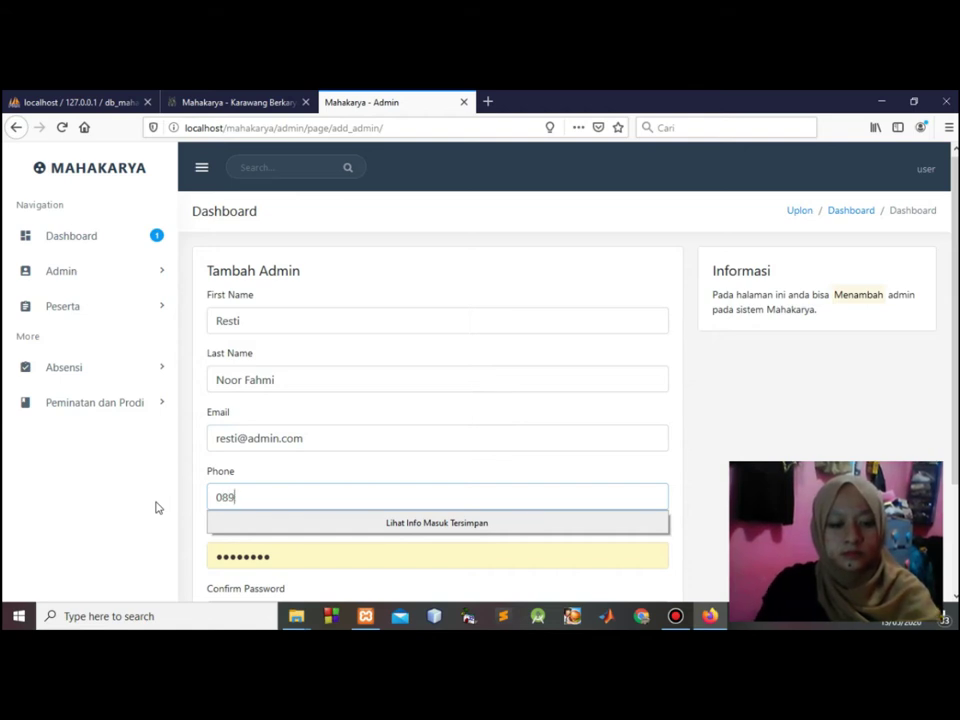
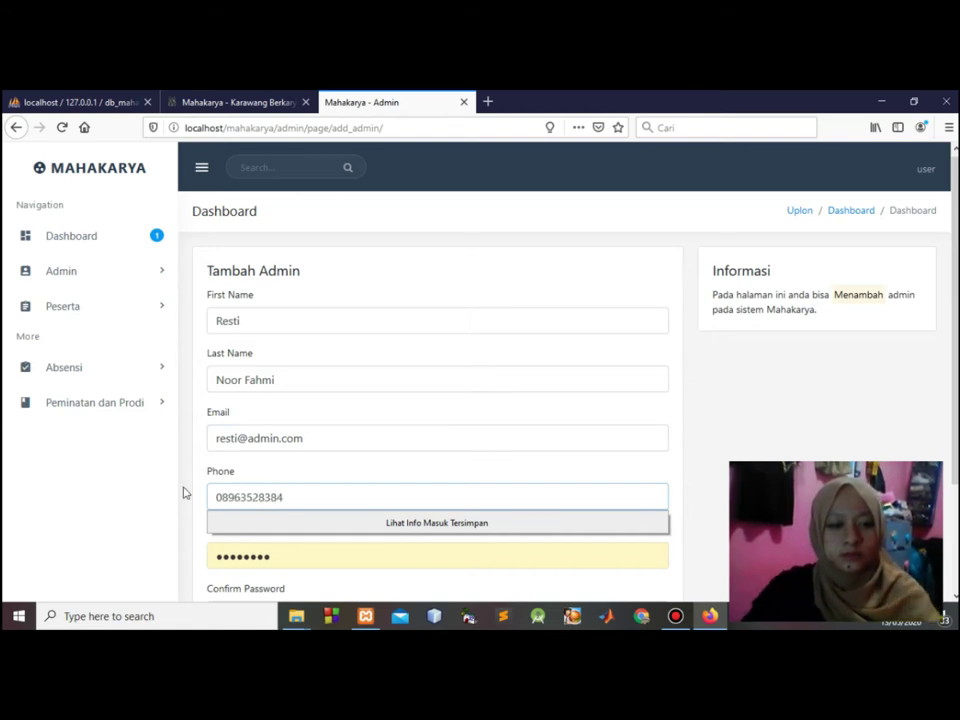
{"action": "left_click", "coordinate": [767, 386]}
Enter a matching password and confirmation, submit with Tambah, and decline saving the login.
{"action": "scroll", "coordinate": [767, 386], "scroll_direction": "down", "scroll_amount": 2}
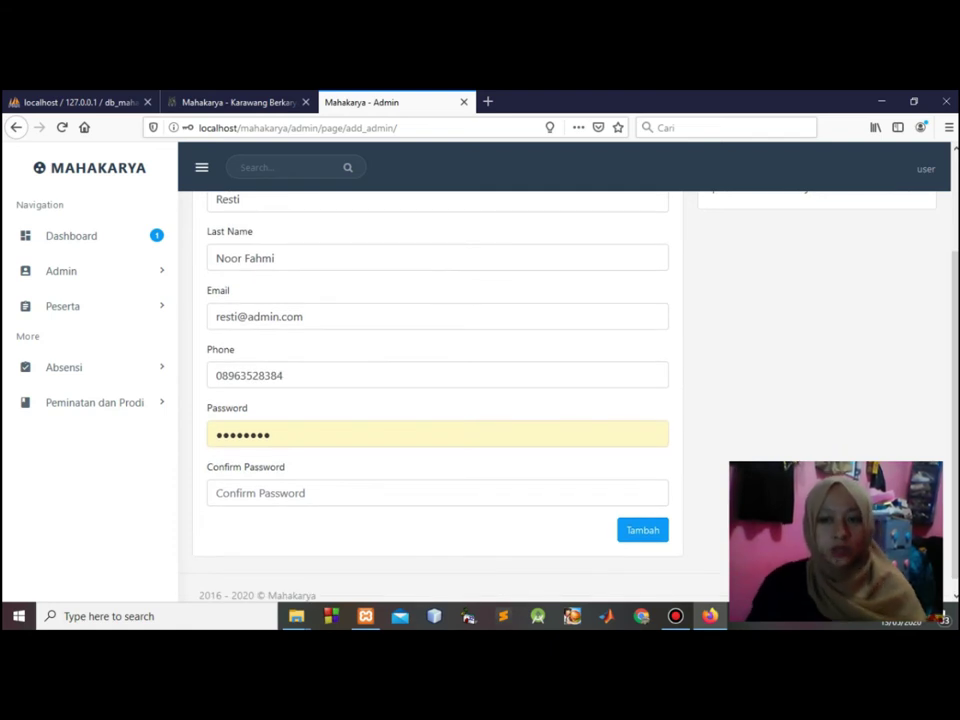
{"action": "left_click_drag", "start_coordinate": [347, 432], "coordinate": [189, 433]}
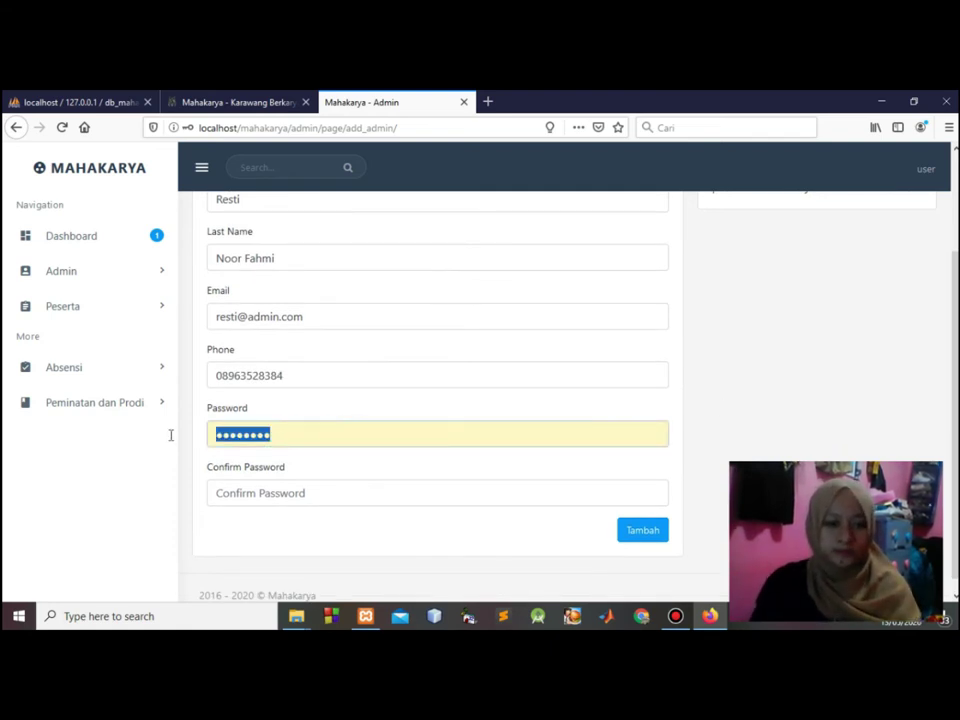
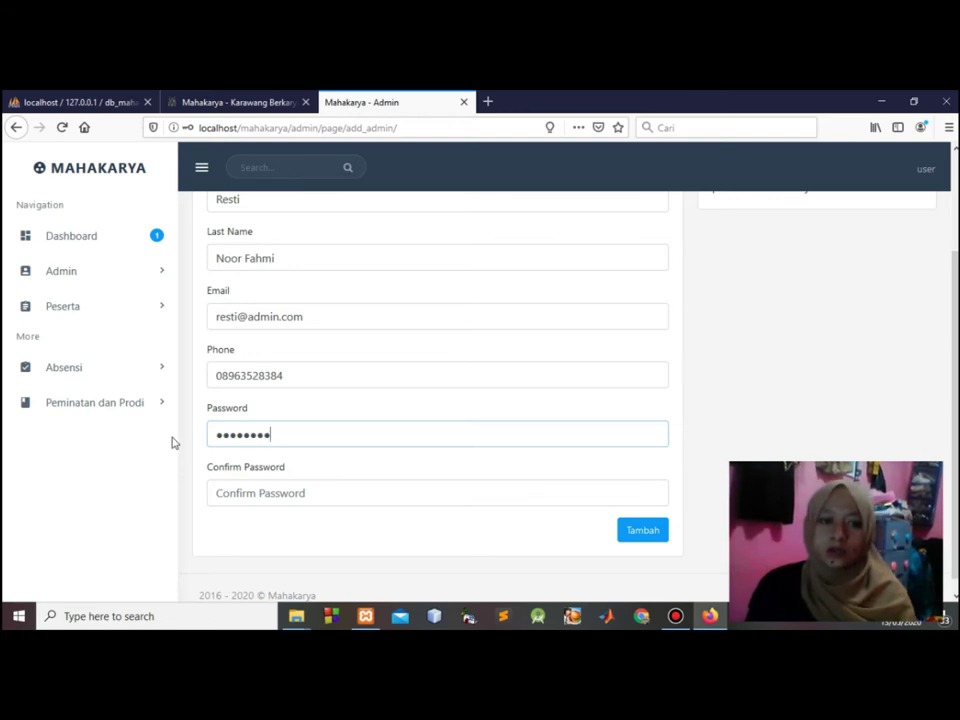
{"action": "left_click", "coordinate": [276, 491]}
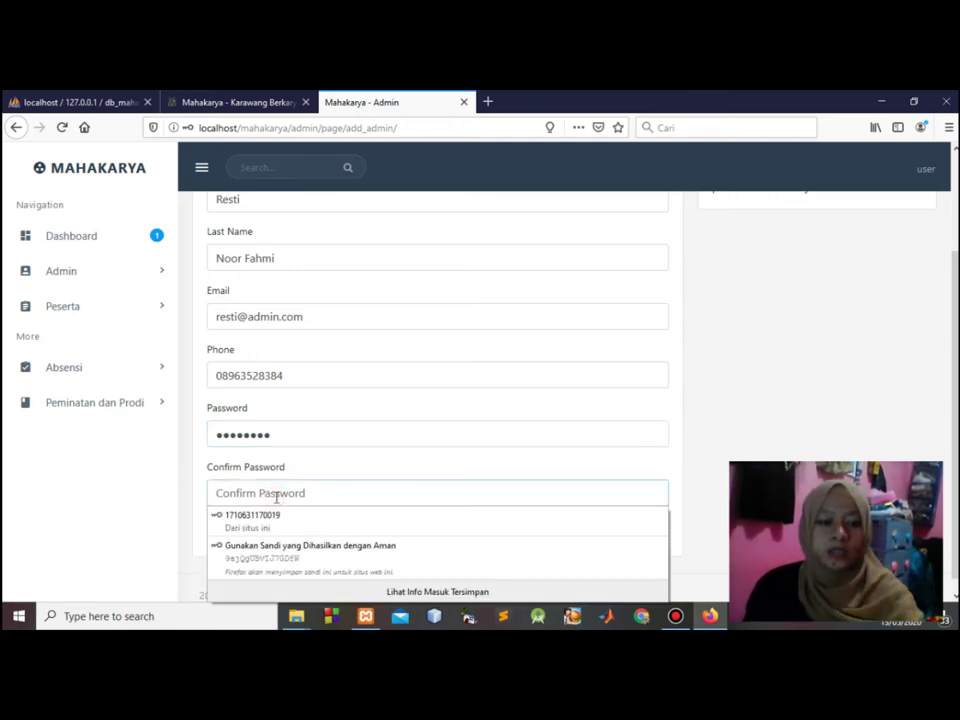
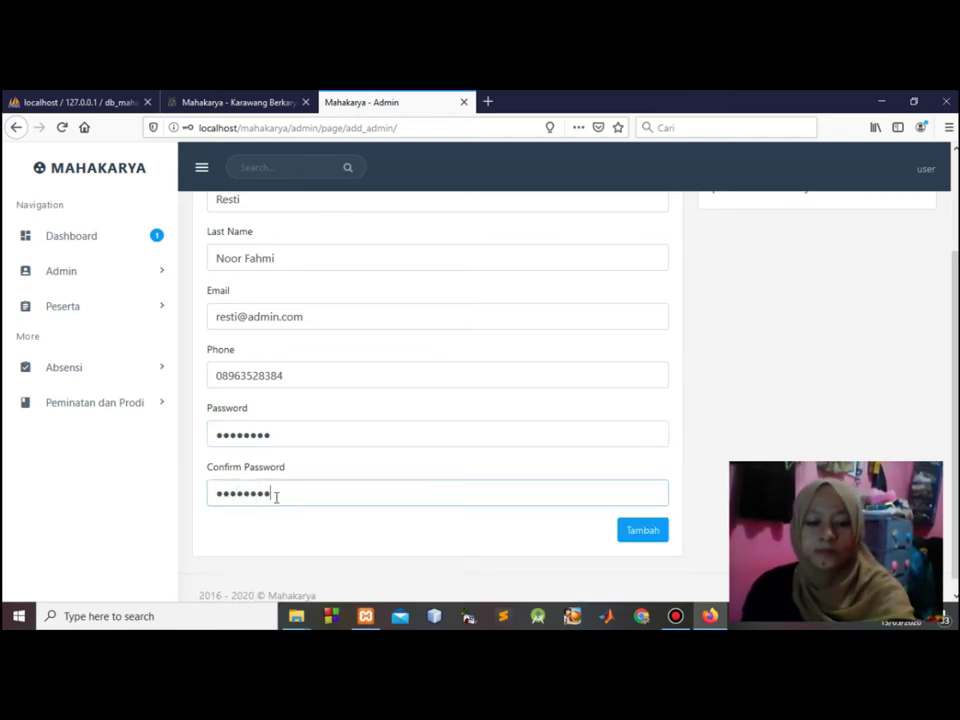
{"action": "left_click", "coordinate": [638, 541]}
{"action": "left_click", "coordinate": [373, 239]}
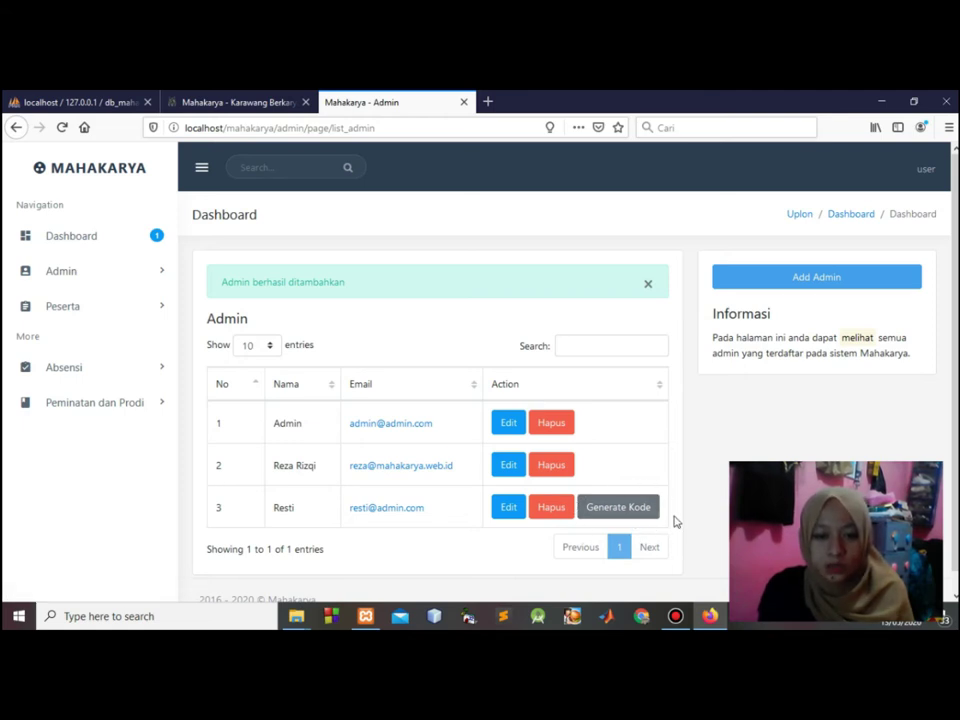
Generate a registration code for the newly added third admin from its row.
{"action": "left_click", "coordinate": [628, 511]}
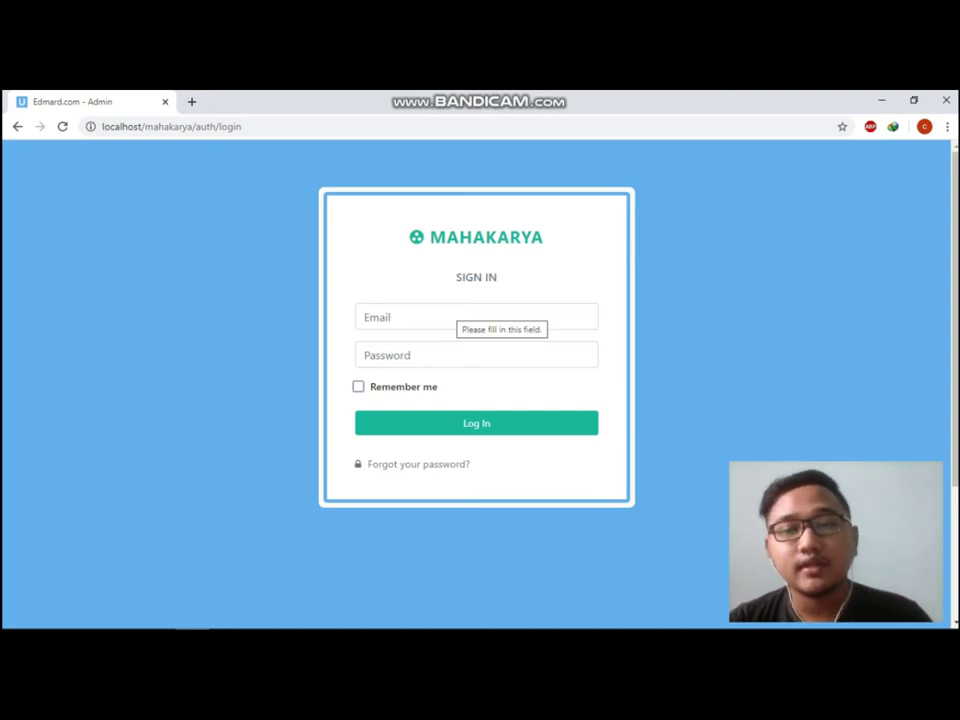
Sign in with the new admin account's e-mail and password to reach the dashboard.
{"action": "left_click", "coordinate": [455, 317]}
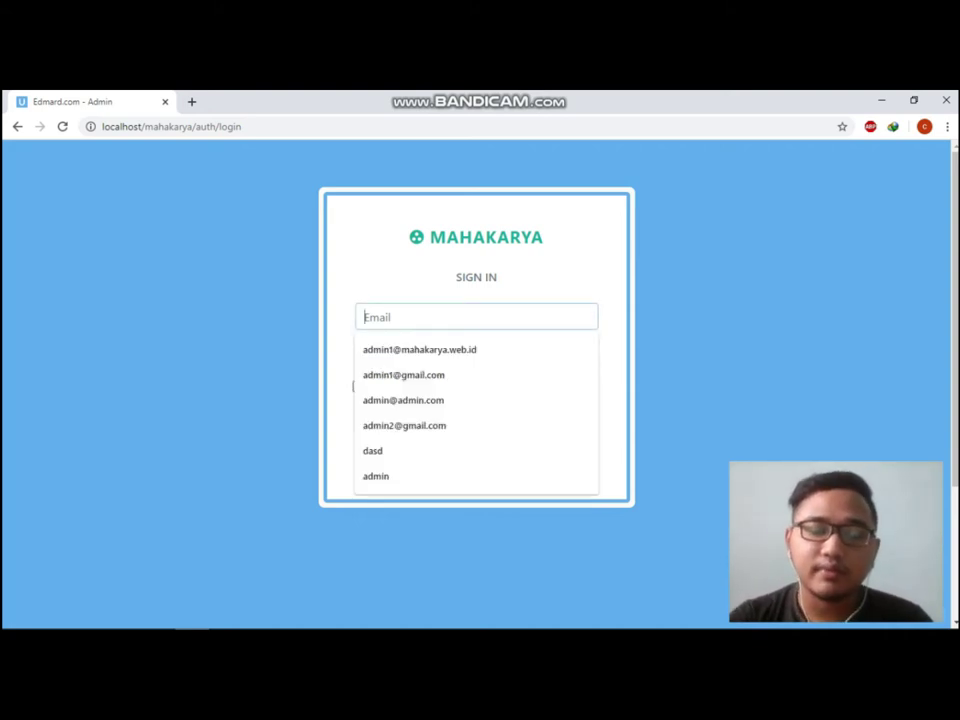
{"action": "type", "text": "admin2"}
{"action": "key", "text": "Down"}
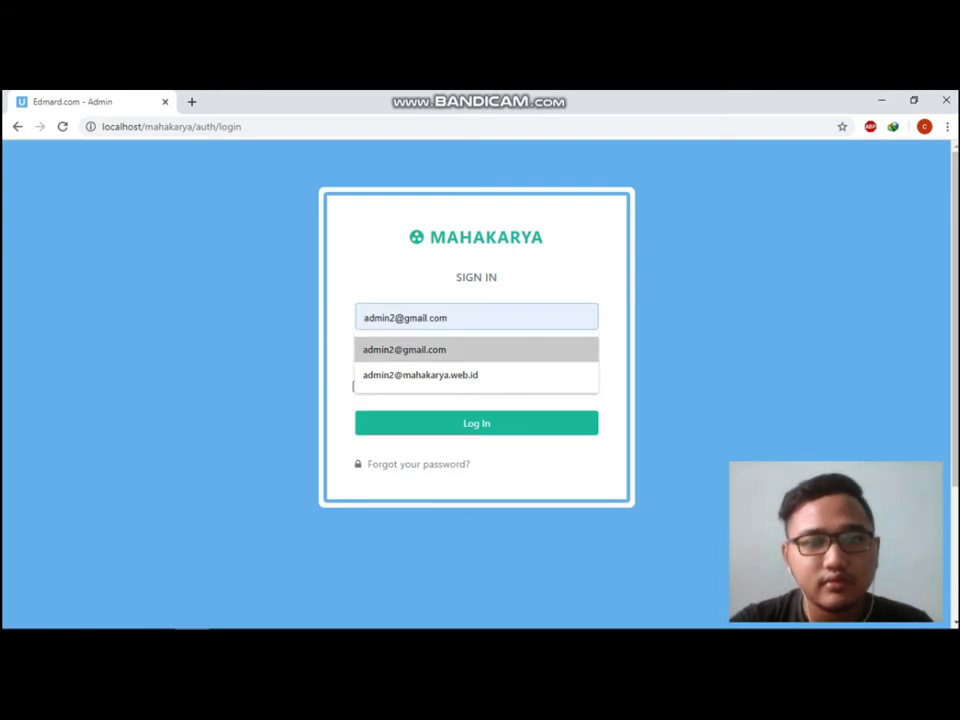
{"action": "key", "text": "Return"}
{"action": "key", "text": "Tab"}
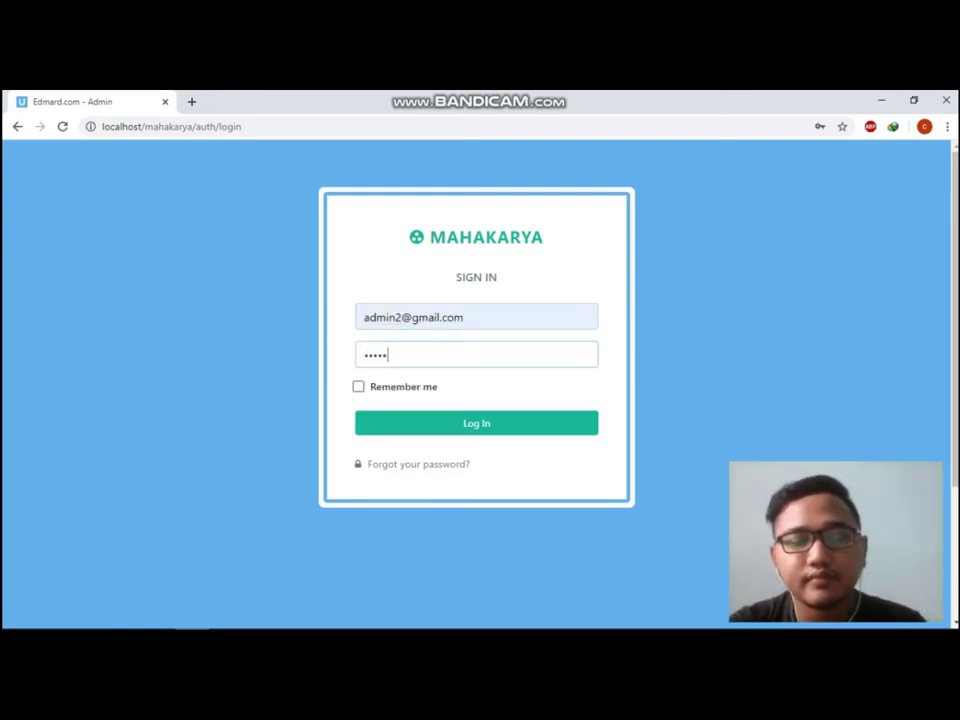
{"action": "key", "text": "Return"}
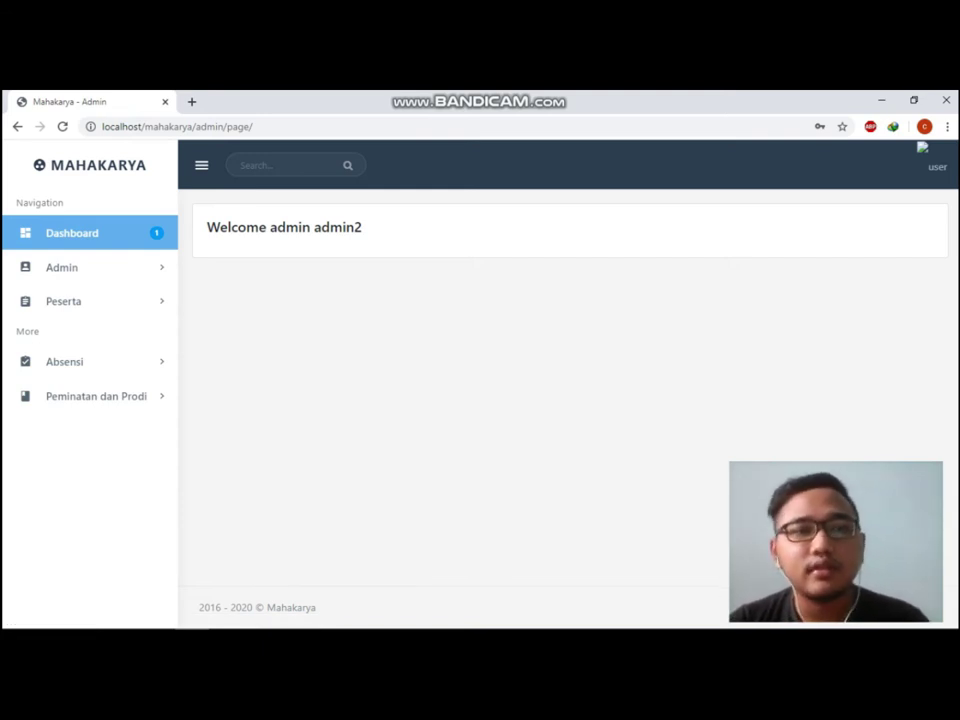
Open the Kode Pendaftaran list and start booking code 02c0d in row 2.
{"action": "left_click", "coordinate": [61, 267]}
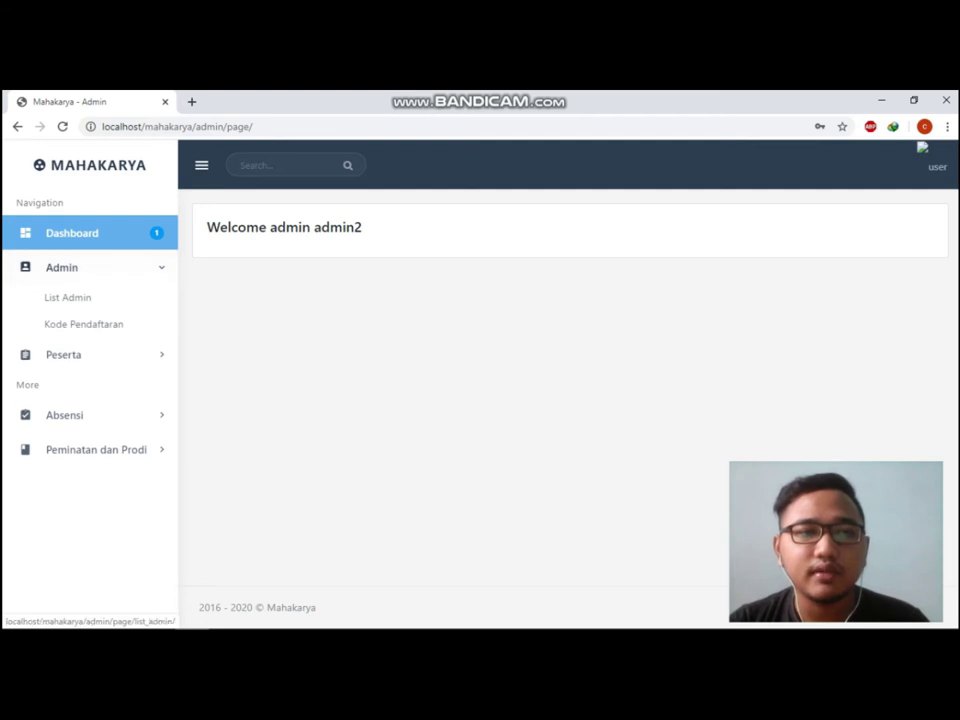
{"action": "left_click", "coordinate": [84, 324]}
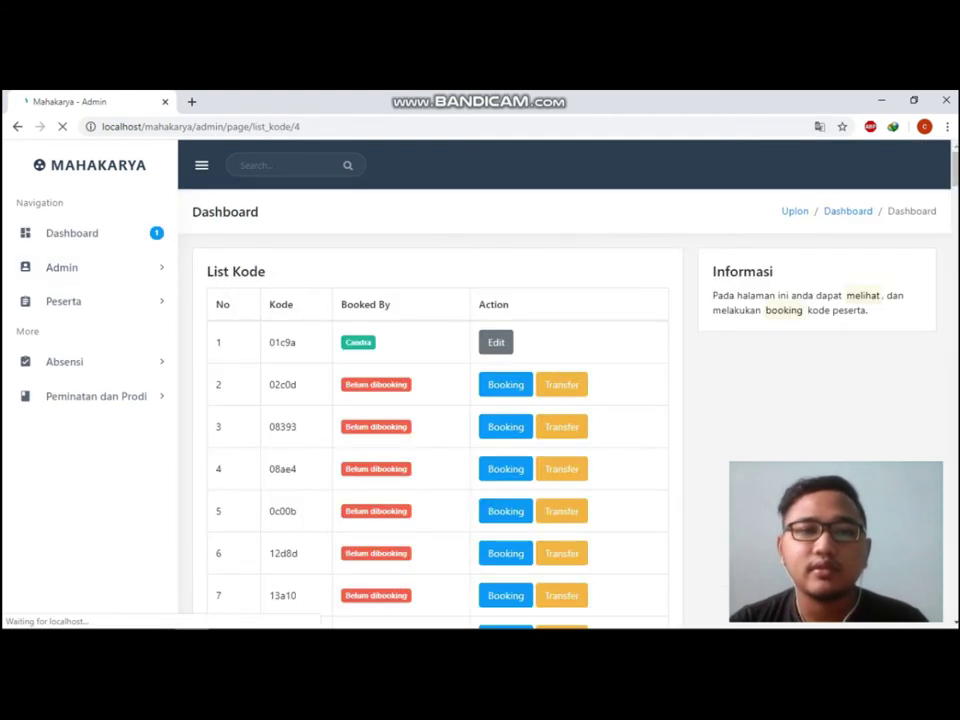
{"action": "scroll", "coordinate": [437, 450], "scroll_direction": "down", "scroll_amount": 2}
{"action": "scroll", "coordinate": [437, 450], "scroll_direction": "up", "scroll_amount": 1}
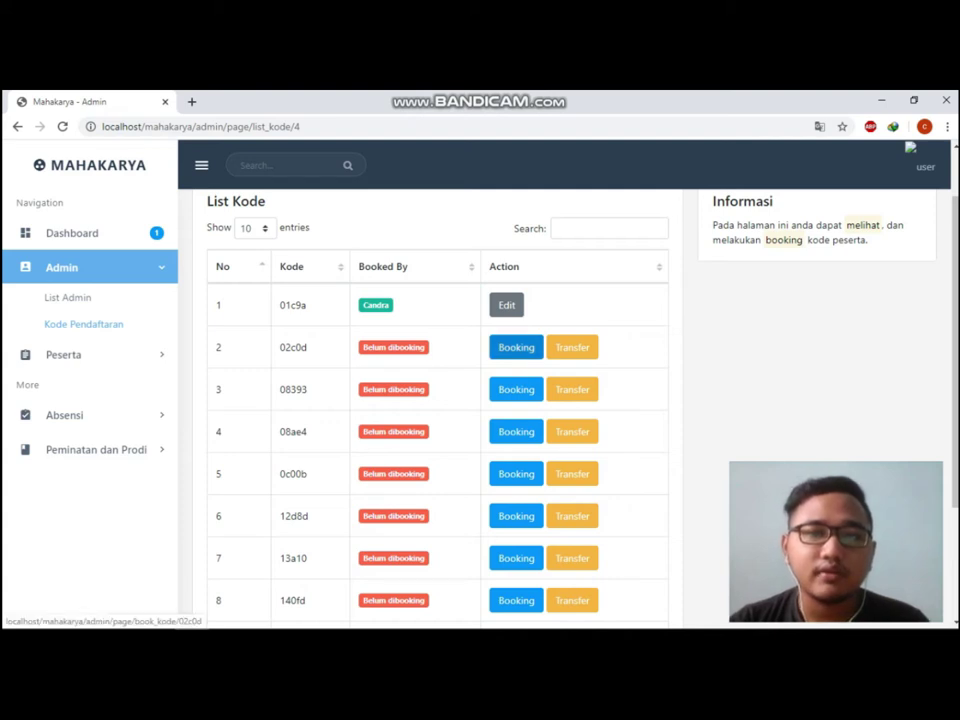
{"action": "left_click_drag", "start_coordinate": [281, 347], "coordinate": [307, 347]}
{"action": "left_click", "coordinate": [516, 347]}
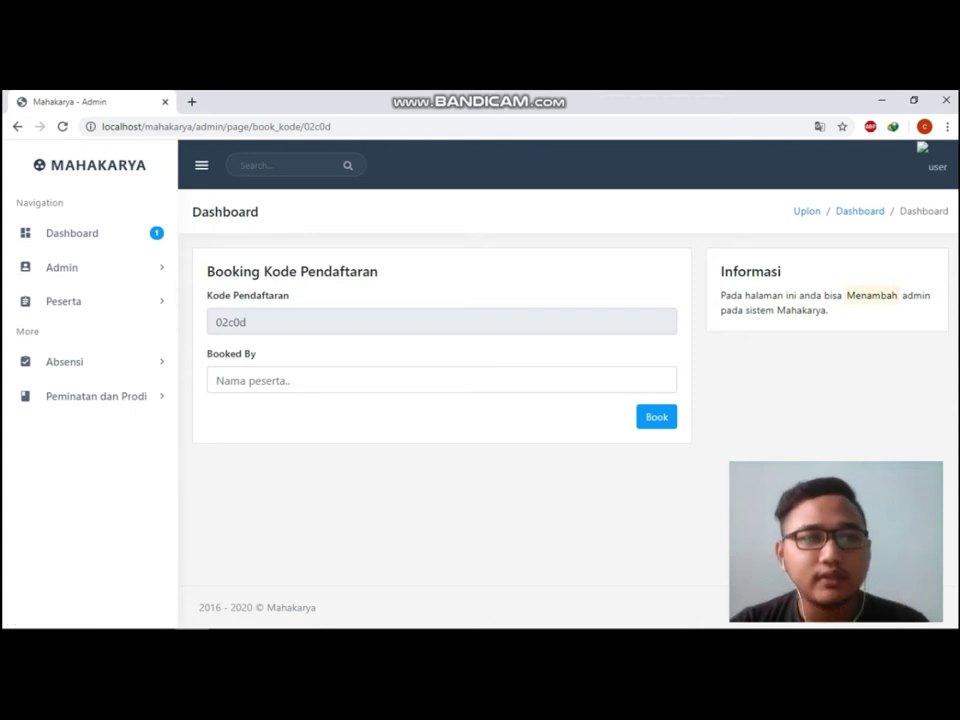
Book code 02c0d under the participant's name, then reopen the Kode Pendaftaran list.
{"action": "left_click", "coordinate": [240, 380]}
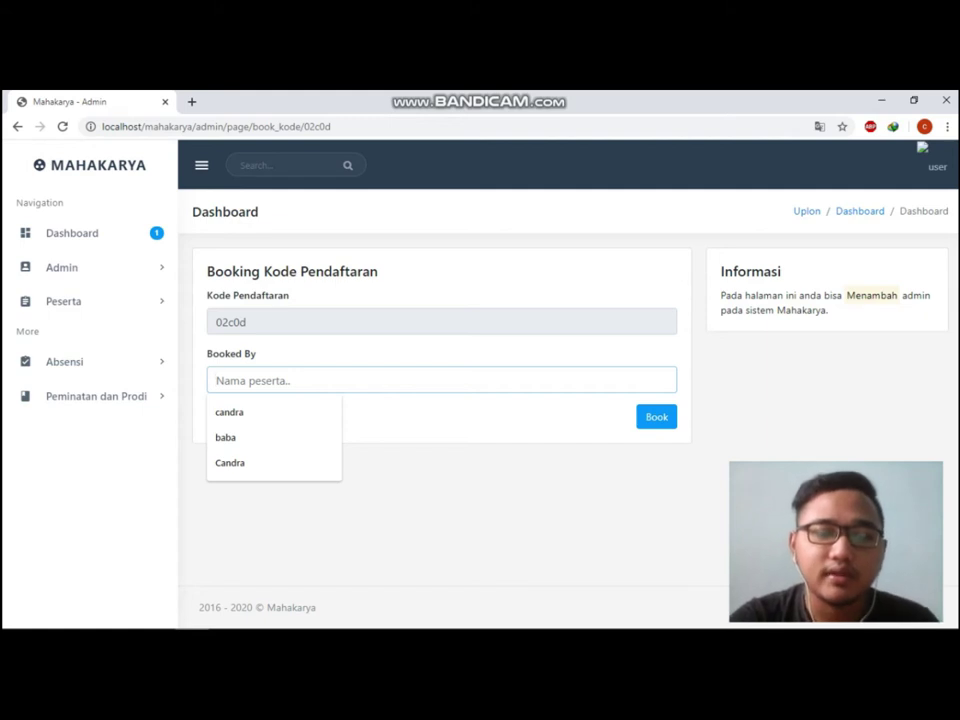
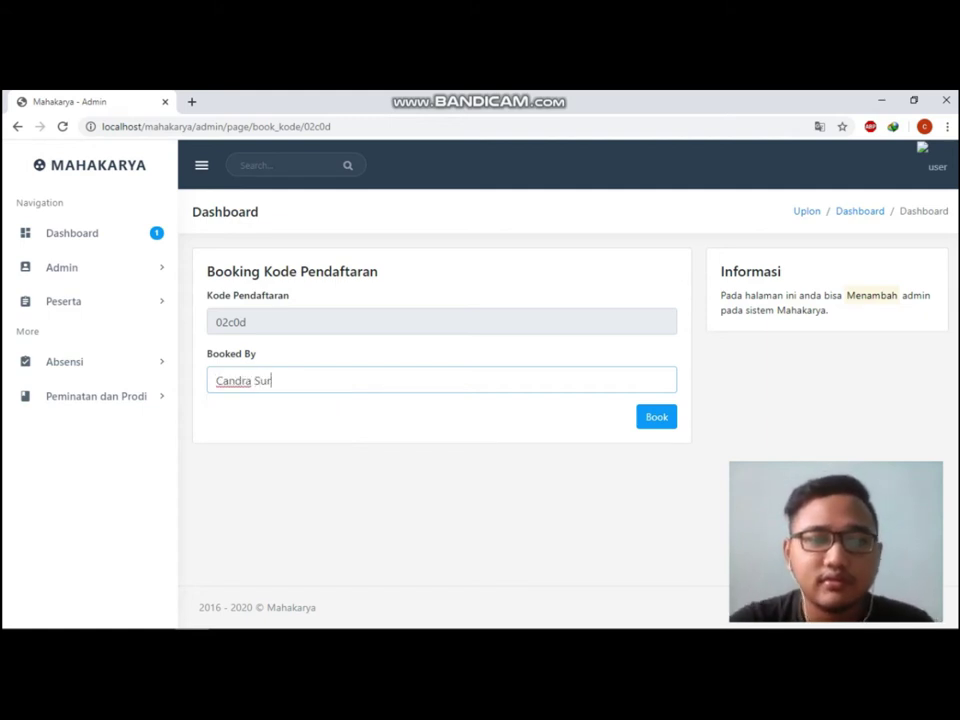
{"action": "key", "text": "Return"}
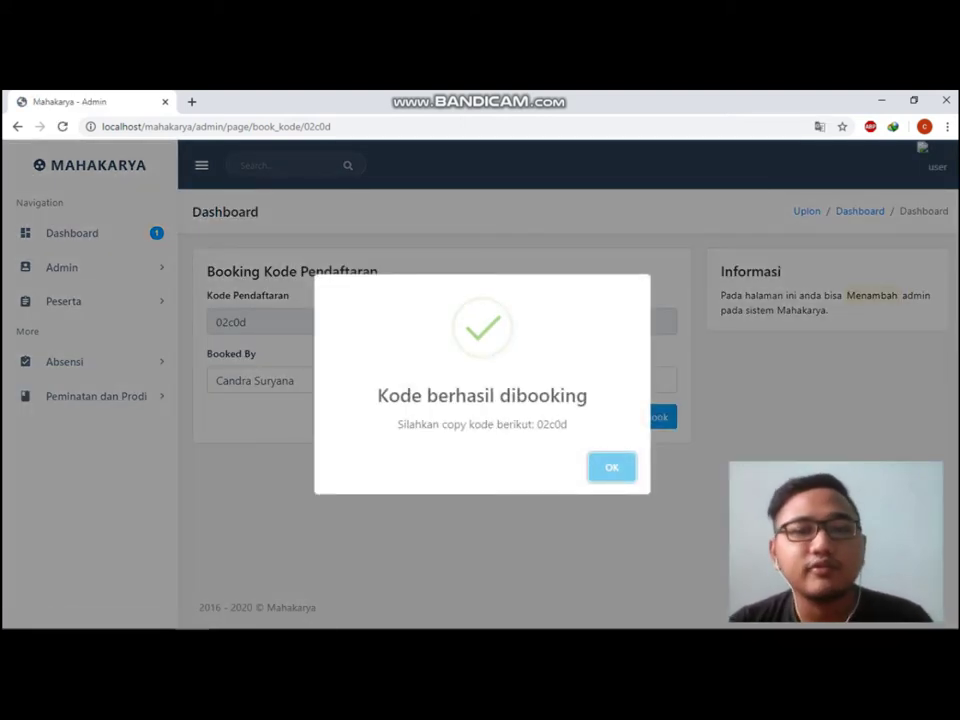
{"action": "double_click", "coordinate": [731, 310]}
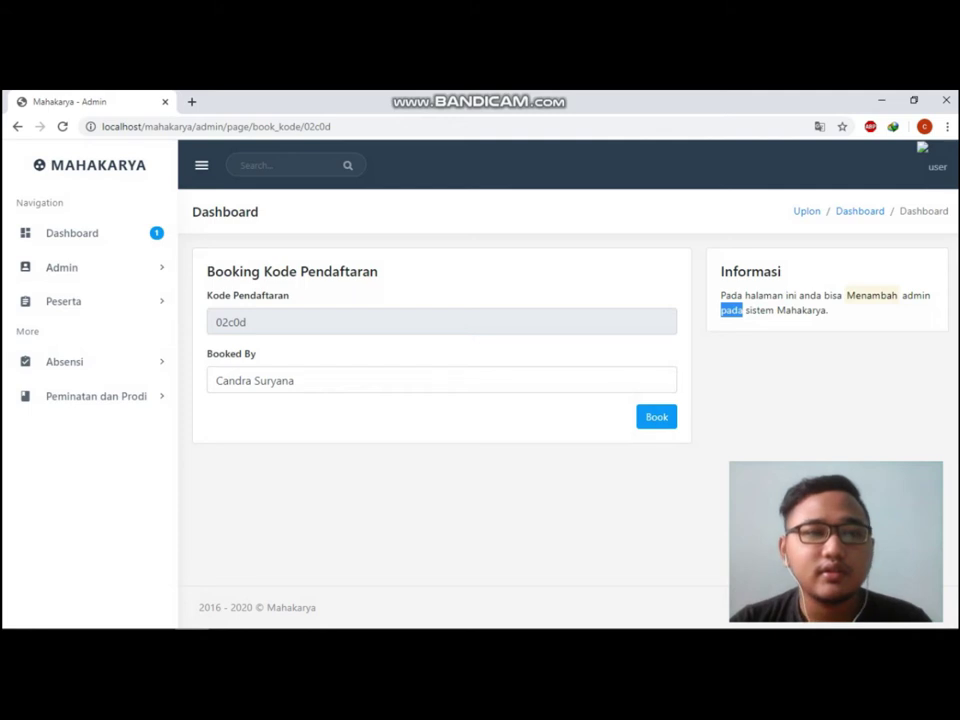
{"action": "left_click", "coordinate": [61, 267]}
{"action": "left_click", "coordinate": [64, 296]}
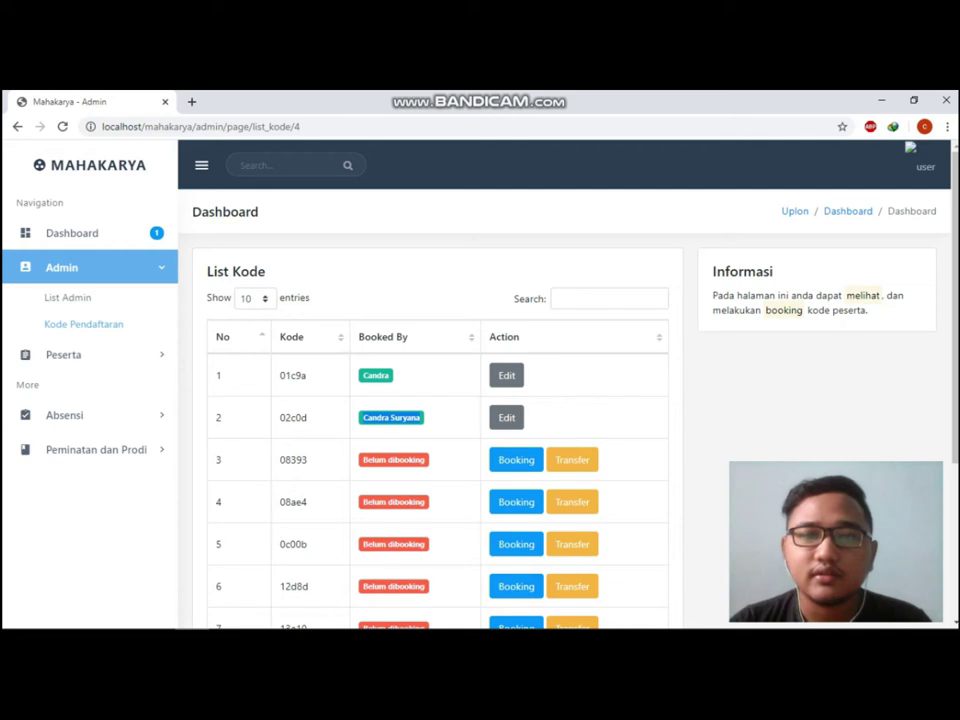
{"action": "left_click", "coordinate": [516, 459]}
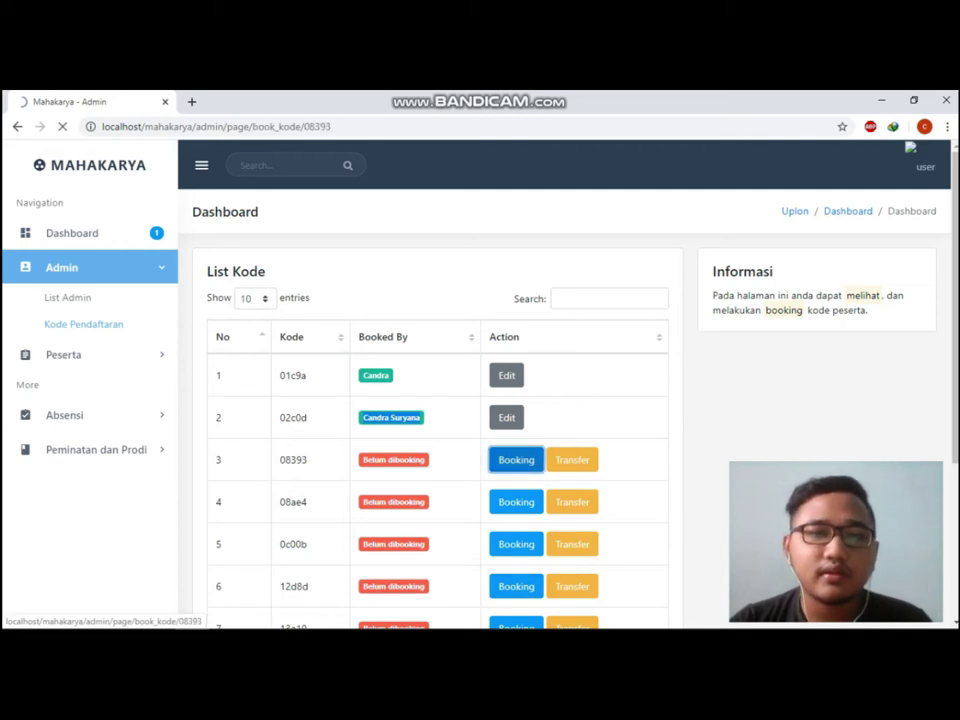
{"action": "left_click", "coordinate": [216, 380]}
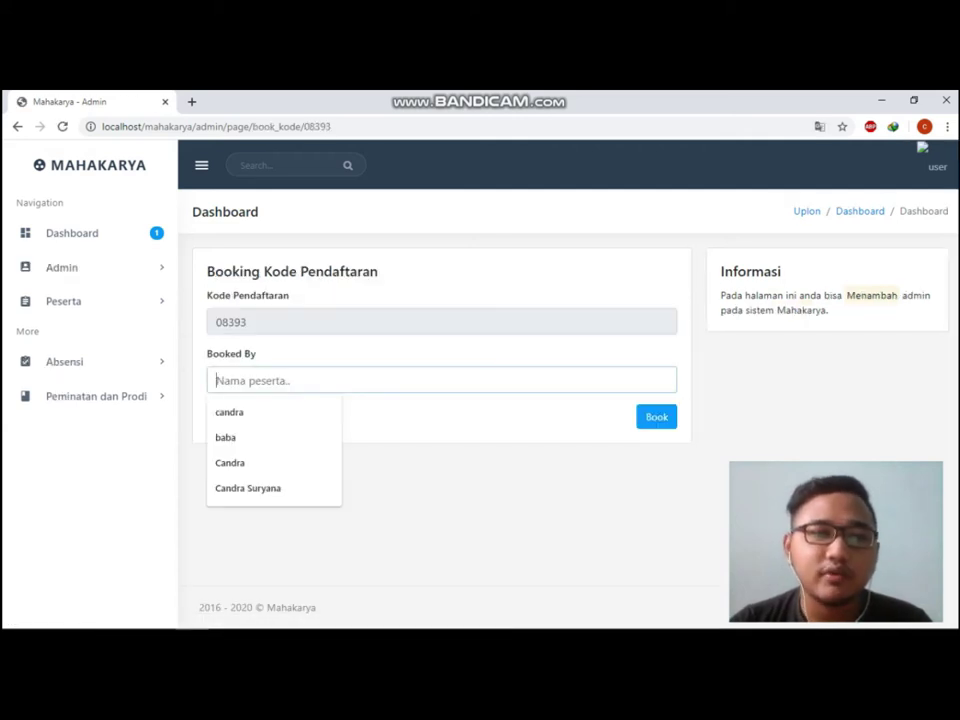
{"action": "key", "text": "Return"}
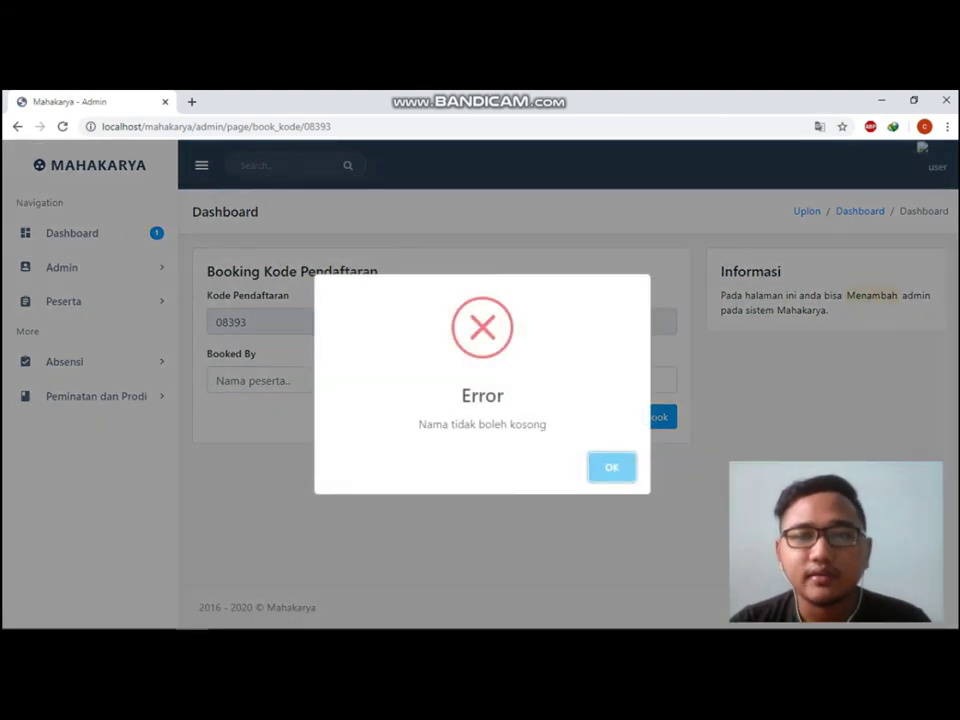
{"action": "key", "text": "Return"}
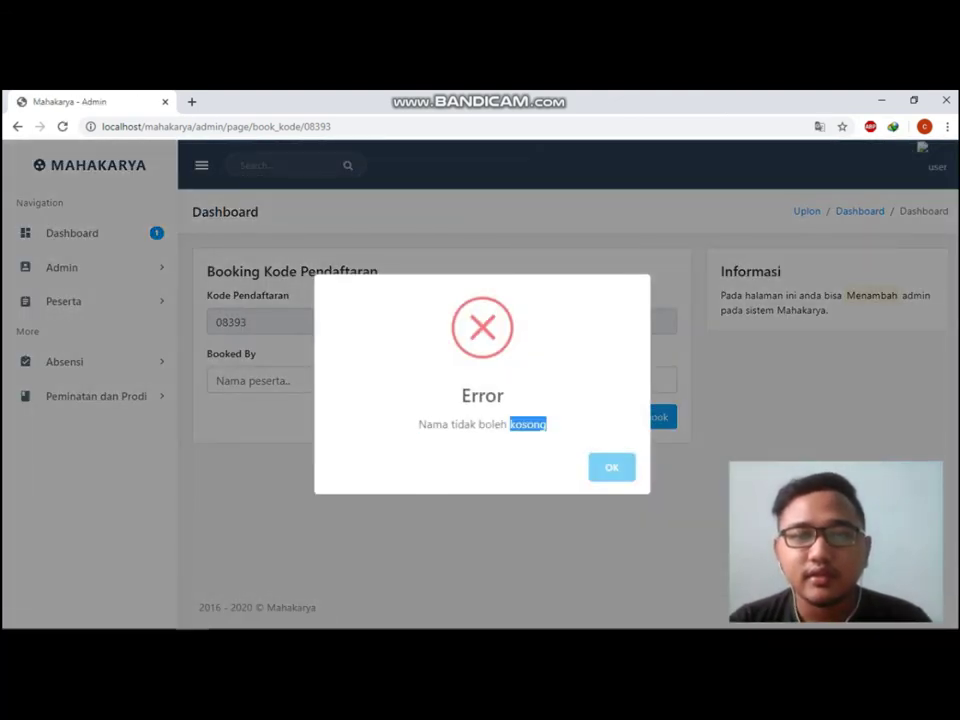
{"action": "key", "text": "Return"}
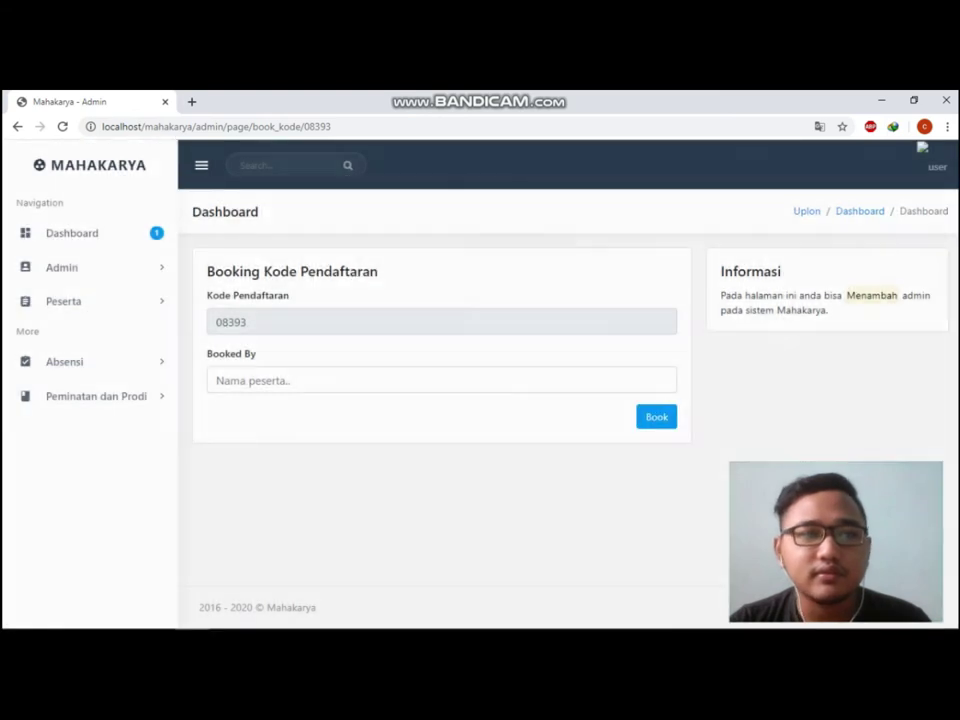
{"action": "left_click", "coordinate": [61, 267]}
{"action": "left_click", "coordinate": [83, 324]}
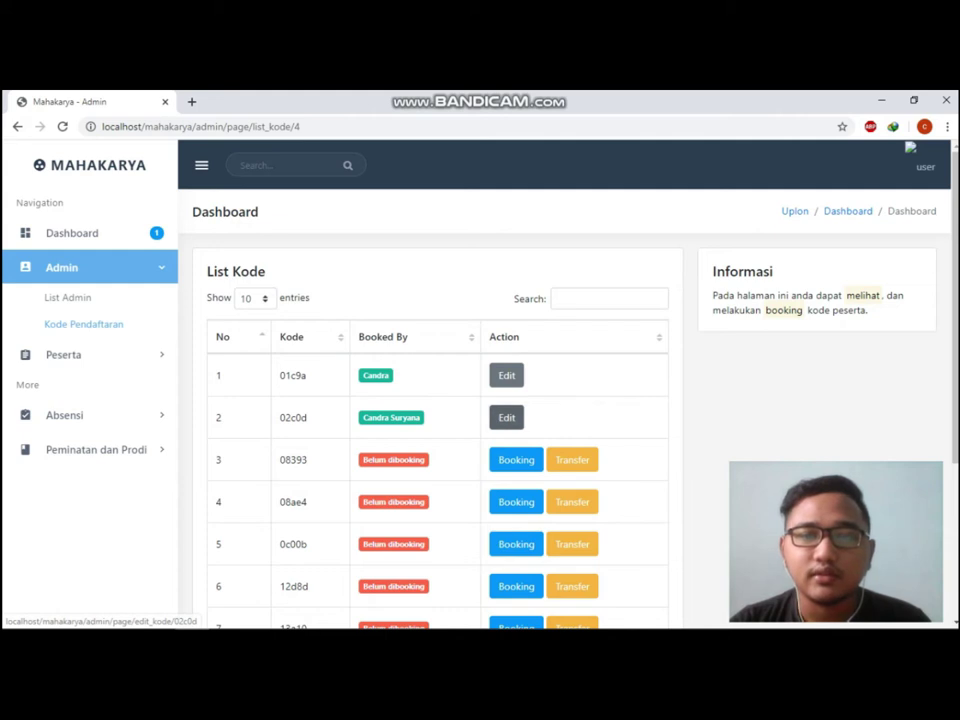
Edit code 02c0d and try saving an empty Booked By name, dismissing the error.
{"action": "left_click", "coordinate": [506, 417]}
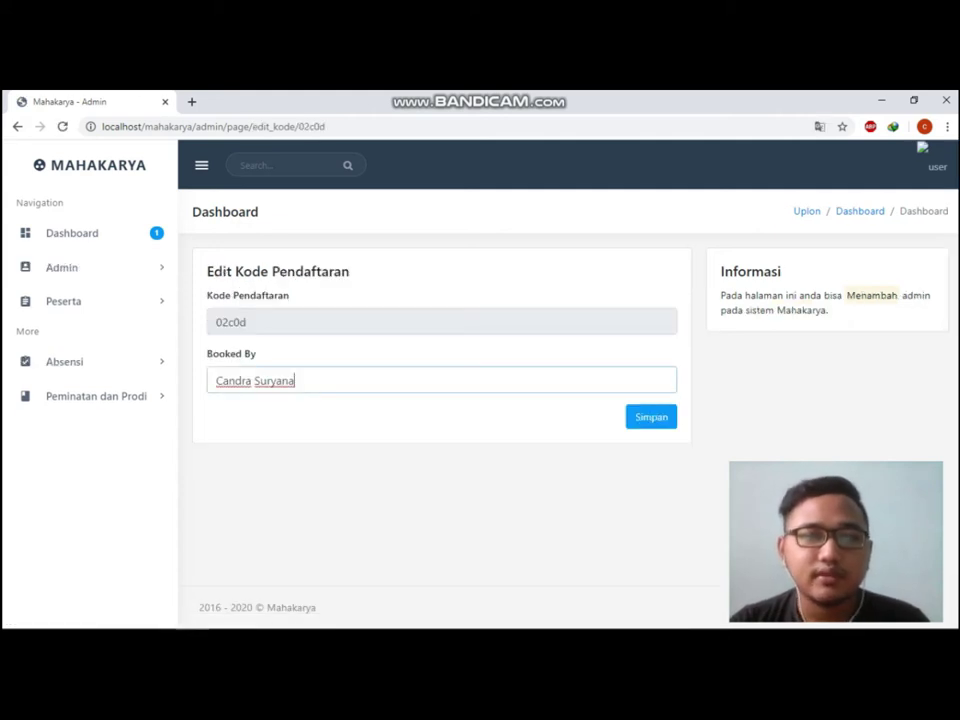
{"action": "key", "text": "shift+Left"}
{"action": "key", "text": "shift+Left"}
{"action": "key", "text": "shift+Left"}
{"action": "key", "text": "shift+Left"}
{"action": "key", "text": "shift+Left"}
{"action": "key", "text": "shift+Left"}
{"action": "key", "text": "shift+Left"}
{"action": "key", "text": "shift+Left"}
{"action": "key", "text": "shift+Left"}
{"action": "key", "text": "shift+Left"}
{"action": "key", "text": "shift+Left"}
{"action": "key", "text": "shift+Left"}
{"action": "key", "text": "shift+Left"}
{"action": "key", "text": "shift+Left"}
{"action": "key", "text": "BackSpace"}
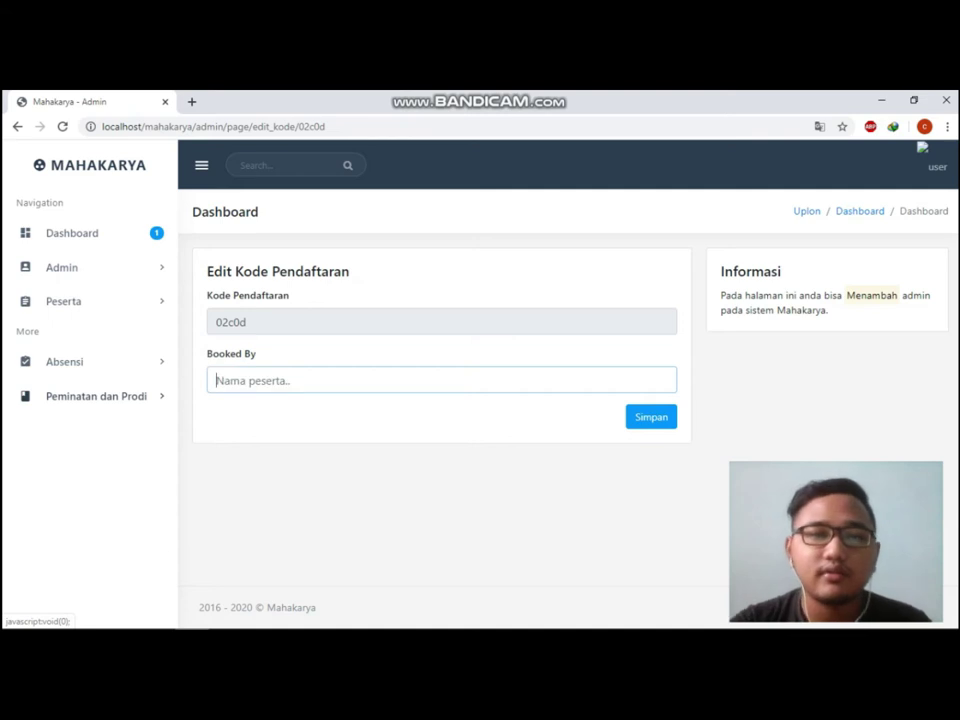
{"action": "key", "text": "Tab"}
{"action": "key", "text": "Return"}
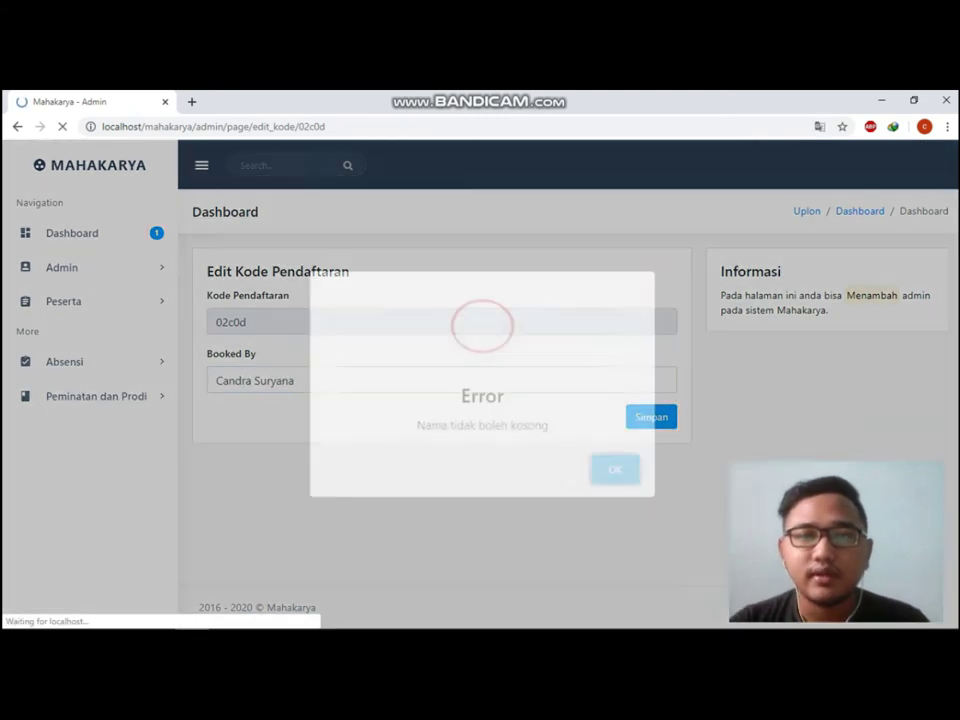
{"action": "left_click_drag", "start_coordinate": [546, 424], "coordinate": [476, 395]}
{"action": "mouse_move", "coordinate": [419, 424]}
{"action": "left_mouse_down"}
{"action": "mouse_move", "coordinate": [492, 424]}
{"action": "mouse_move", "coordinate": [419, 424]}
{"action": "left_mouse_up"}
{"action": "key", "text": "Escape"}
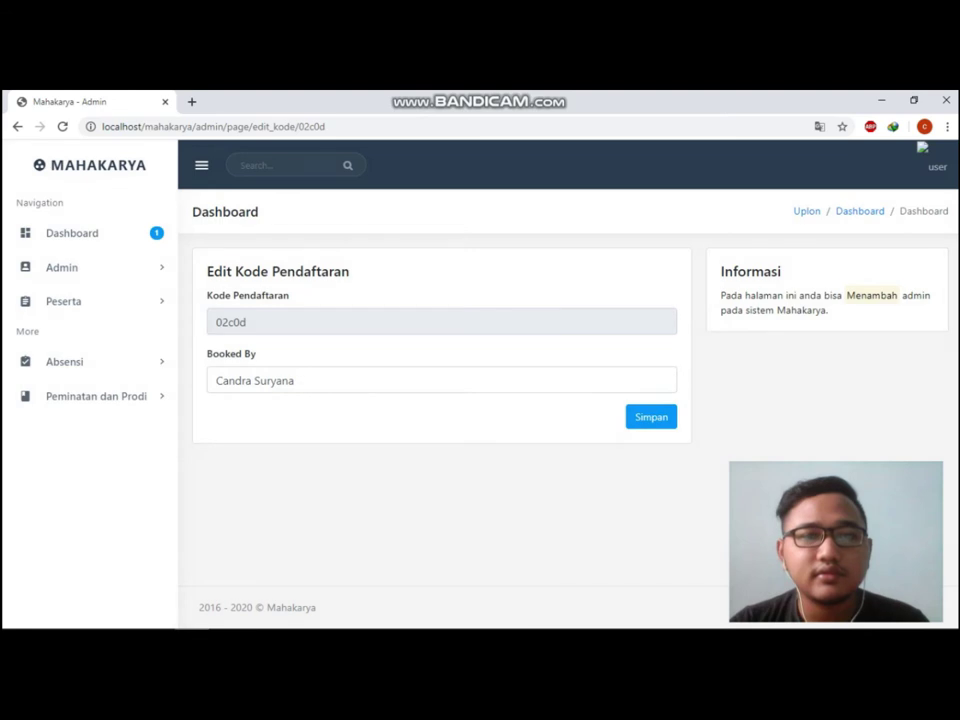
Replace the booker with a new participant name, save, and reopen the code list.
{"action": "key", "text": "ctrl+a"}
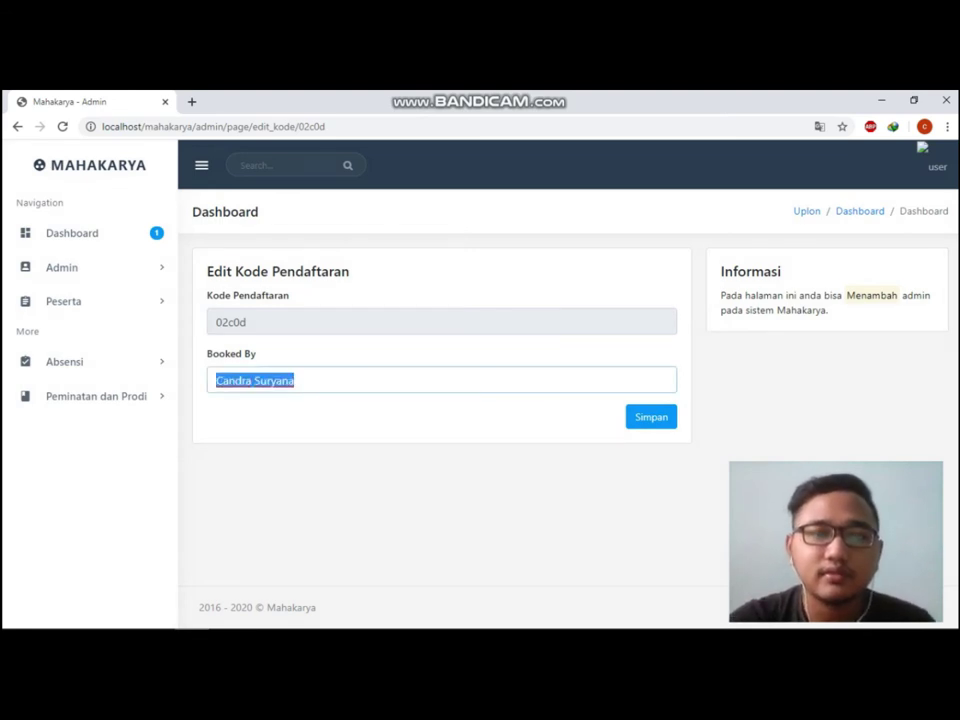
{"action": "key", "text": "BackSpace"}
{"action": "type", "text": "Natadirja"}
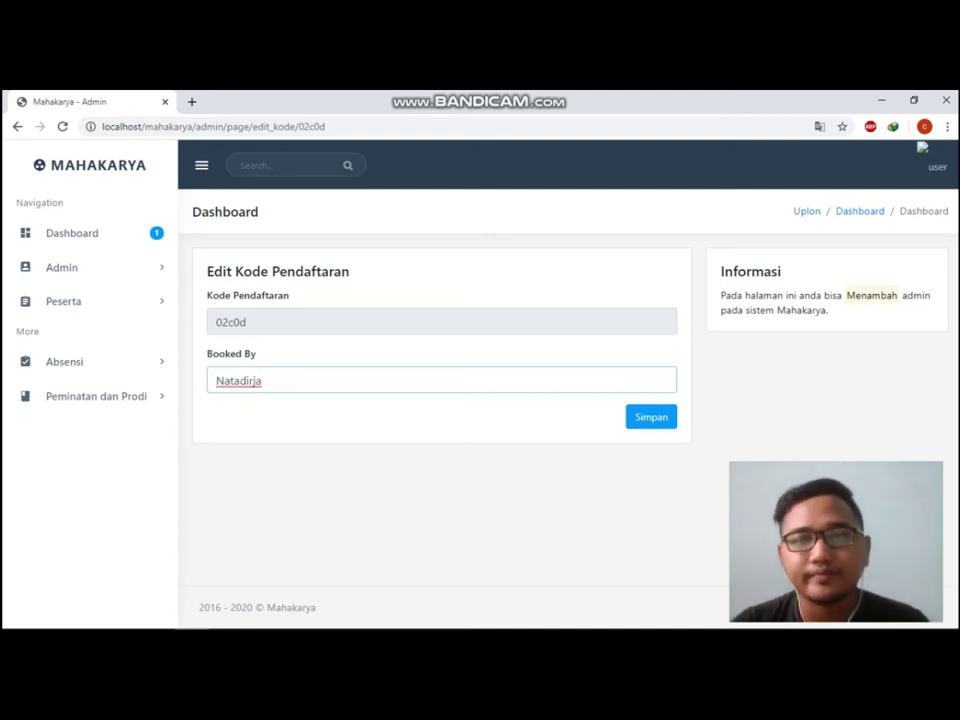
{"action": "key", "text": "Return"}
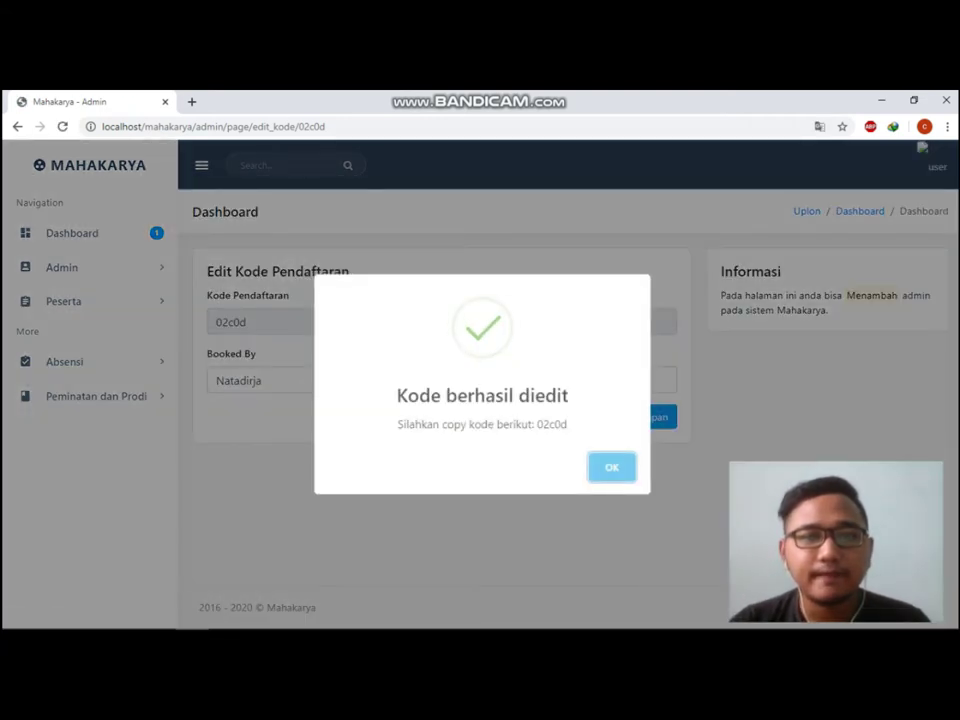
{"action": "left_click", "coordinate": [611, 467]}
{"action": "left_click", "coordinate": [61, 267]}
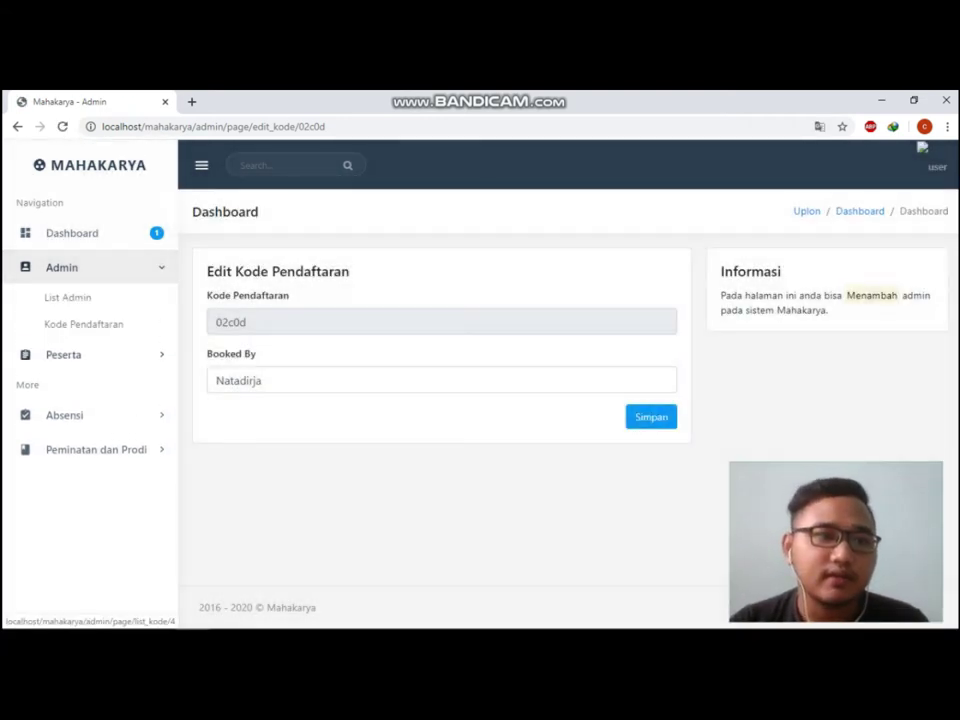
{"action": "left_click", "coordinate": [84, 324]}
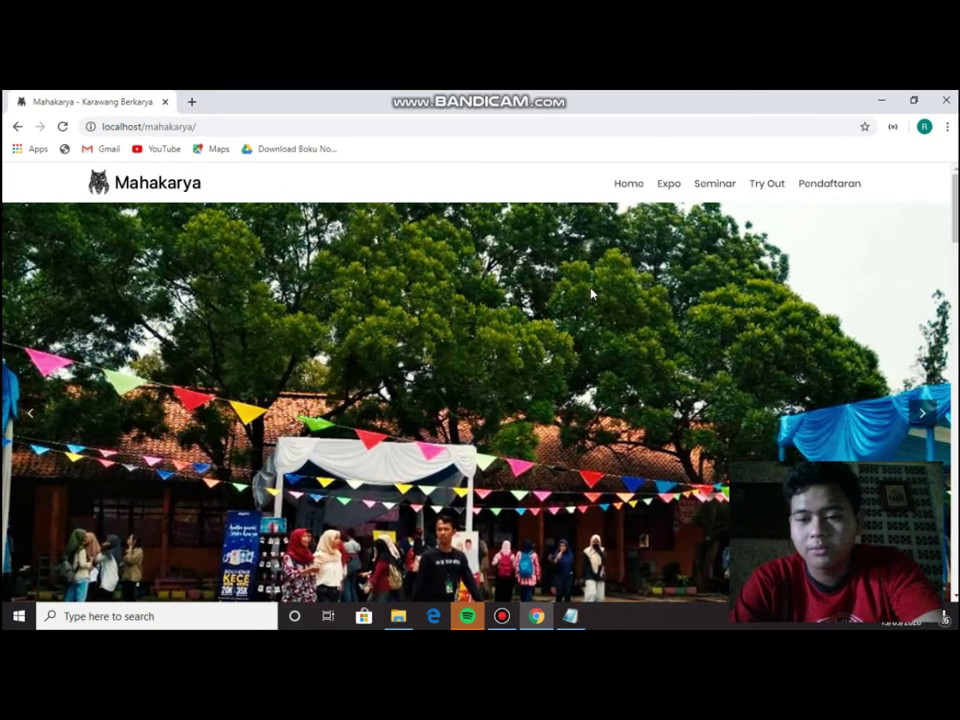
Scroll the Mahakarya homepage down to the SUDAH DAFTAR? section with the Cek Kode field.
{"action": "scroll", "coordinate": [583, 312], "scroll_direction": "down", "scroll_amount": 2}
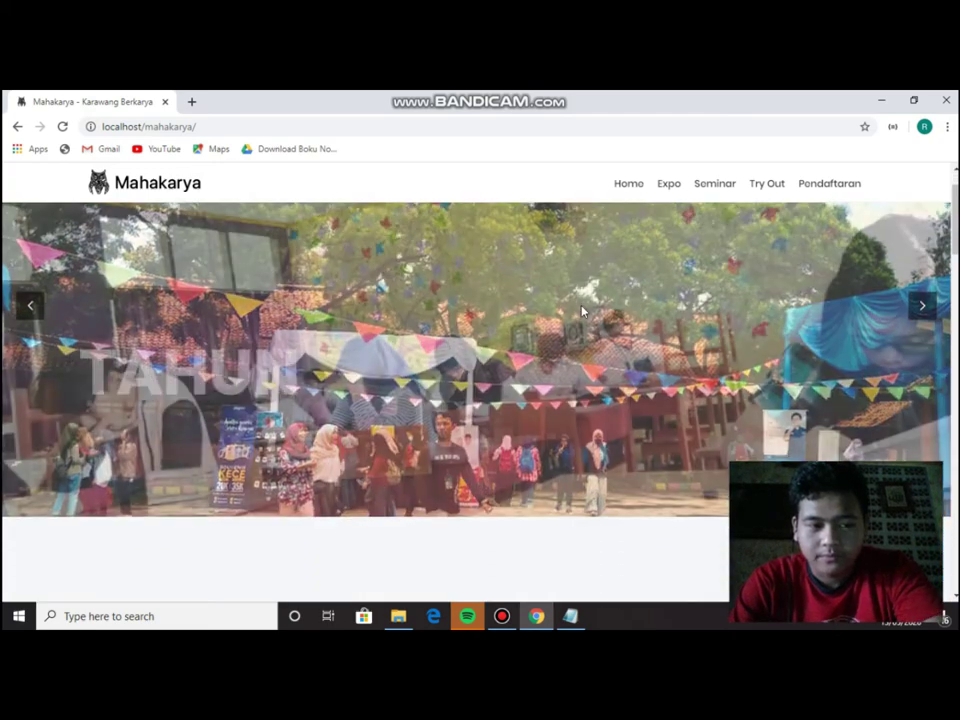
{"action": "scroll", "coordinate": [581, 310], "scroll_direction": "down", "scroll_amount": 4}
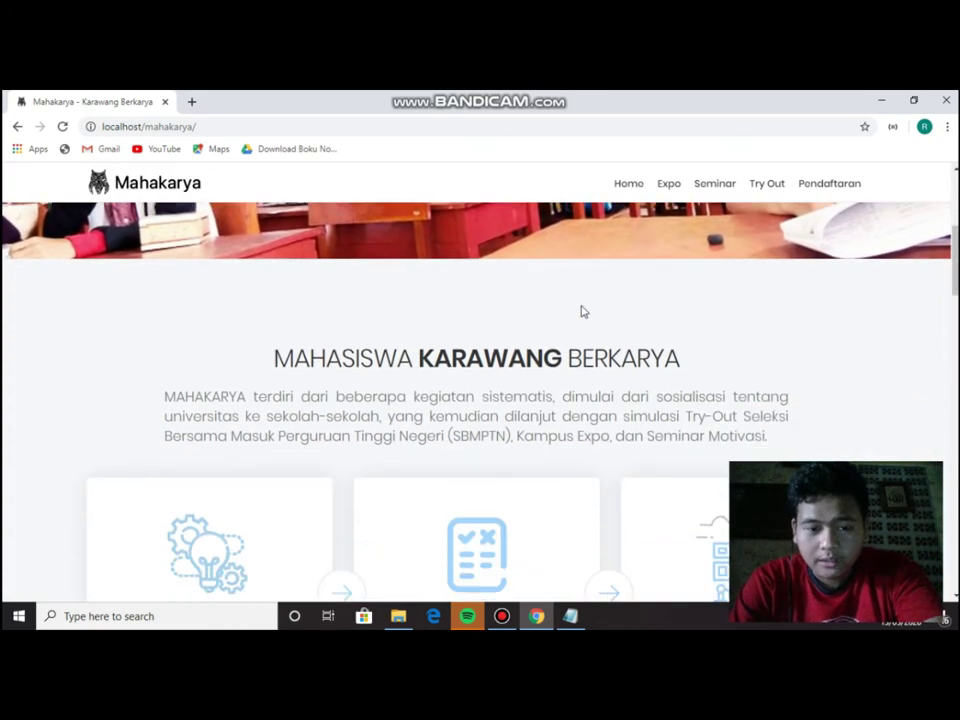
{"action": "scroll", "coordinate": [582, 308], "scroll_direction": "down", "scroll_amount": 5}
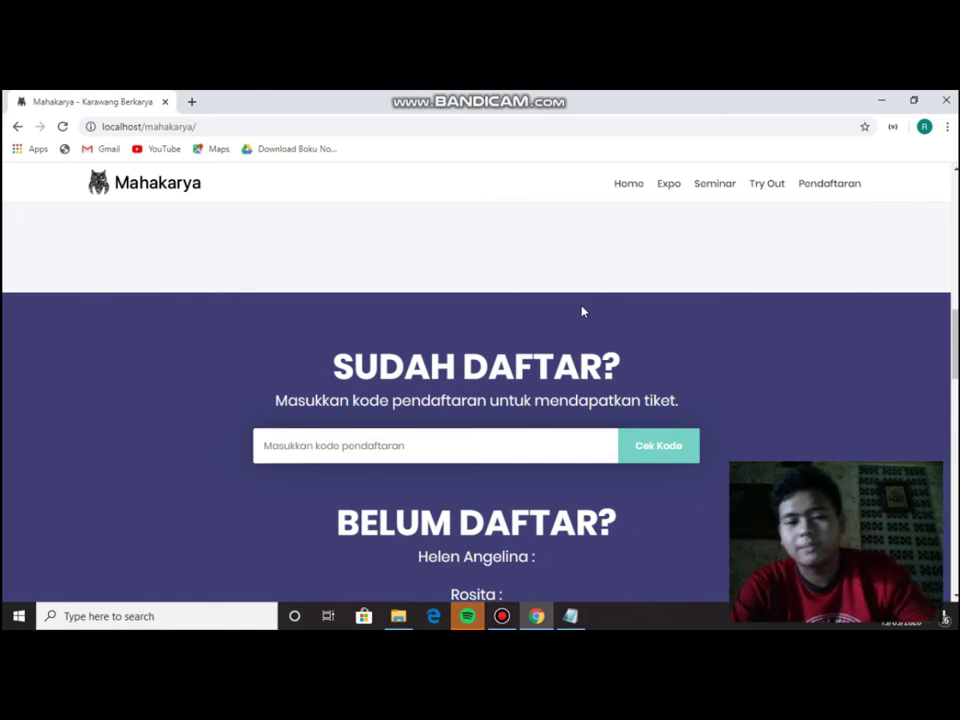
{"action": "scroll", "coordinate": [632, 340], "scroll_direction": "up", "scroll_amount": 5}
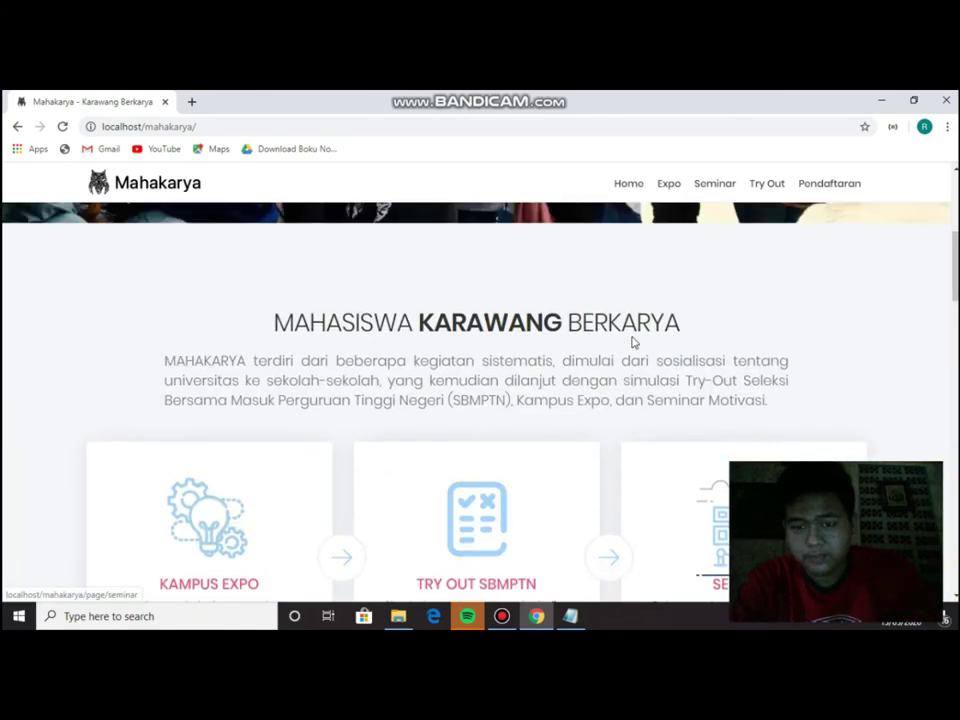
{"action": "scroll", "coordinate": [632, 342], "scroll_direction": "up", "scroll_amount": 4}
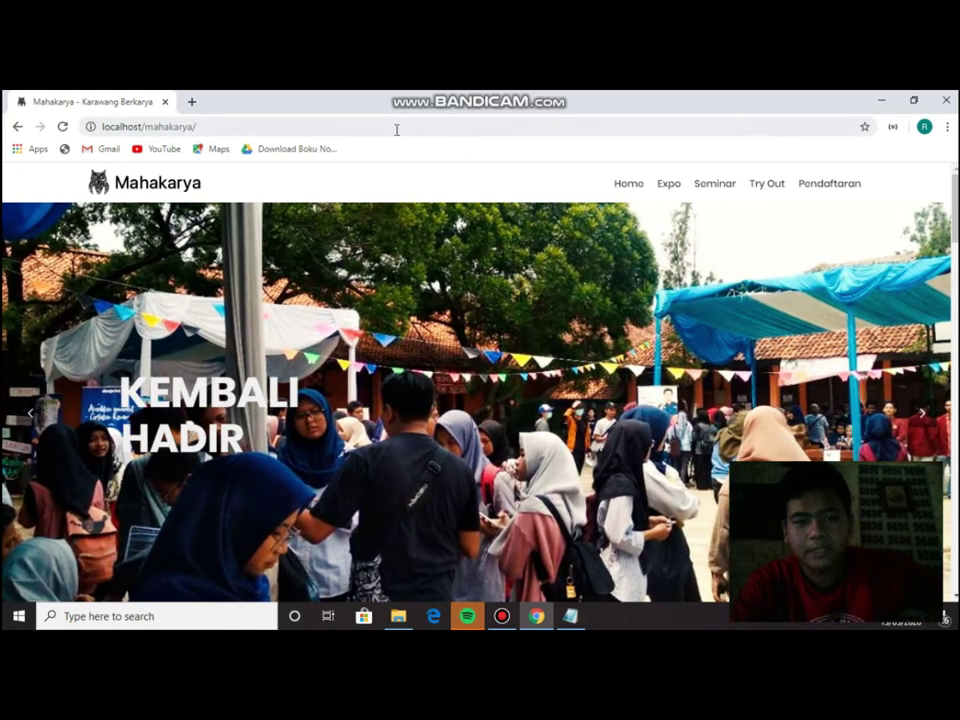
{"action": "scroll", "coordinate": [424, 304], "scroll_direction": "down", "scroll_amount": 4}
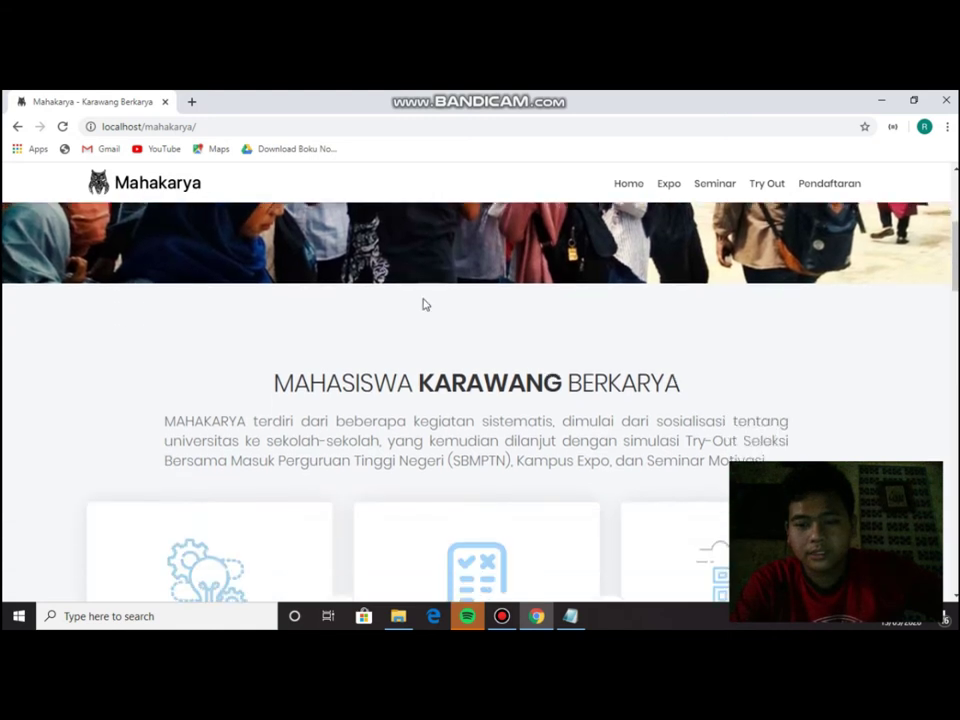
{"action": "scroll", "coordinate": [424, 304], "scroll_direction": "down", "scroll_amount": 6}
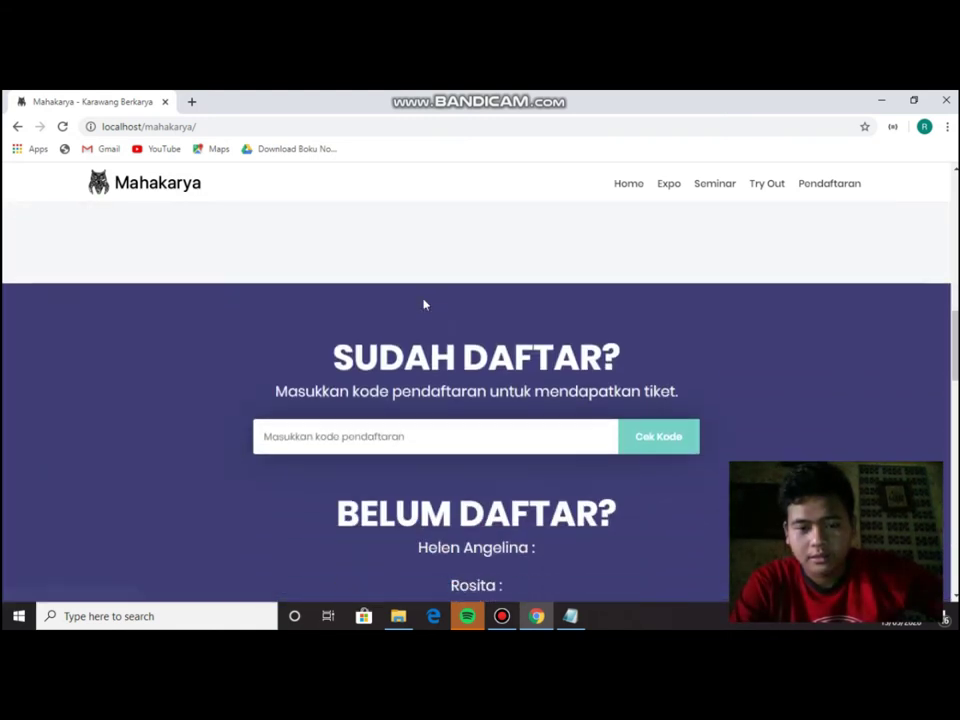
{"action": "scroll", "coordinate": [424, 304], "scroll_direction": "down", "scroll_amount": 1}
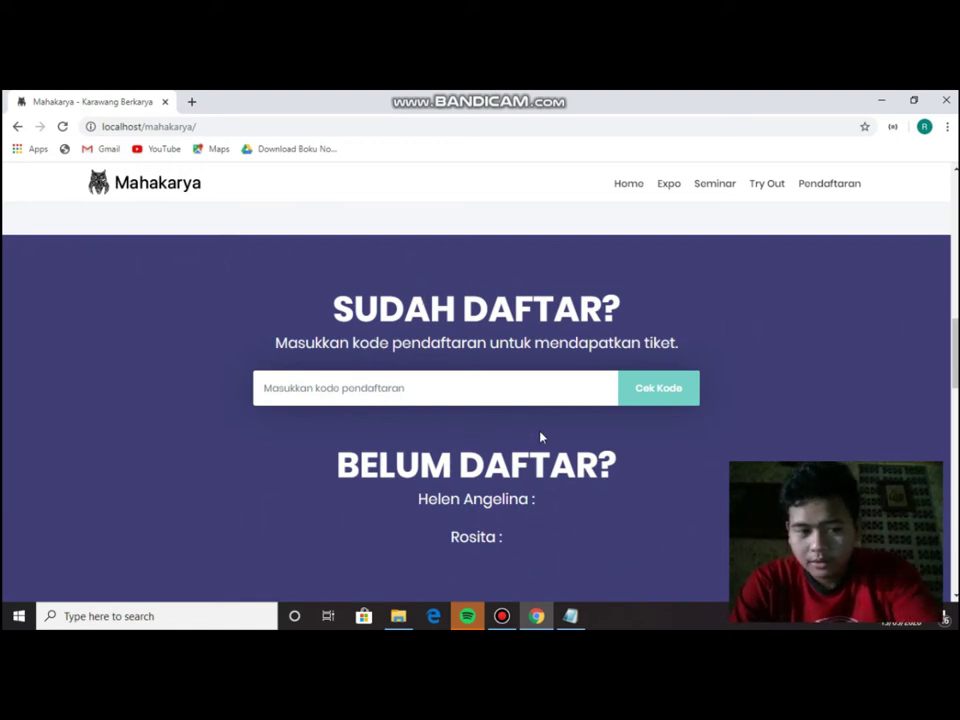
{"action": "left_click", "coordinate": [571, 616]}
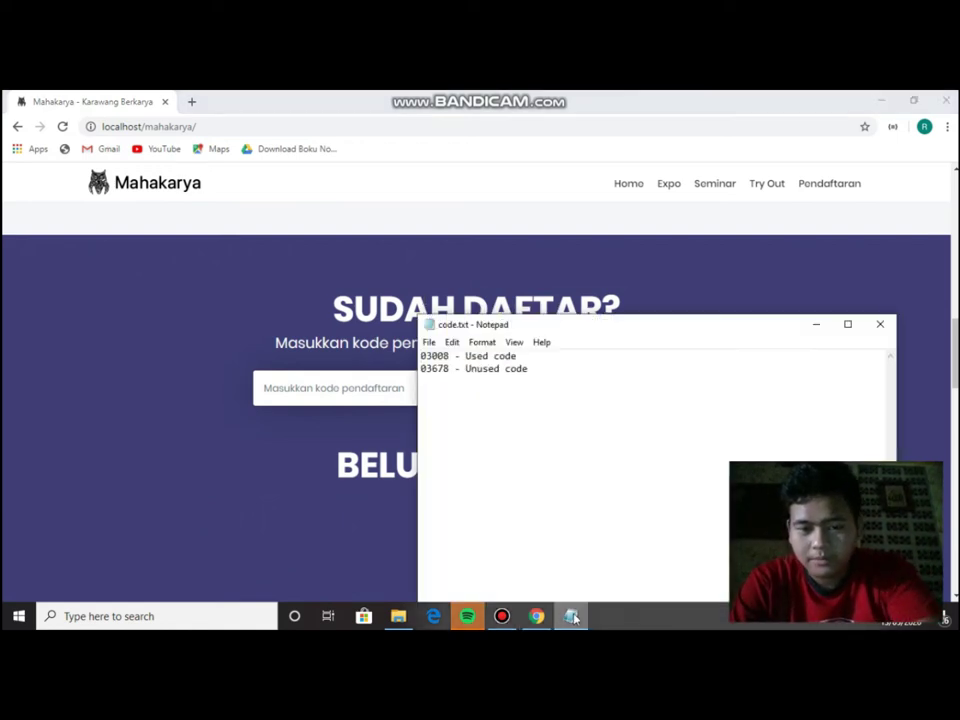
{"action": "left_click", "coordinate": [571, 616]}
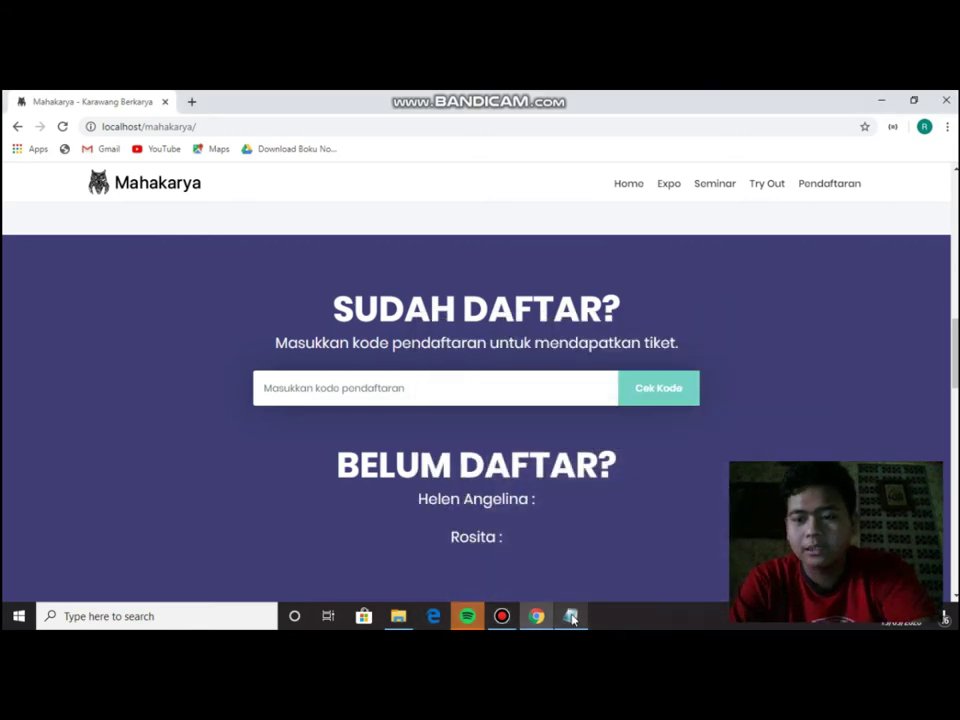
{"action": "left_click", "coordinate": [571, 616]}
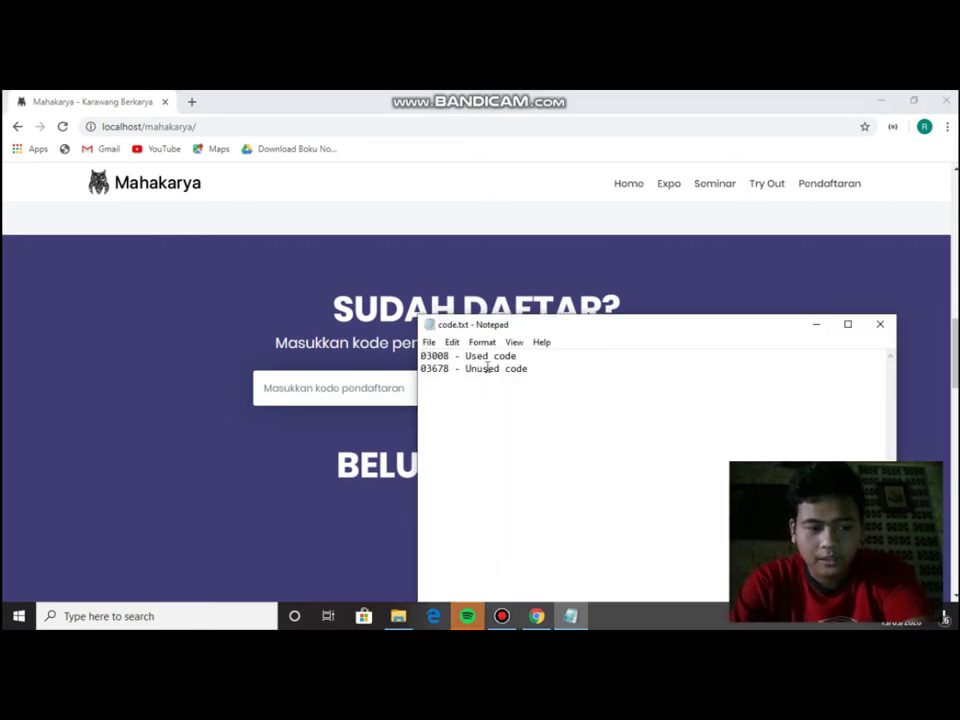
{"action": "double_click", "coordinate": [434, 356]}
{"action": "key", "text": "ctrl+c"}
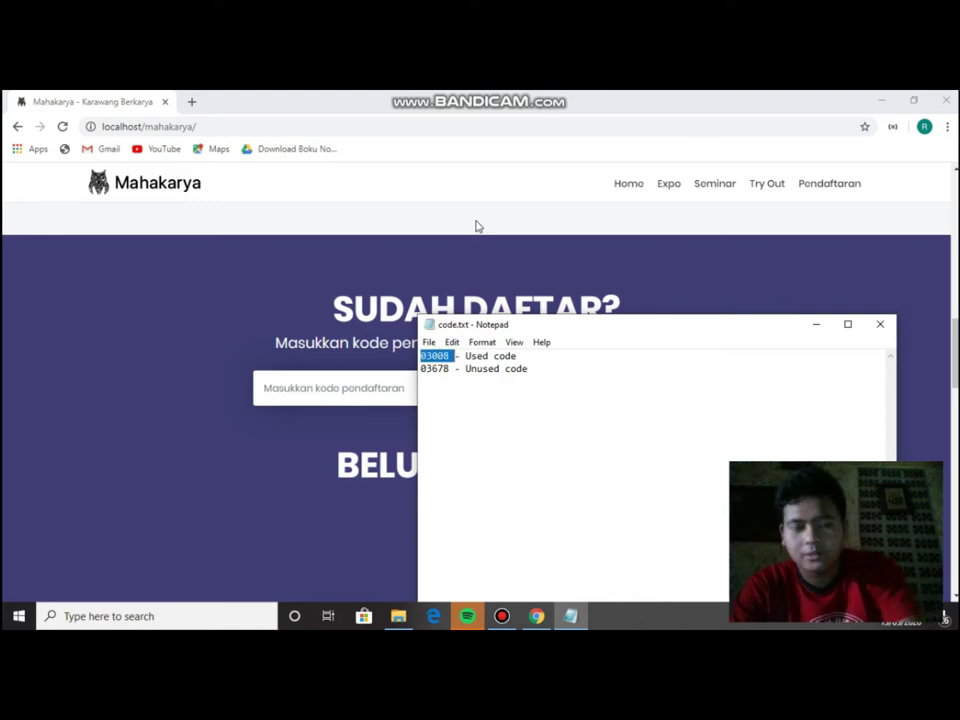
{"action": "left_click", "coordinate": [330, 387]}
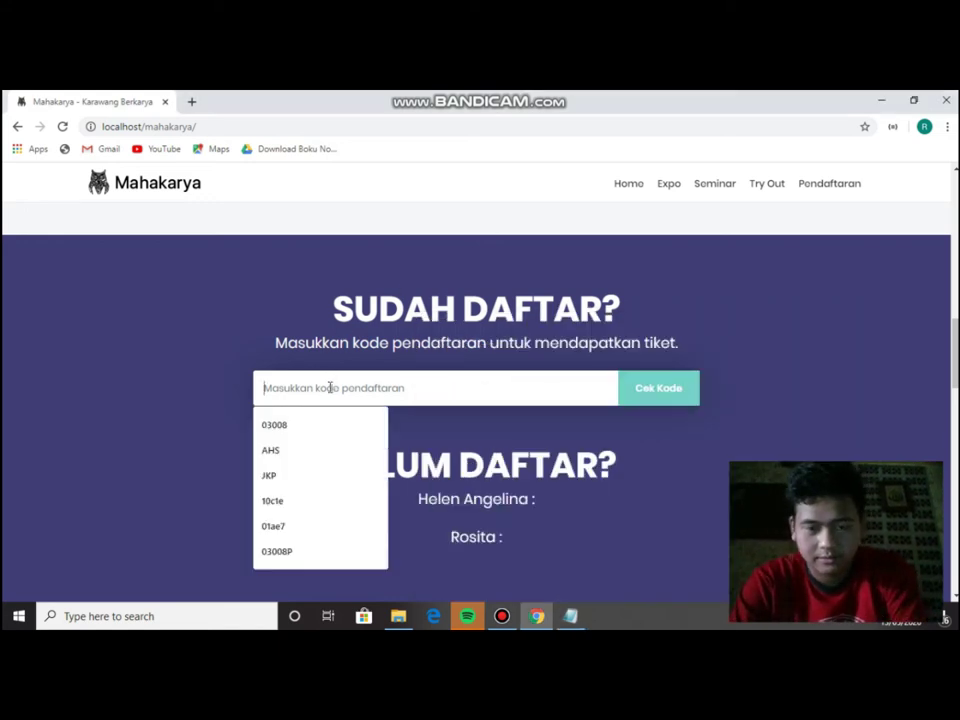
Enter code 030089, check it, and dismiss the 'Kode tidak ditemukan' error.
{"action": "key", "text": "ctrl+v"}
{"action": "type", "text": "9"}
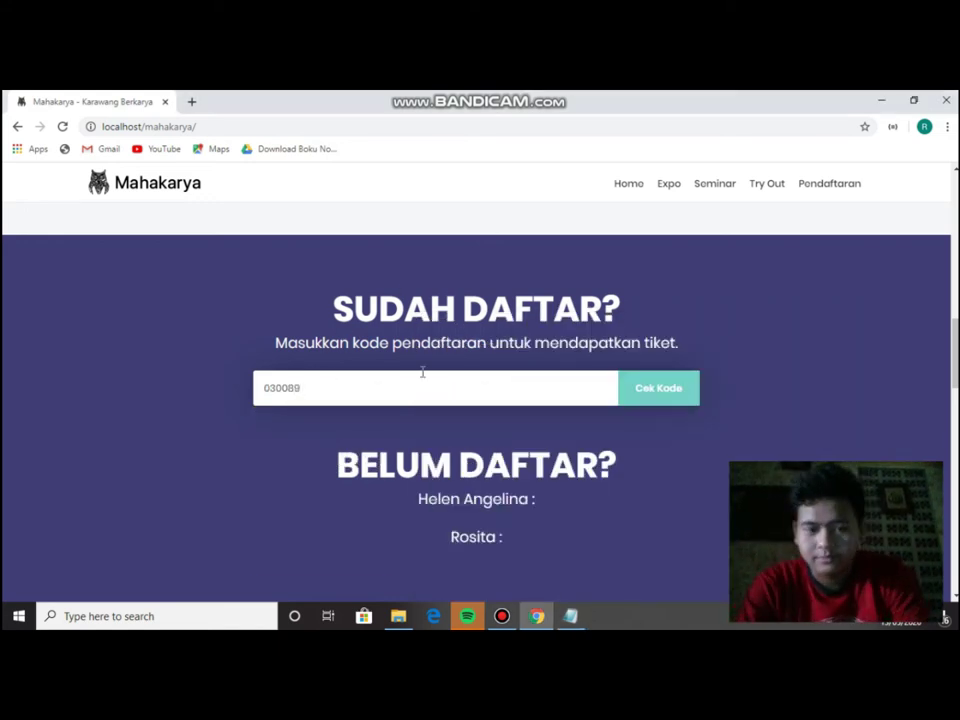
{"action": "left_click", "coordinate": [655, 391]}
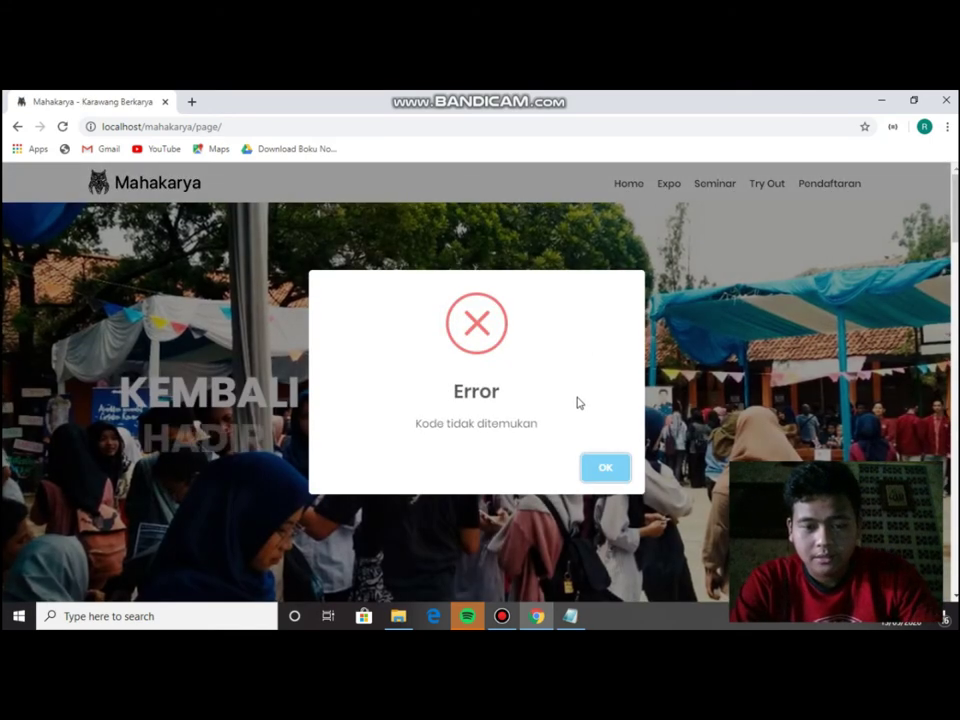
{"action": "left_click", "coordinate": [604, 467]}
Check code 03008 and close the 'Kode telah digunakan' error showing it is already used.
{"action": "scroll", "coordinate": [523, 398], "scroll_direction": "down", "scroll_amount": 10}
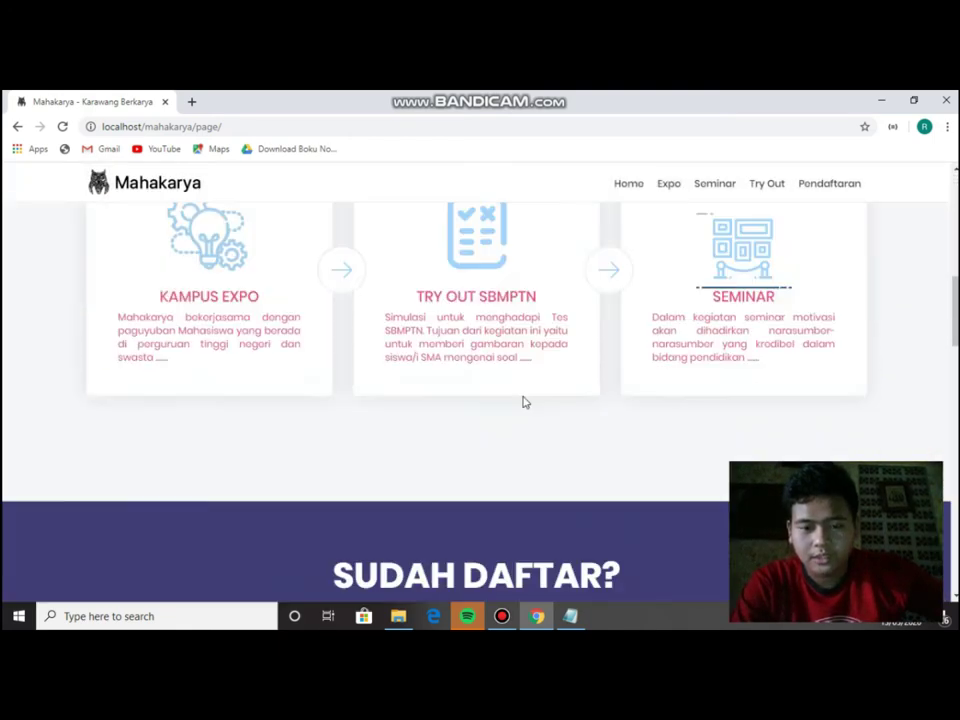
{"action": "left_click", "coordinate": [446, 397]}
{"action": "type", "text": "03008"}
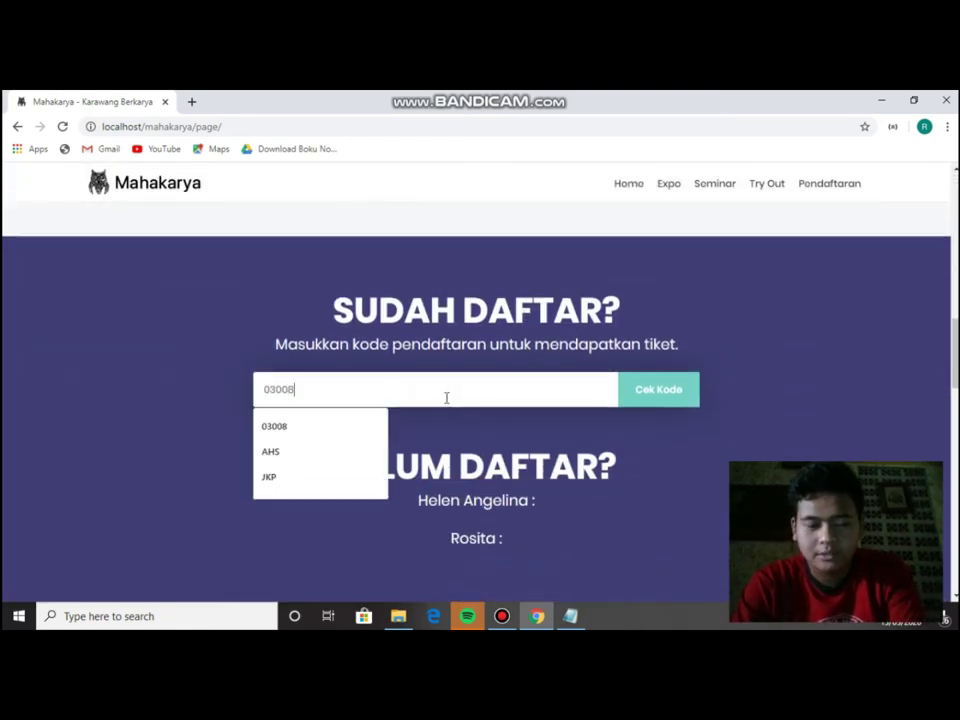
{"action": "left_click", "coordinate": [654, 401]}
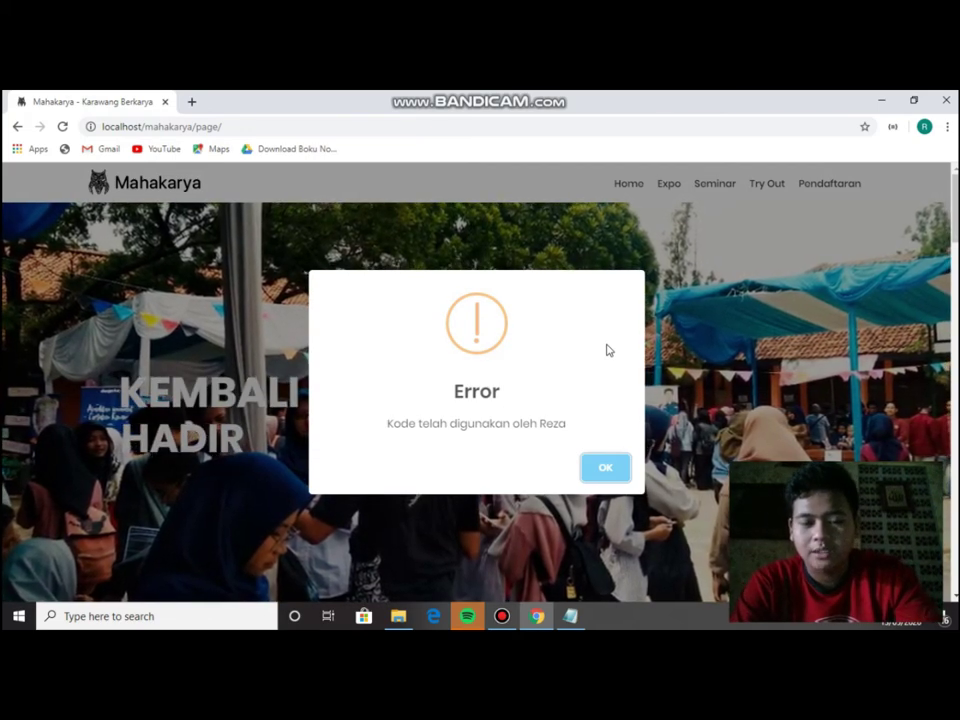
{"action": "double_click", "coordinate": [545, 424]}
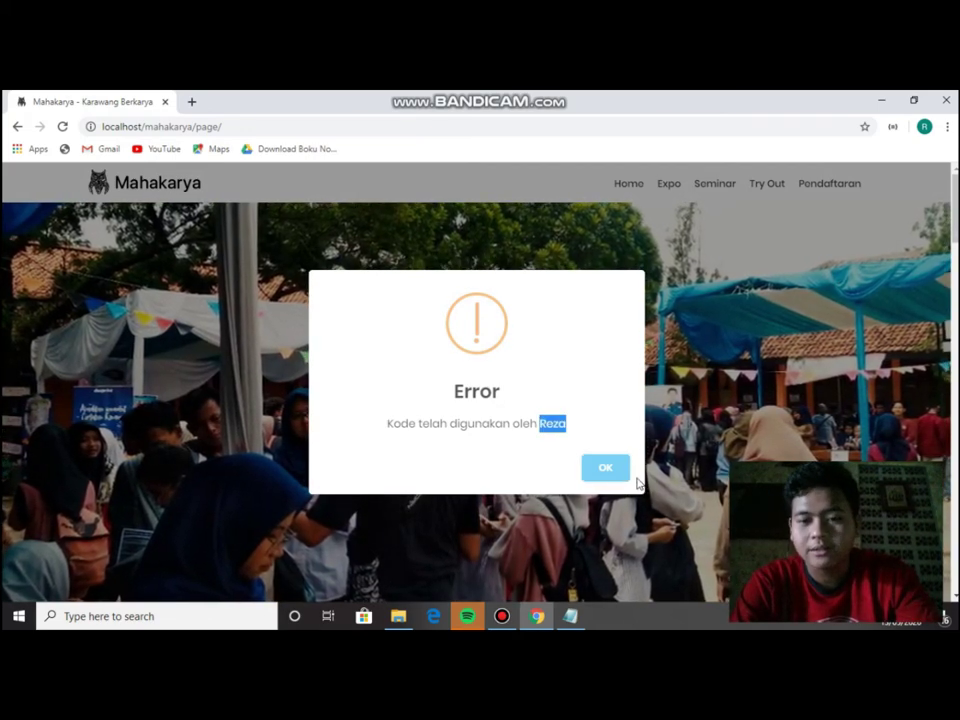
{"action": "left_click", "coordinate": [606, 468]}
Copy the unused code 03678 from the code list in Notepad.
{"action": "scroll", "coordinate": [491, 411], "scroll_direction": "down", "scroll_amount": 5}
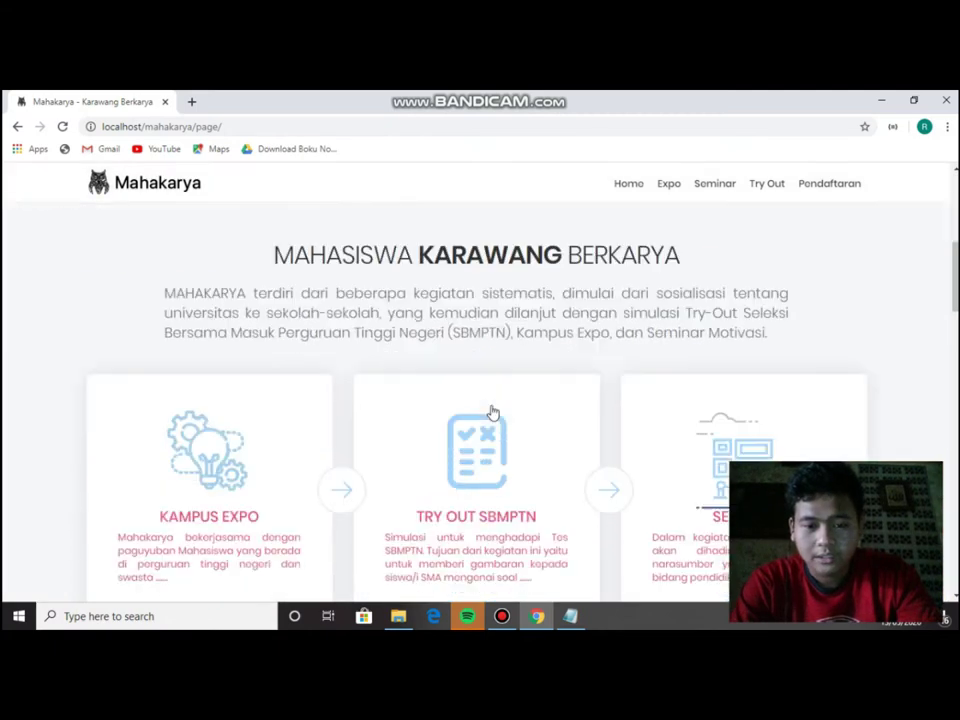
{"action": "scroll", "coordinate": [491, 411], "scroll_direction": "down", "scroll_amount": 6}
{"action": "left_click", "coordinate": [571, 616]}
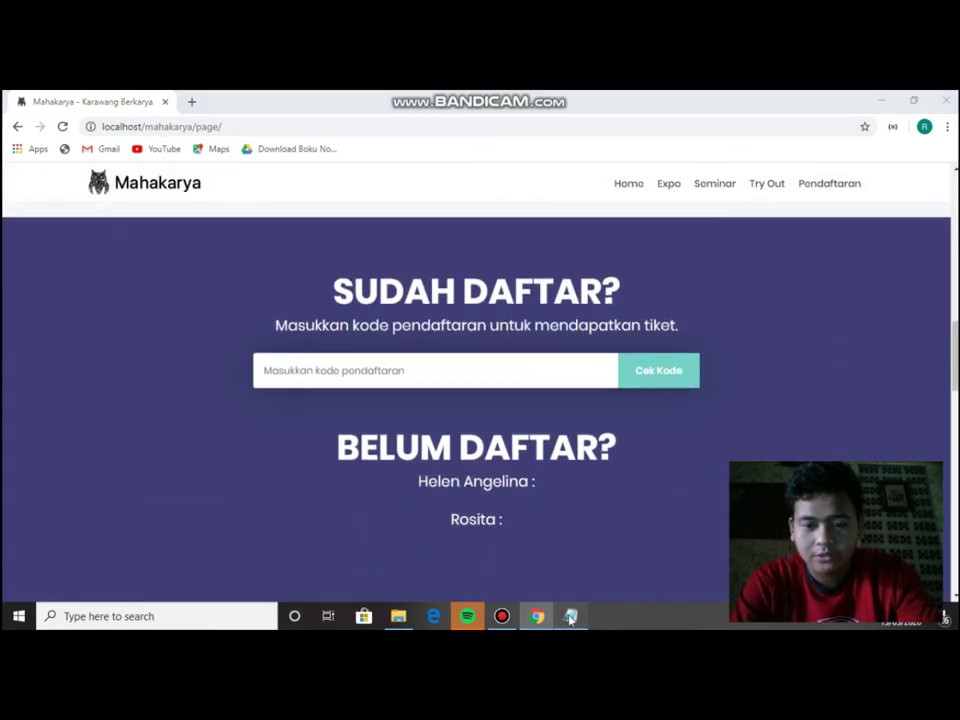
{"action": "double_click", "coordinate": [422, 370]}
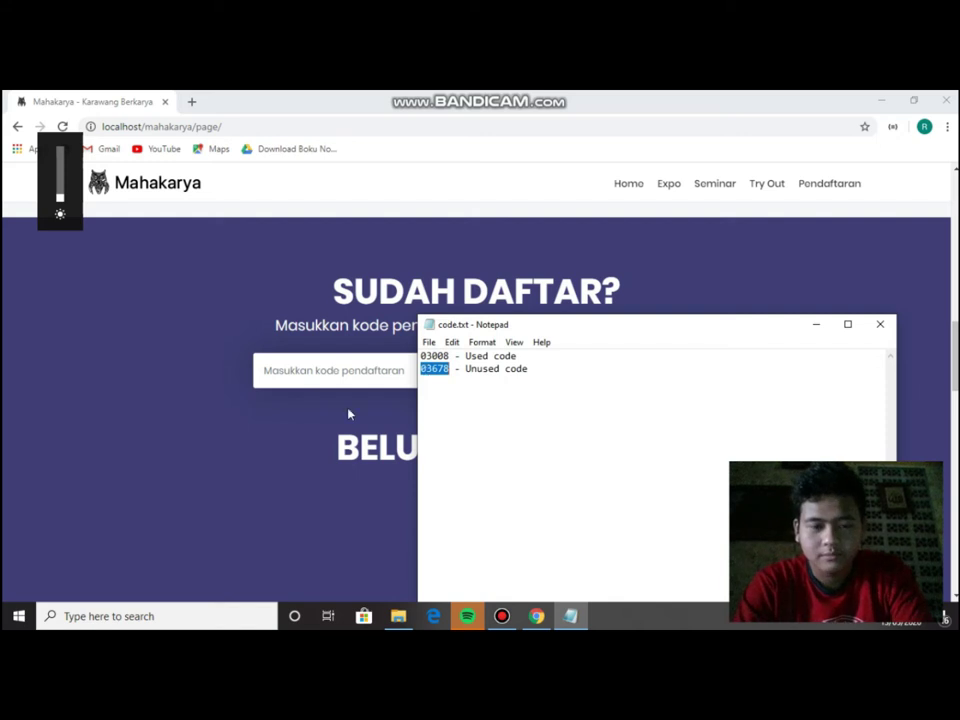
{"action": "key", "text": "ctrl+c"}
{"action": "left_click", "coordinate": [310, 370]}
Paste code 03678 into the code field and check it with Cek Kode.
{"action": "key", "text": "ctrl+v"}
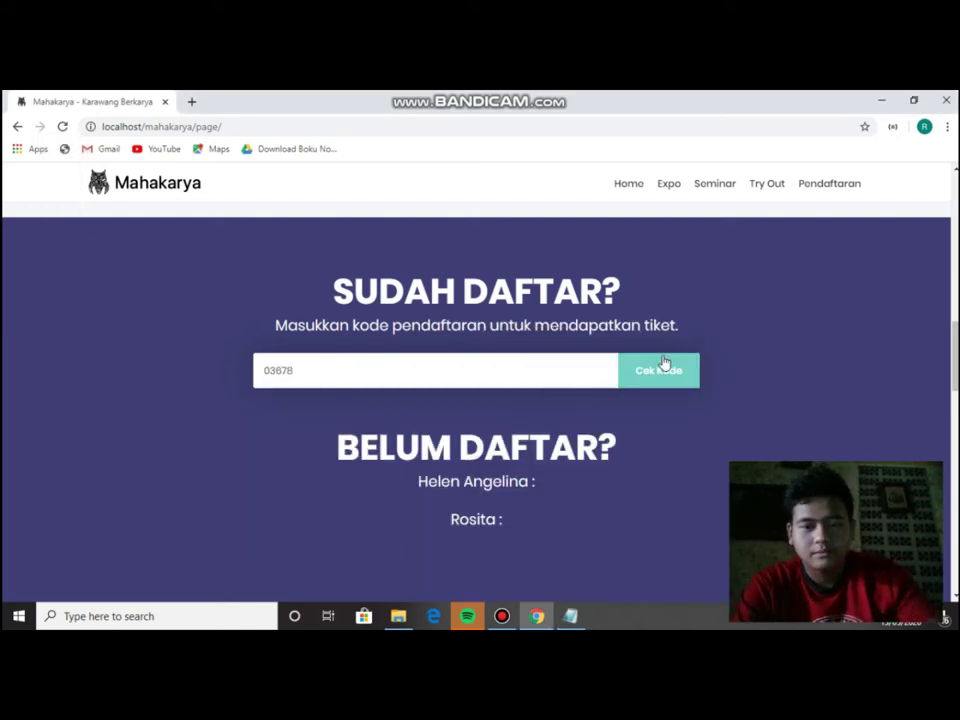
{"action": "left_click", "coordinate": [659, 371]}
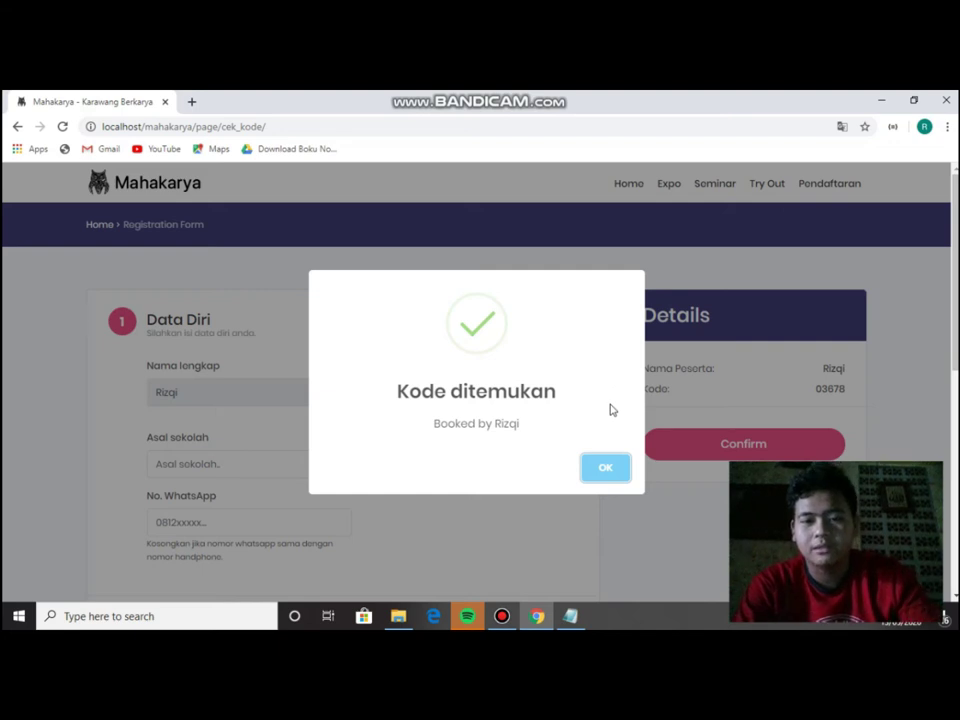
Dismiss the code-found notice and review the prefilled participant name.
{"action": "left_click", "coordinate": [603, 470]}
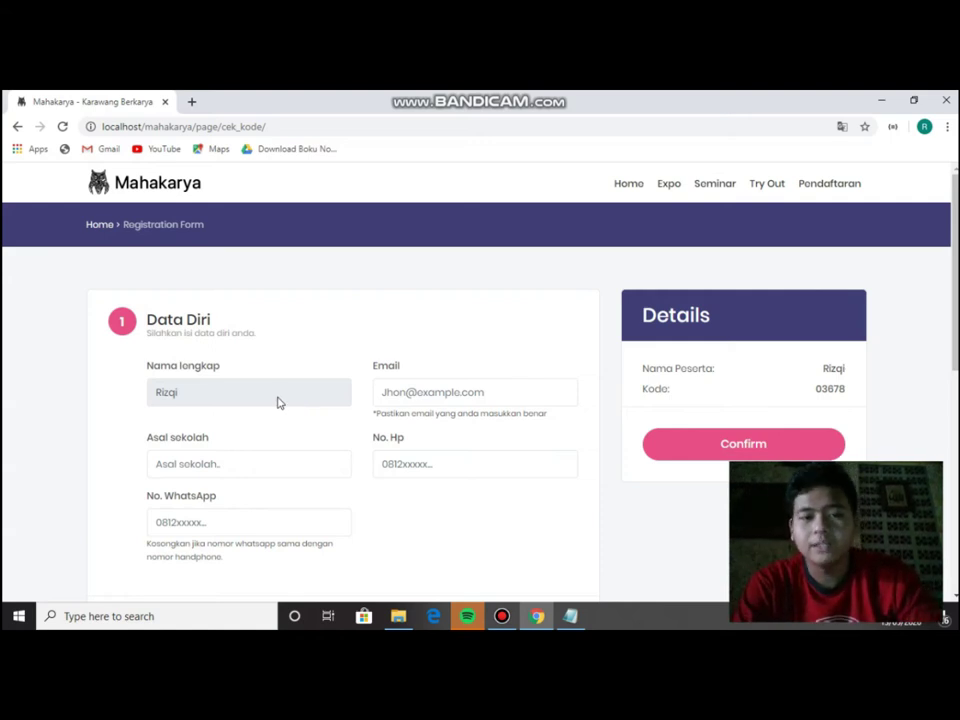
{"action": "double_click", "coordinate": [171, 395]}
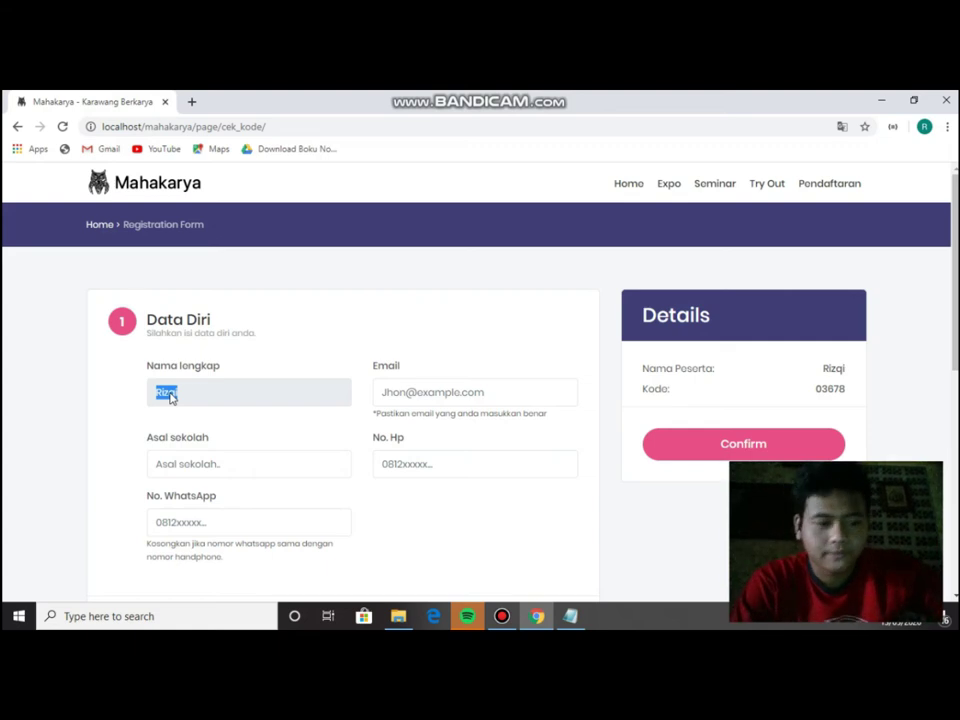
{"action": "left_click", "coordinate": [302, 395]}
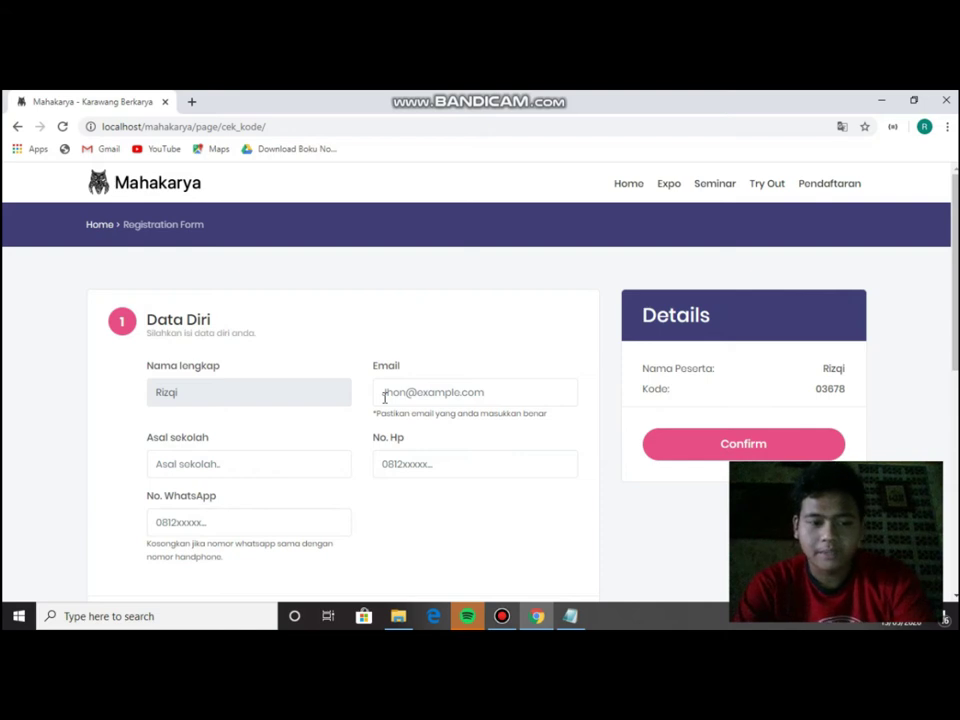
{"action": "scroll", "coordinate": [330, 437], "scroll_direction": "down", "scroll_amount": 3}
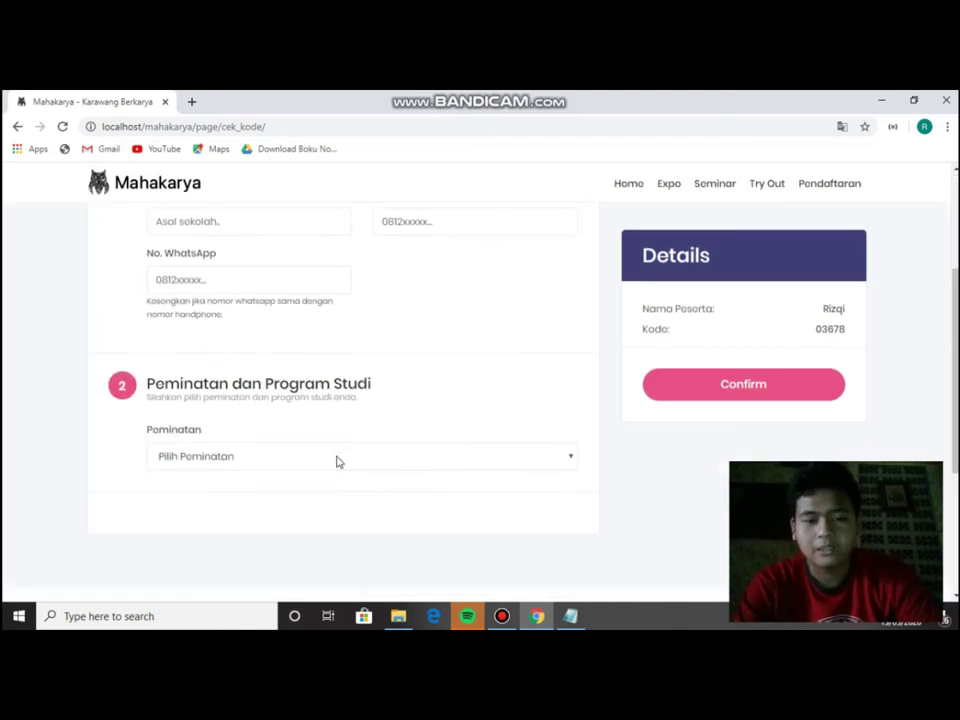
{"action": "scroll", "coordinate": [448, 450], "scroll_direction": "up", "scroll_amount": 3}
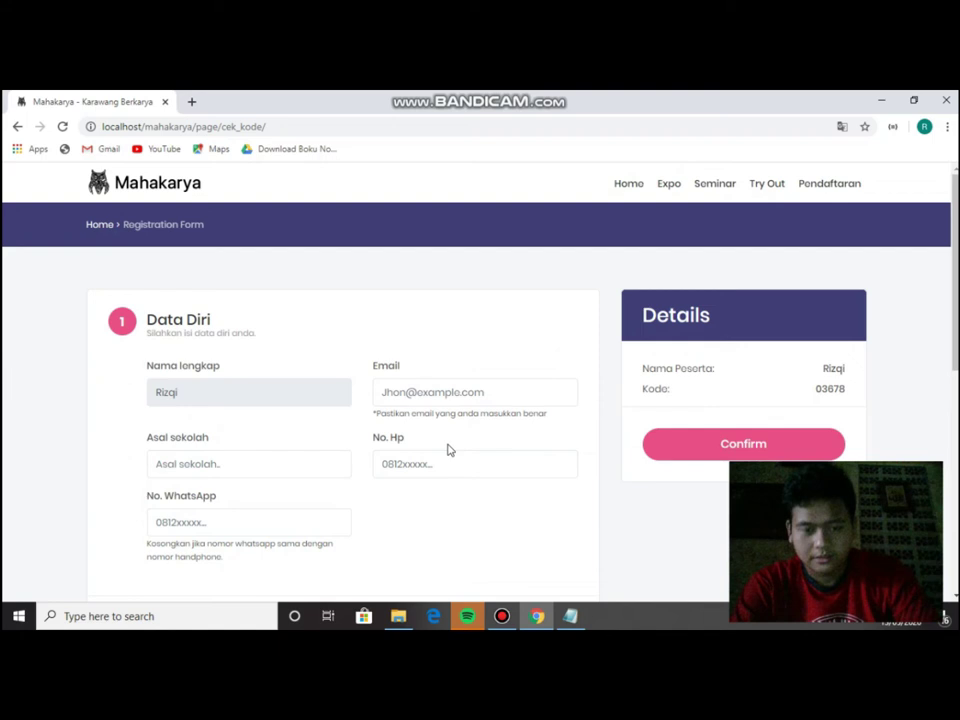
Fill the e-mail field with the participant's student e-mail from the browser suggestions.
{"action": "left_click", "coordinate": [434, 396]}
{"action": "type", "text": "rez"}
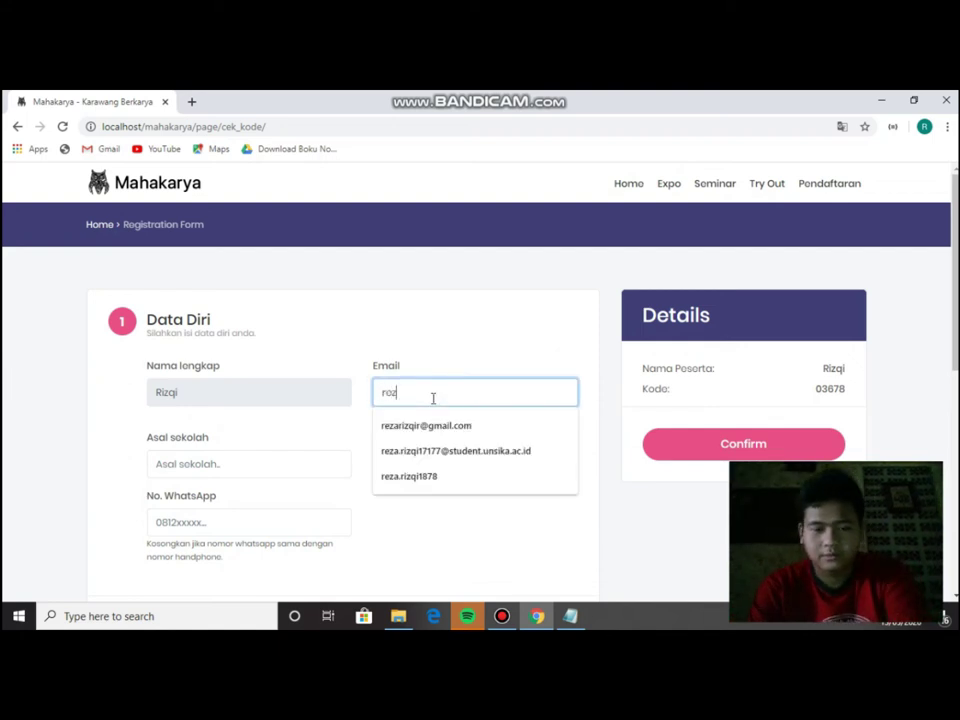
{"action": "key", "text": "Down"}
{"action": "key", "text": "Return"}
{"action": "left_click", "coordinate": [244, 464]}
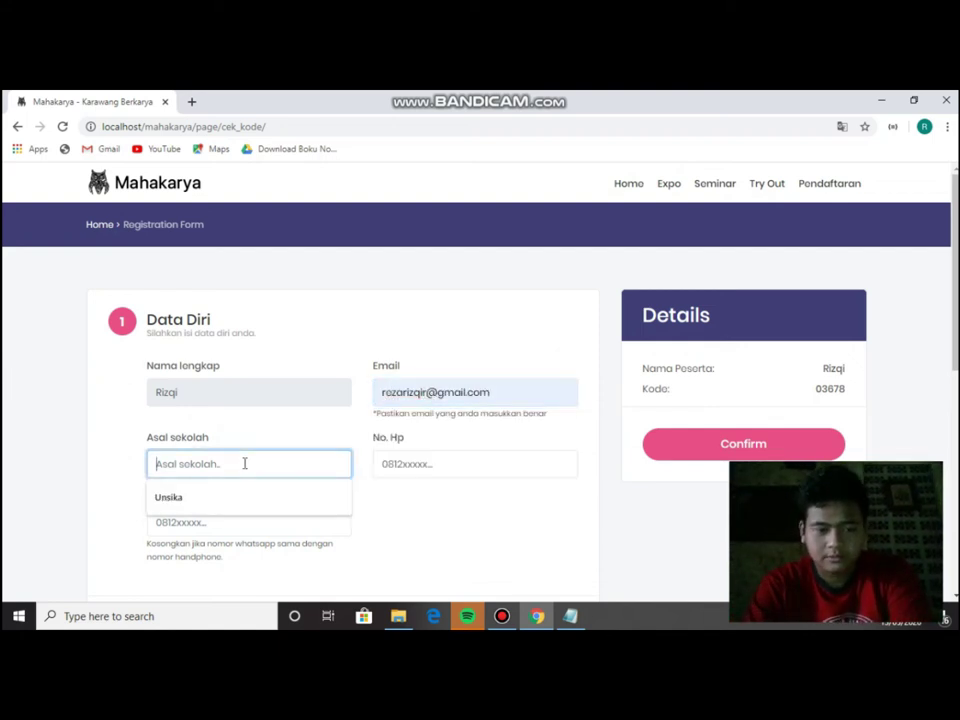
{"action": "triple_click", "coordinate": [434, 401]}
{"action": "type", "text": "reza."}
{"action": "key", "text": "Down"}
{"action": "key", "text": "Return"}
Enter Unsika as the school and fill in the phone number, leaving WhatsApp empty.
{"action": "key", "text": "Tab"}
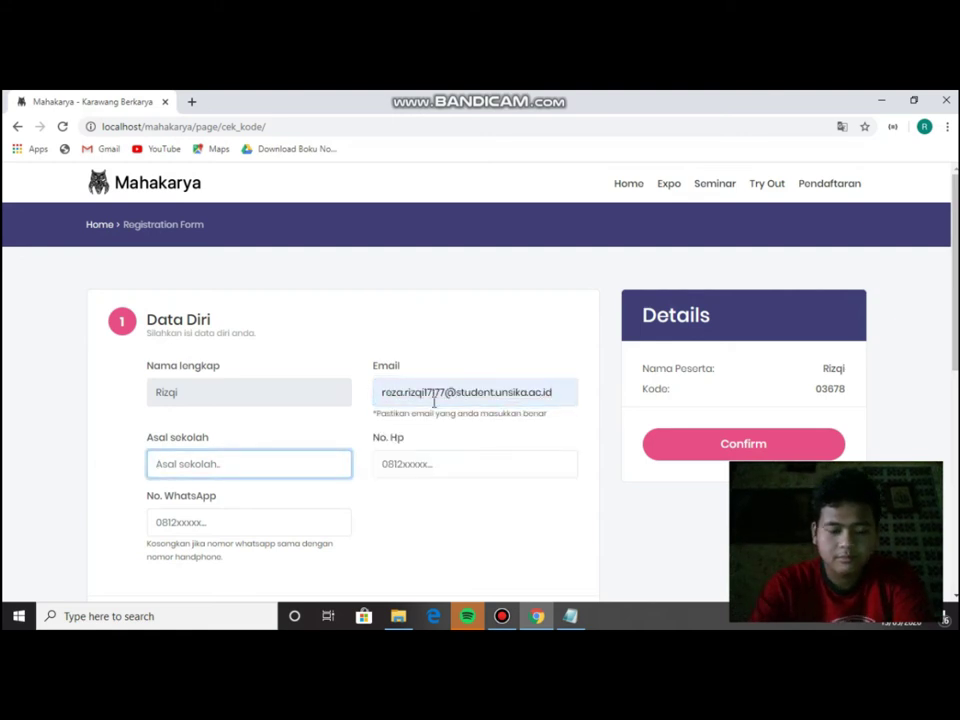
{"action": "type", "text": "Unsika"}
{"action": "key", "text": "Tab"}
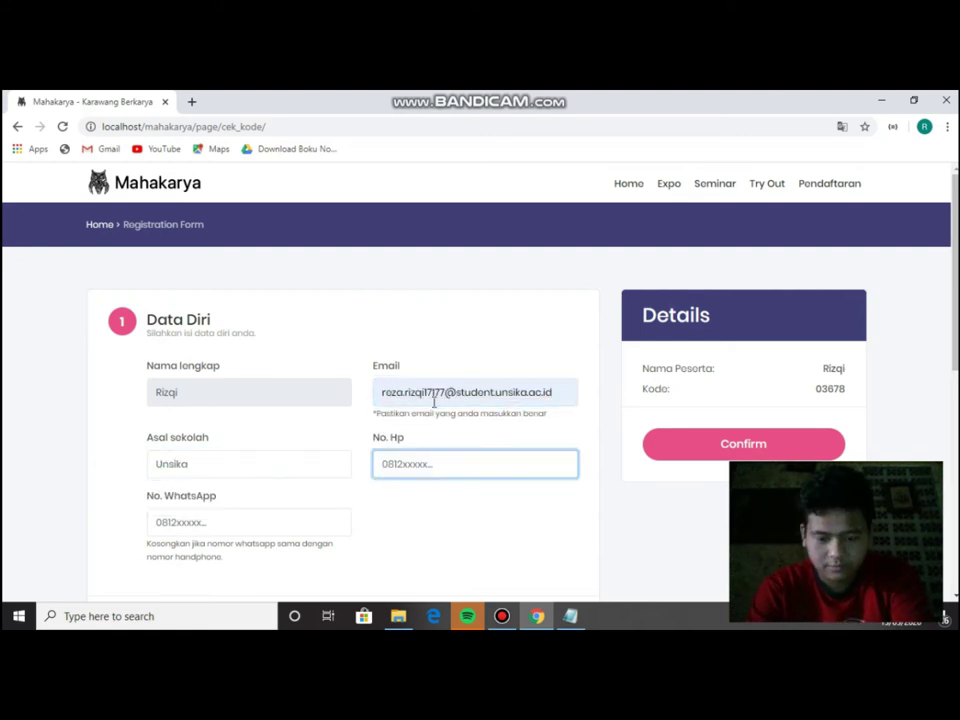
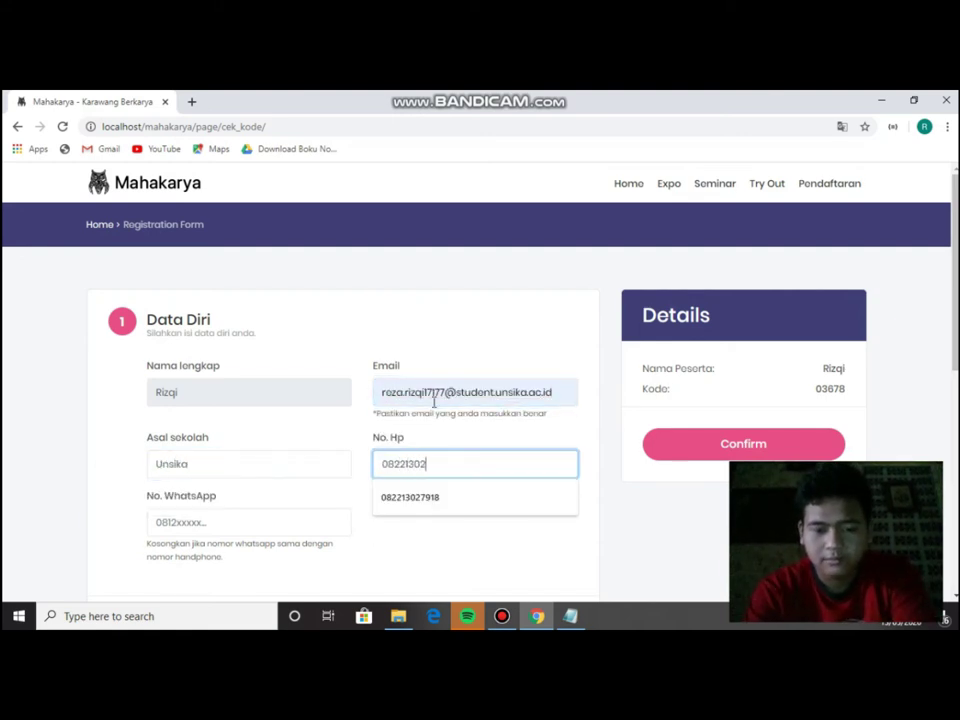
{"action": "left_click", "coordinate": [259, 522]}
{"action": "left_click", "coordinate": [368, 530]}
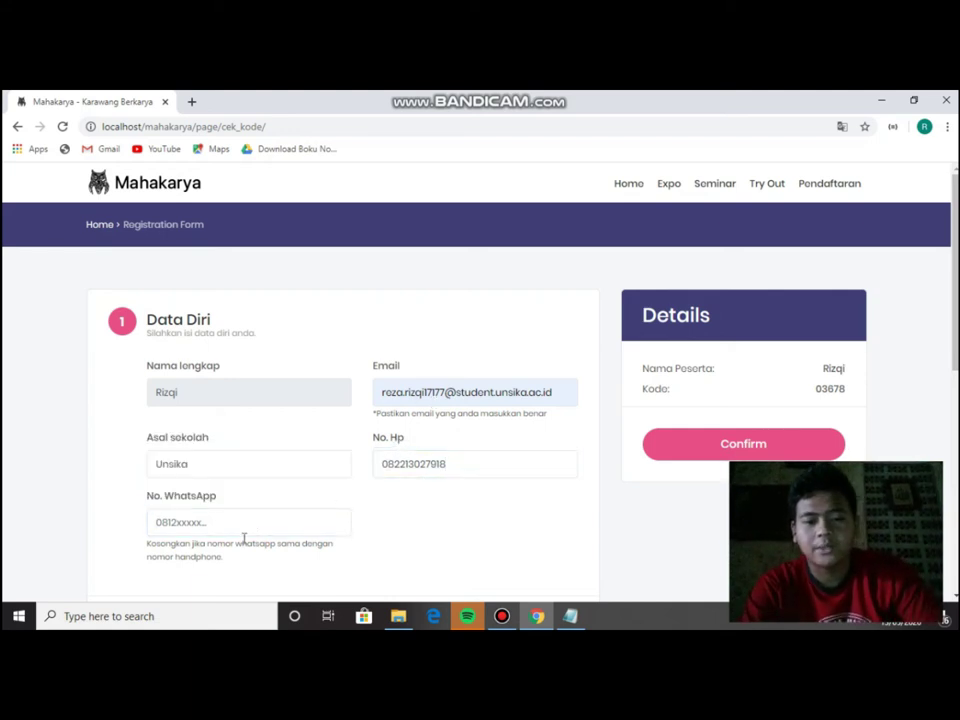
Choose Sains dan Teknologi as the interest and confirm the registration.
{"action": "double_click", "coordinate": [435, 392]}
{"action": "left_click", "coordinate": [469, 426]}
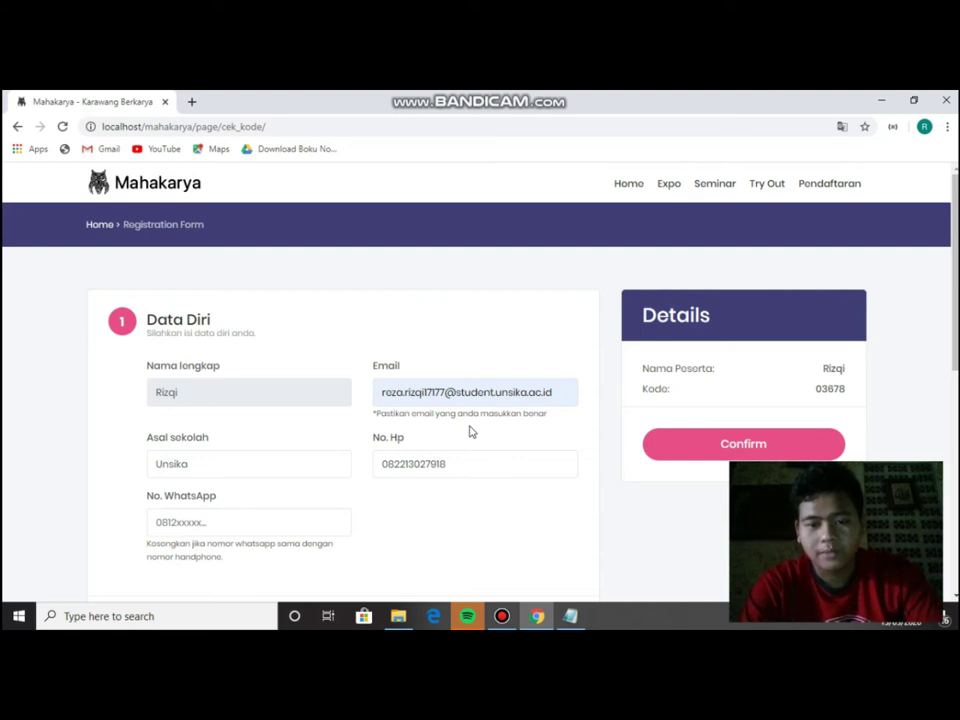
{"action": "scroll", "coordinate": [435, 433], "scroll_direction": "down", "scroll_amount": 2}
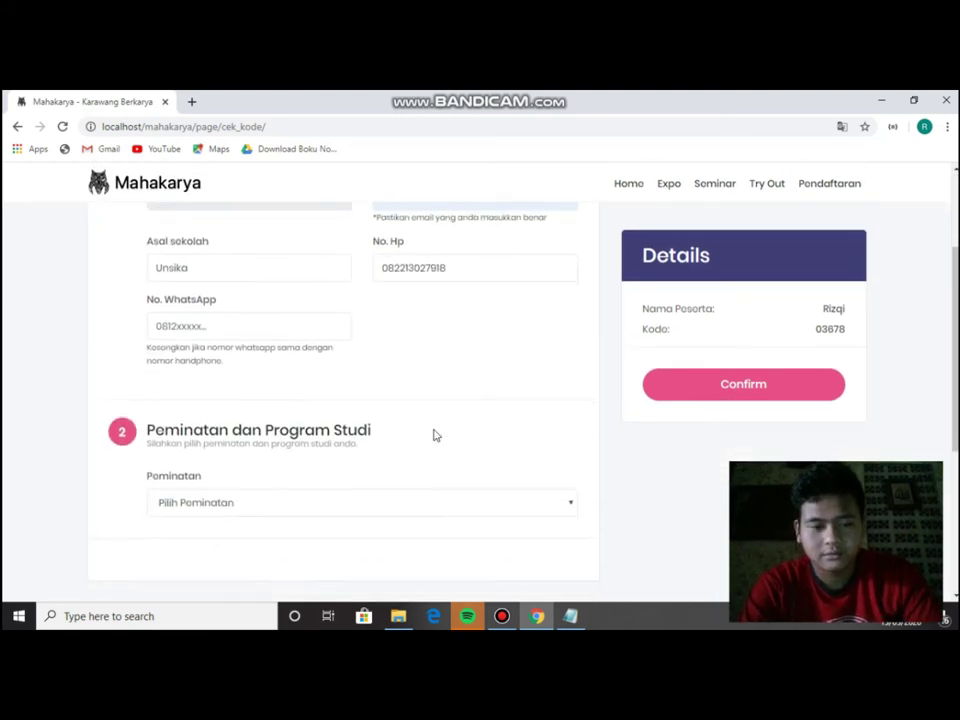
{"action": "scroll", "coordinate": [435, 435], "scroll_direction": "down", "scroll_amount": 1}
{"action": "left_click", "coordinate": [306, 440]}
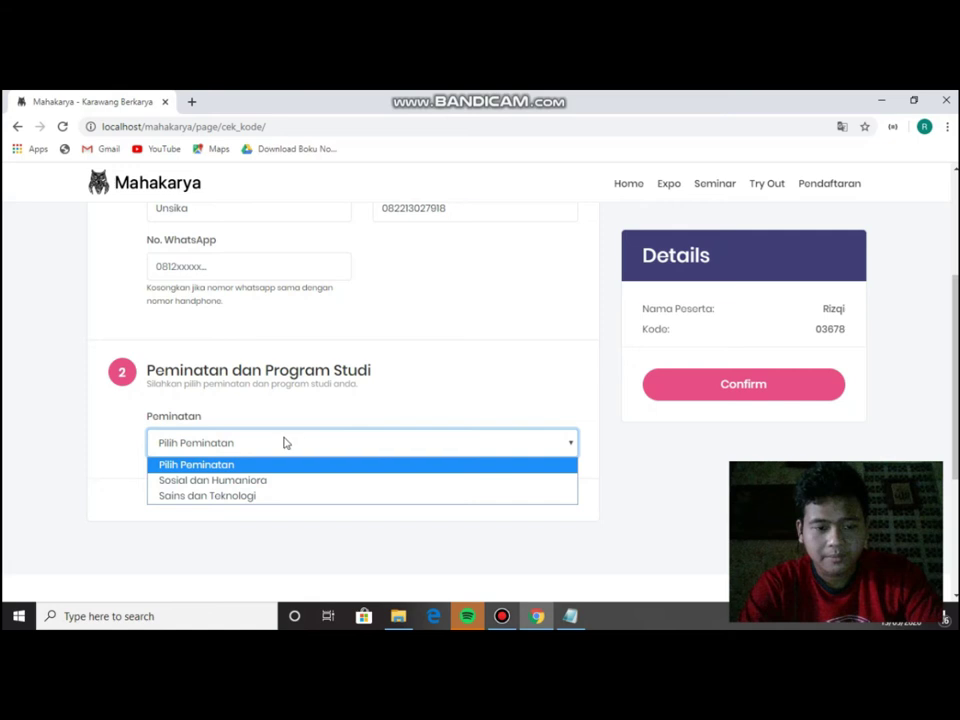
{"action": "left_click", "coordinate": [240, 496]}
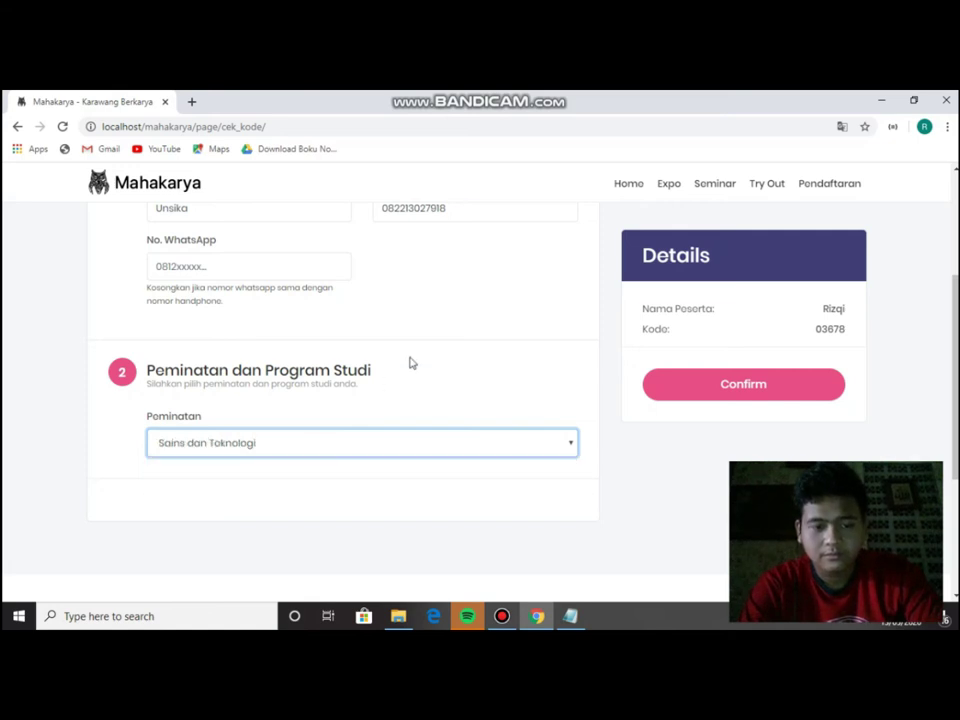
{"action": "scroll", "coordinate": [634, 437], "scroll_direction": "up", "scroll_amount": 2}
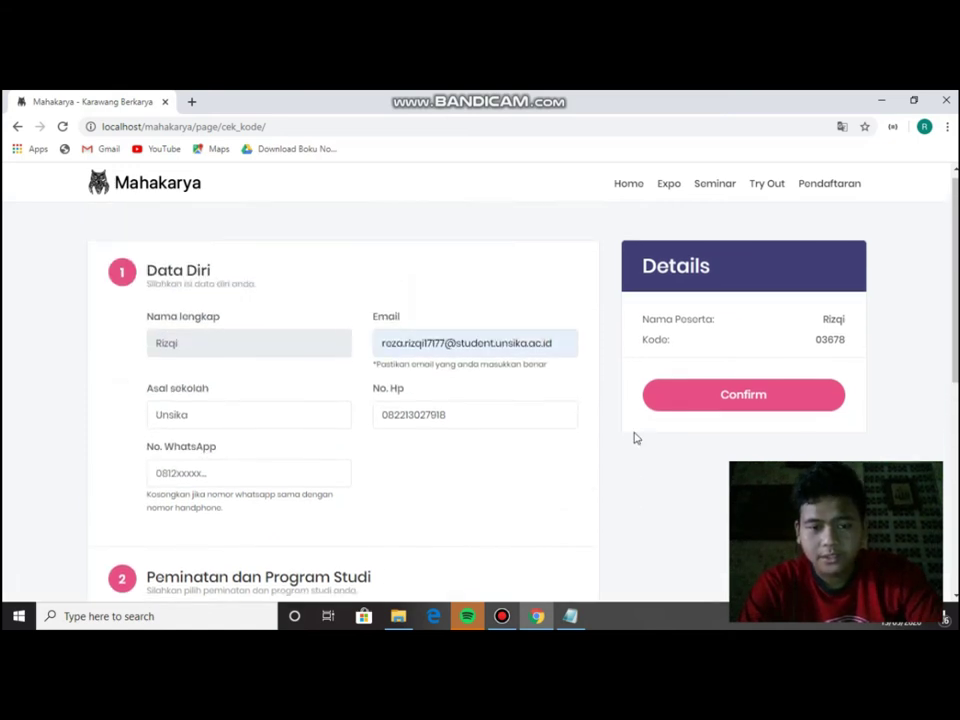
{"action": "scroll", "coordinate": [517, 433], "scroll_direction": "down", "scroll_amount": 1}
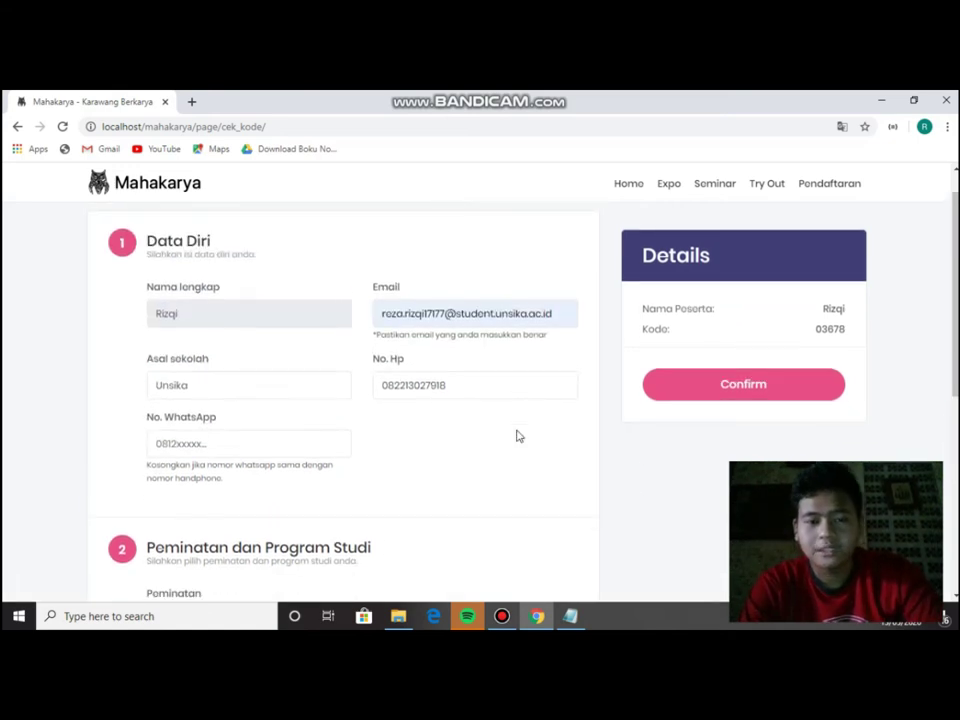
{"action": "left_click", "coordinate": [673, 383]}
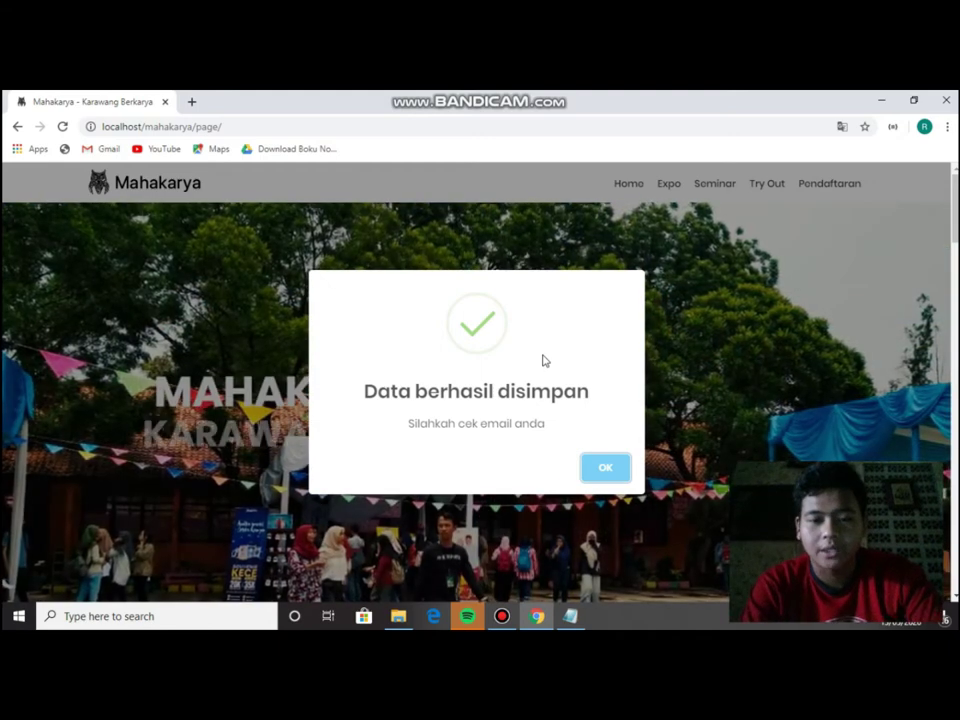
Close the 'Data berhasil disimpan' notice to return to the Mahakarya homepage.
{"action": "double_click", "coordinate": [533, 422]}
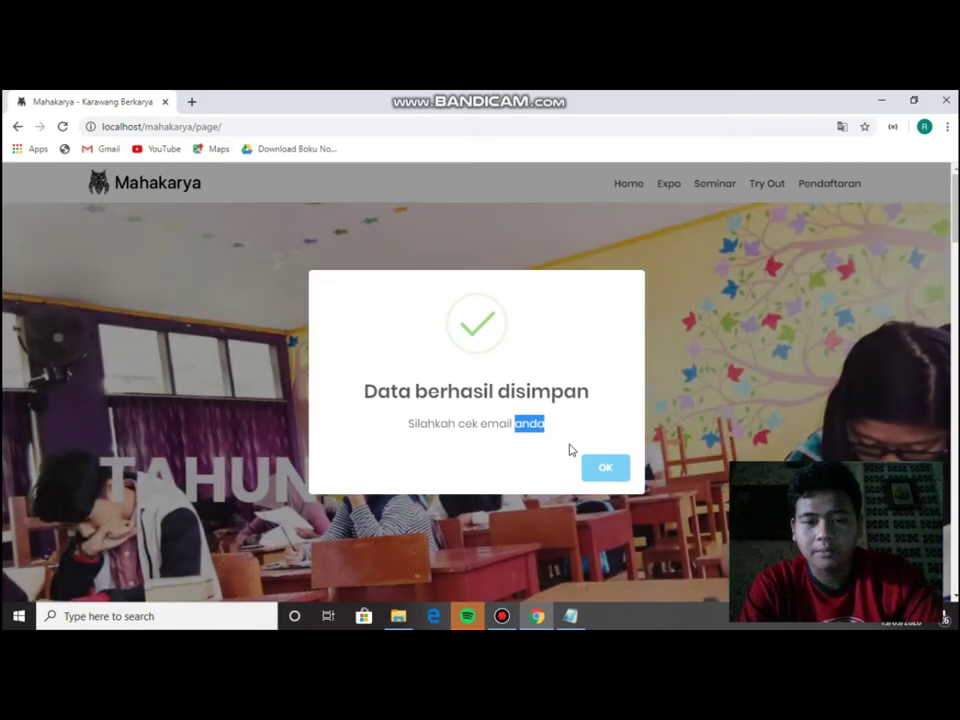
{"action": "left_click", "coordinate": [599, 468]}
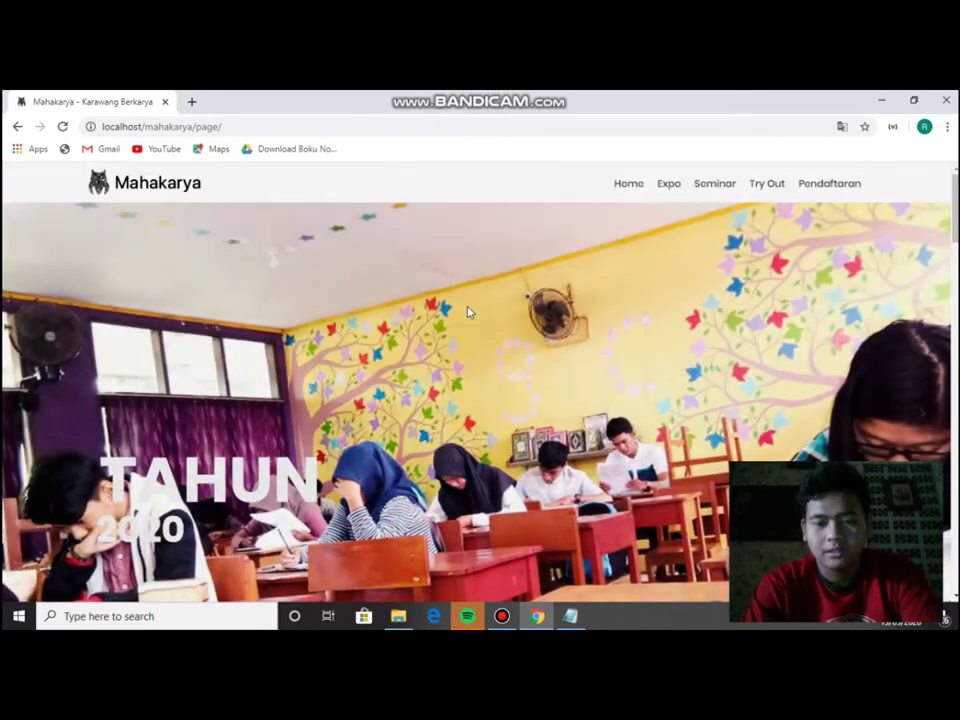
Search for 'gmail' in a new tab and go to the Gmail inbox.
{"action": "left_click", "coordinate": [191, 101]}
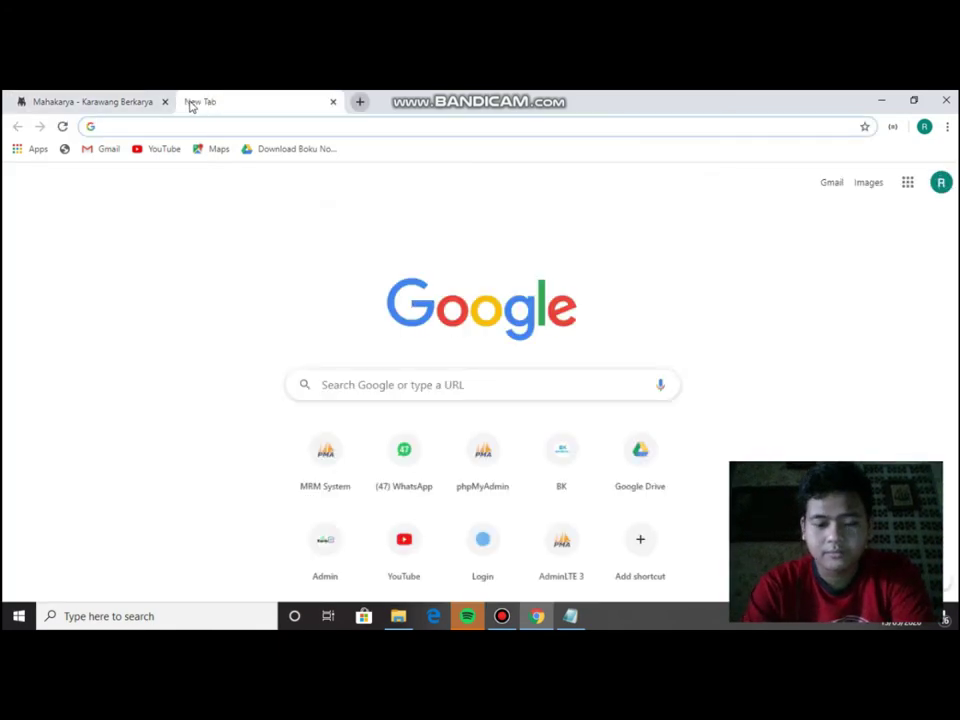
{"action": "type", "text": "gmail"}
{"action": "key", "text": "Return"}
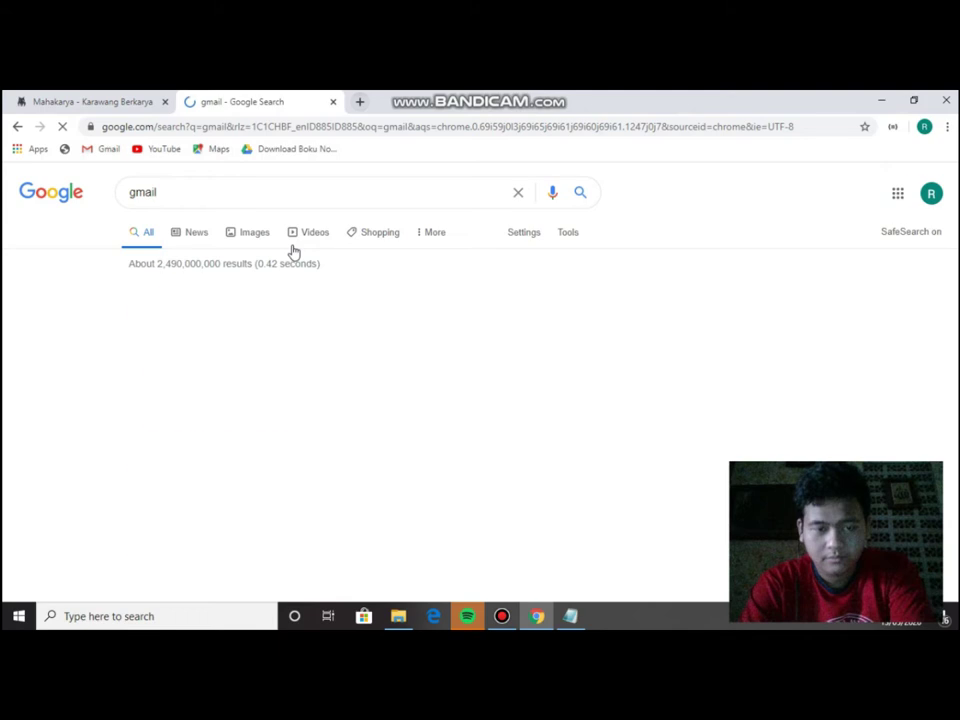
{"action": "left_click", "coordinate": [230, 311]}
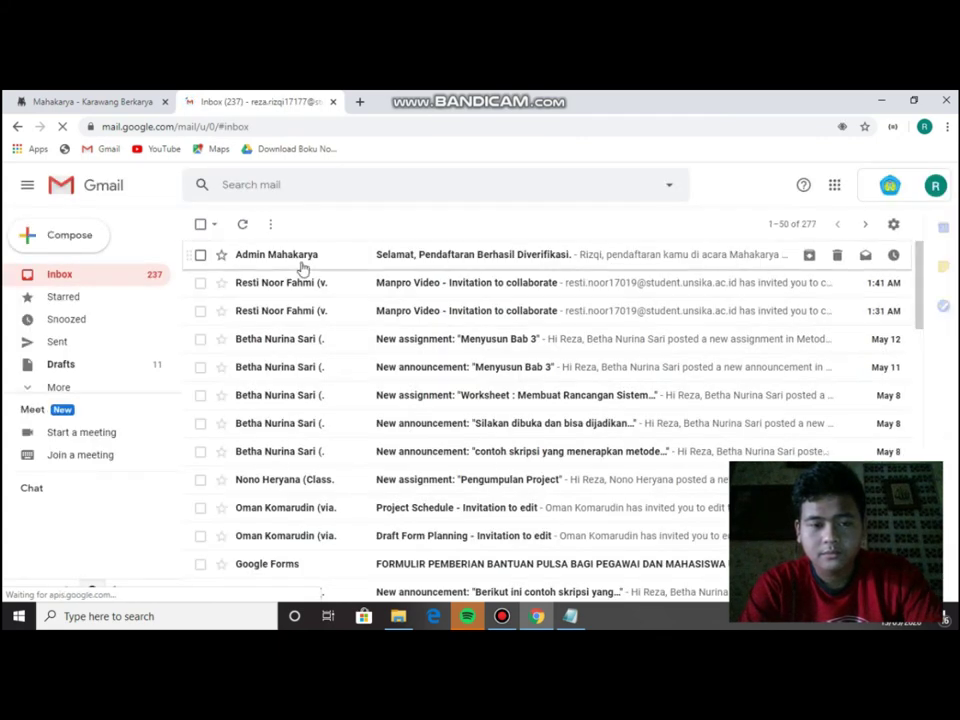
Open the Admin Mahakarya verification email, dismiss the Meet popup, and review the participant details.
{"action": "left_click", "coordinate": [363, 262]}
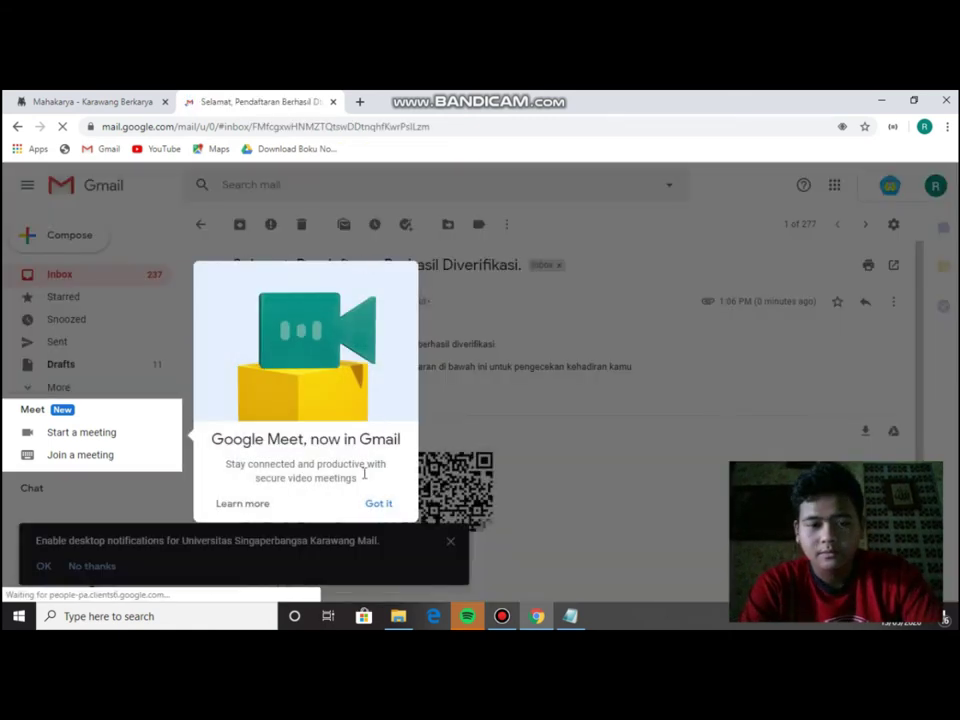
{"action": "left_click", "coordinate": [377, 504]}
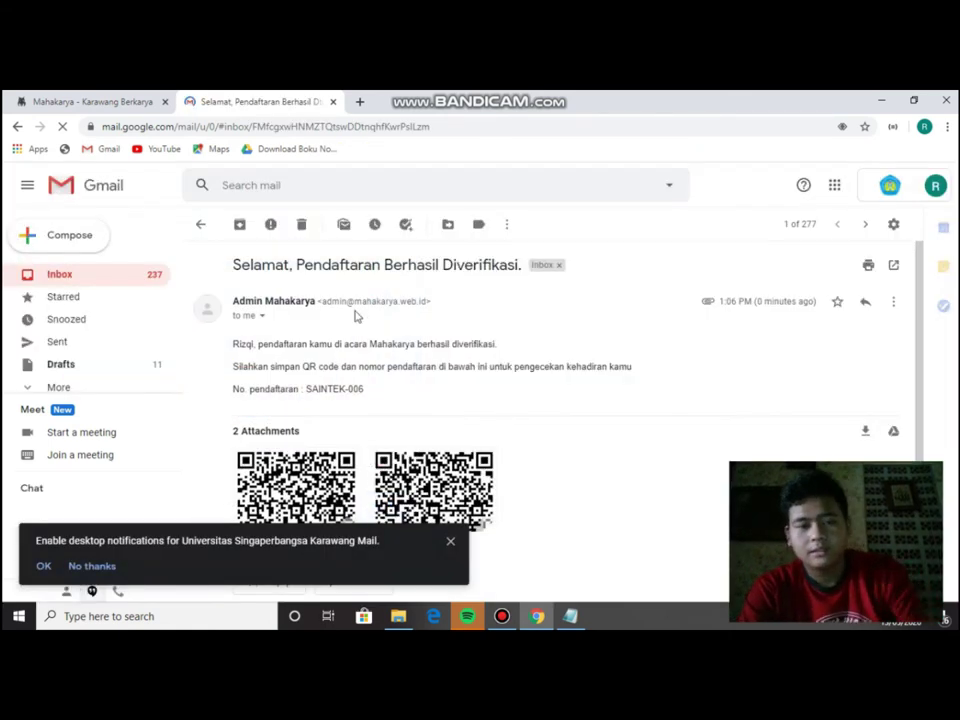
{"action": "triple_click", "coordinate": [295, 300]}
{"action": "left_click", "coordinate": [354, 338]}
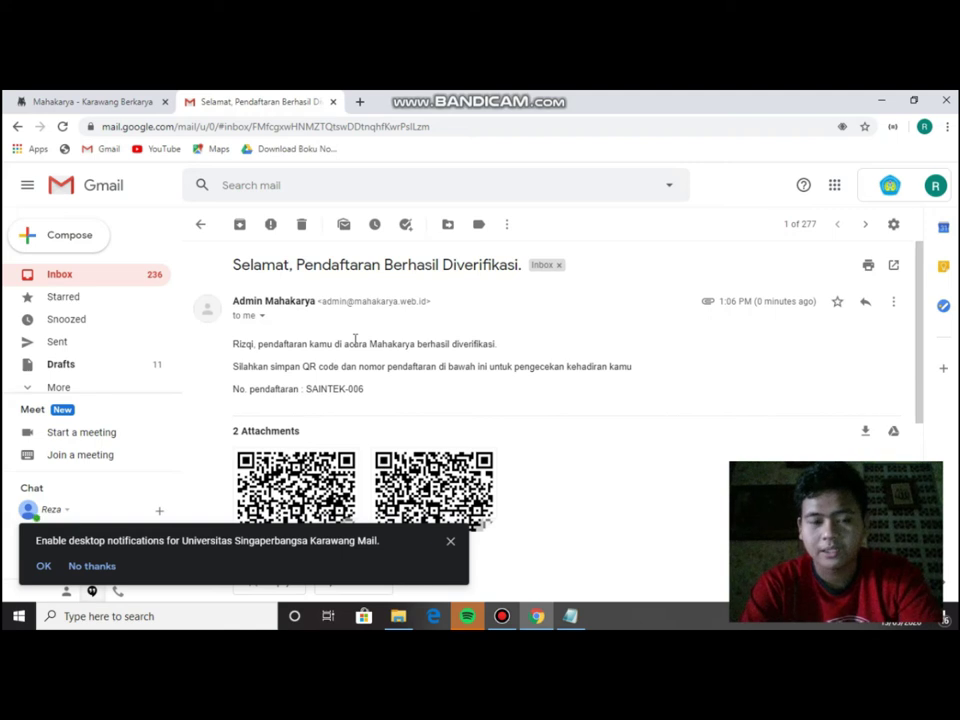
{"action": "double_click", "coordinate": [242, 344]}
{"action": "left_click", "coordinate": [354, 407]}
{"action": "double_click", "coordinate": [331, 390]}
{"action": "left_click", "coordinate": [381, 401]}
{"action": "scroll", "coordinate": [479, 370], "scroll_direction": "down", "scroll_amount": 1}
{"action": "scroll", "coordinate": [479, 370], "scroll_direction": "down", "scroll_amount": 1}
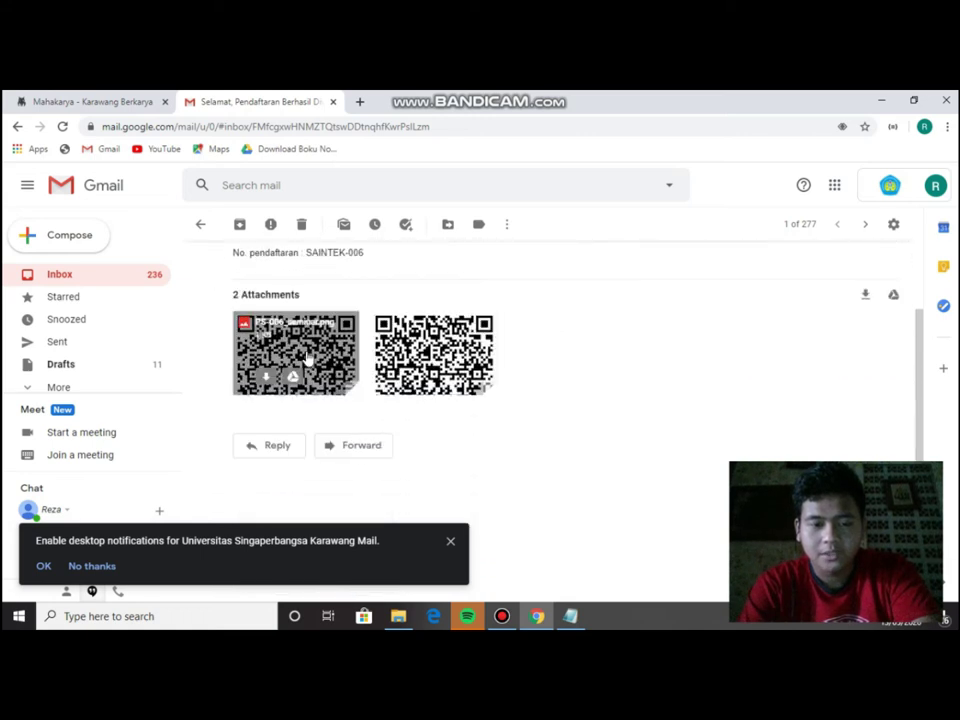
{"action": "left_click", "coordinate": [315, 350]}
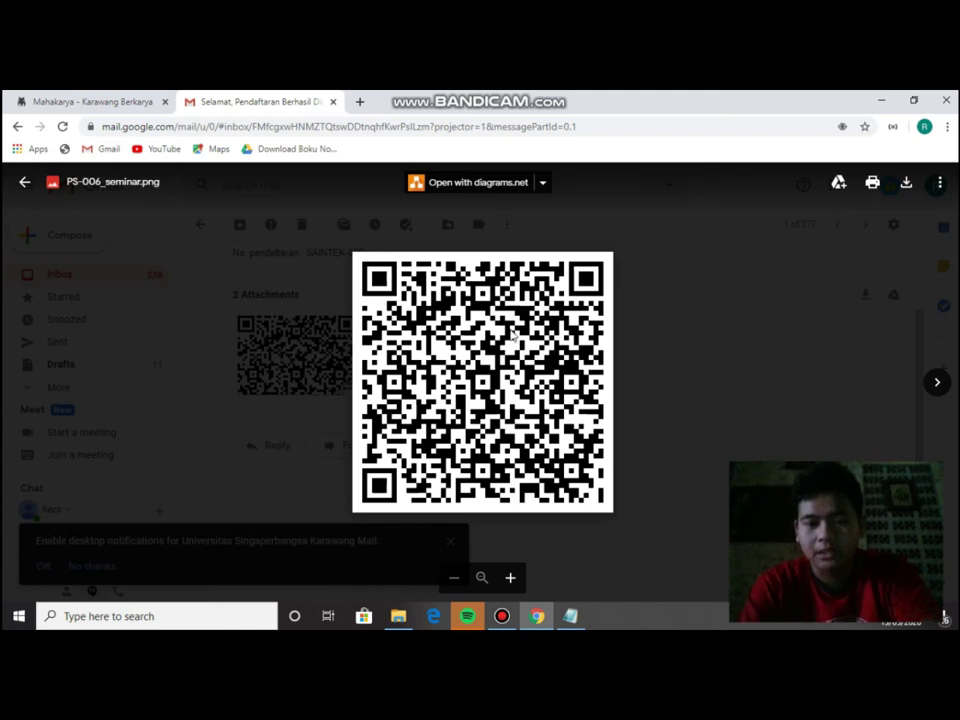
{"action": "left_click", "coordinate": [660, 339]}
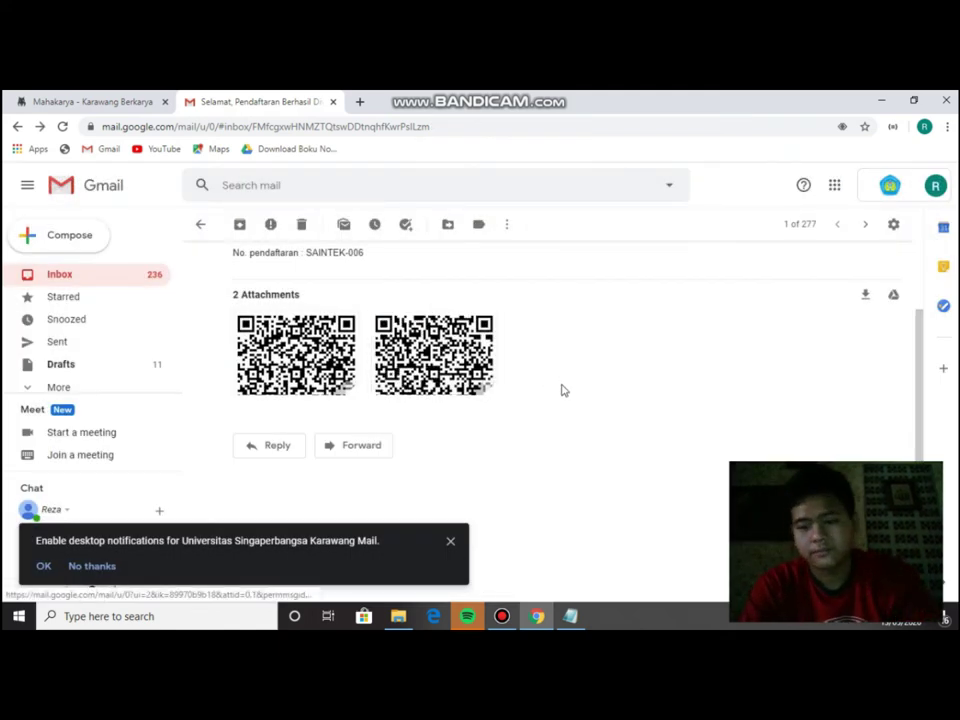
{"action": "scroll", "coordinate": [564, 405], "scroll_direction": "up", "scroll_amount": 2}
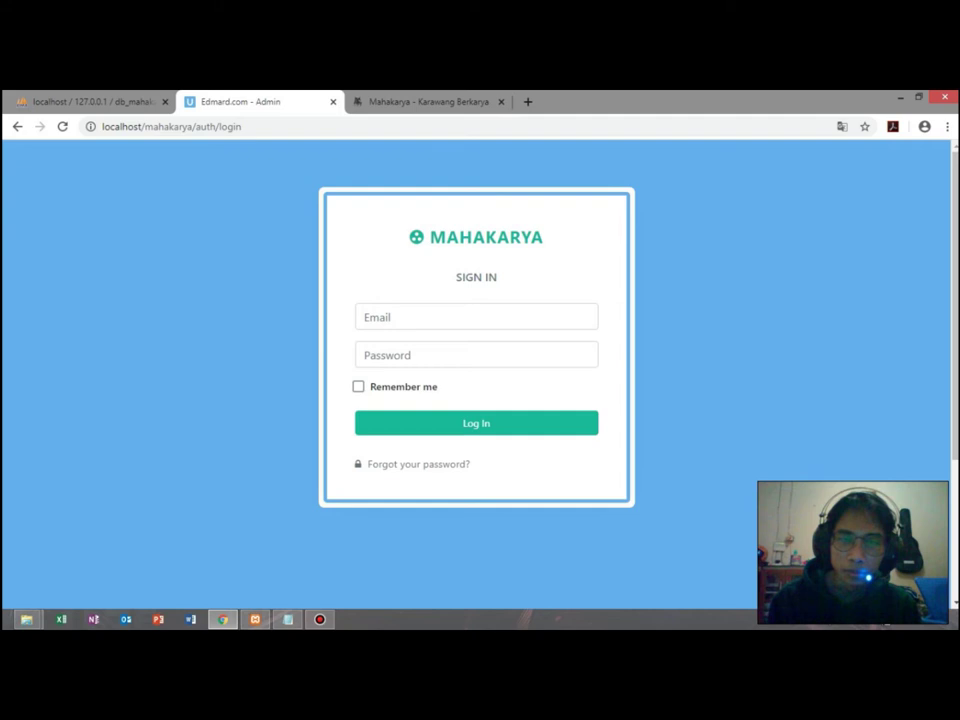
Fill the login e-mail with the saved admin account suggestion.
{"action": "key", "text": "ctrl+l"}
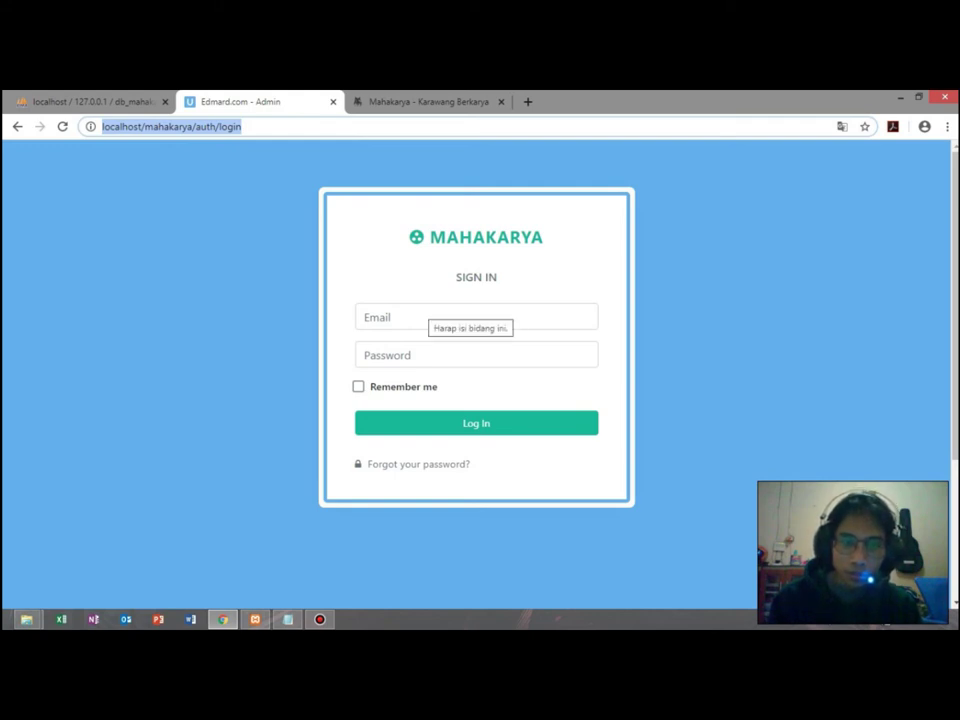
{"action": "left_click", "coordinate": [440, 317]}
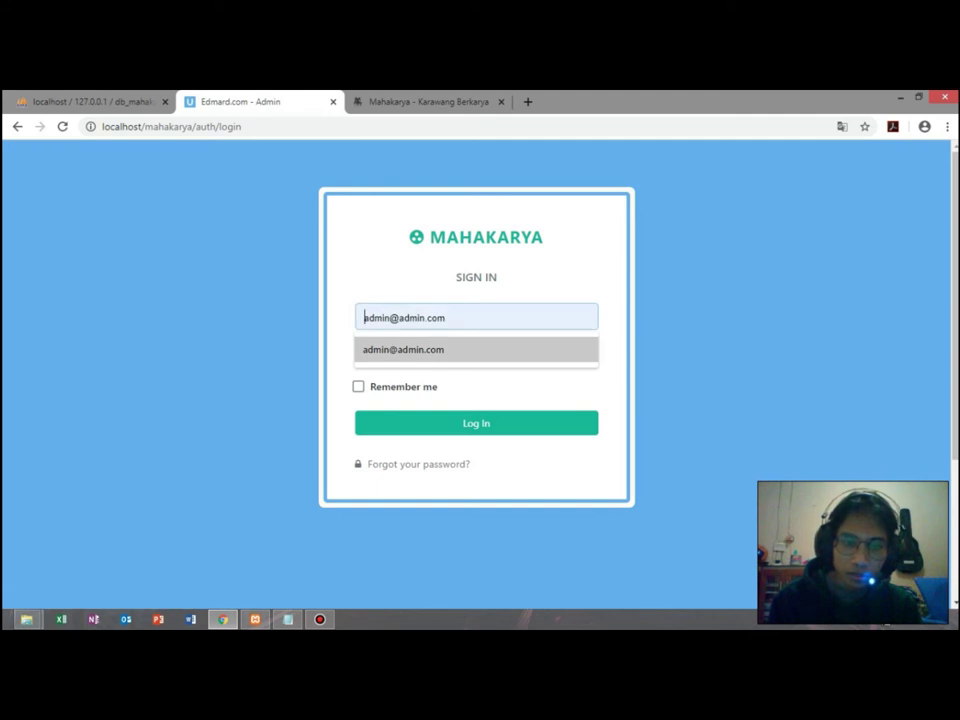
{"action": "key", "text": "Return"}
{"action": "left_click", "coordinate": [476, 355]}
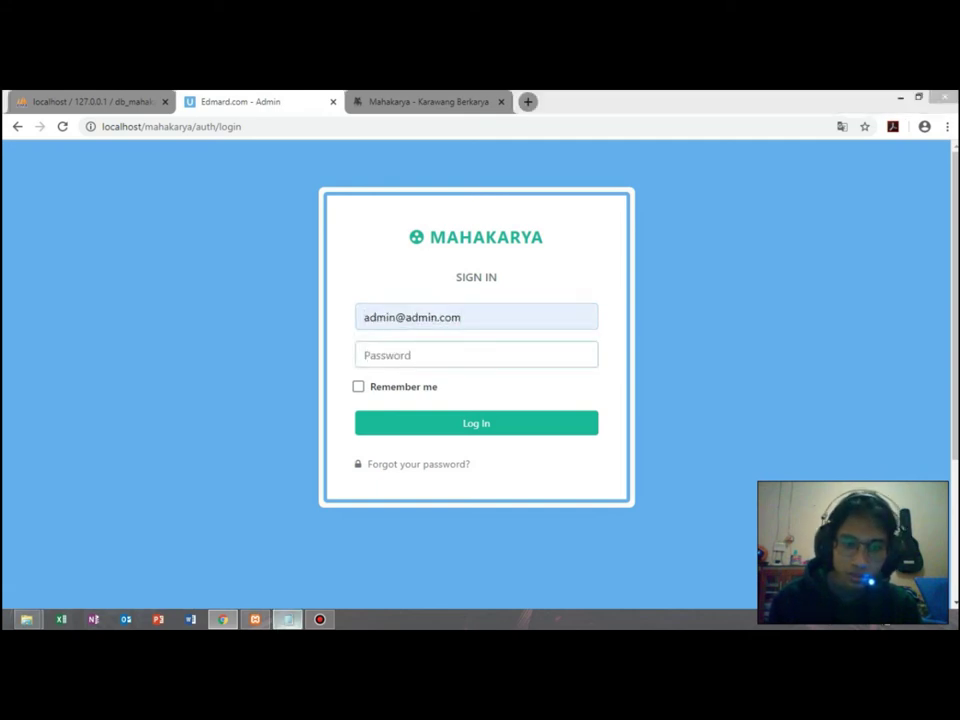
Enter the admin password from the notes and submit the login.
{"action": "left_click", "coordinate": [288, 619]}
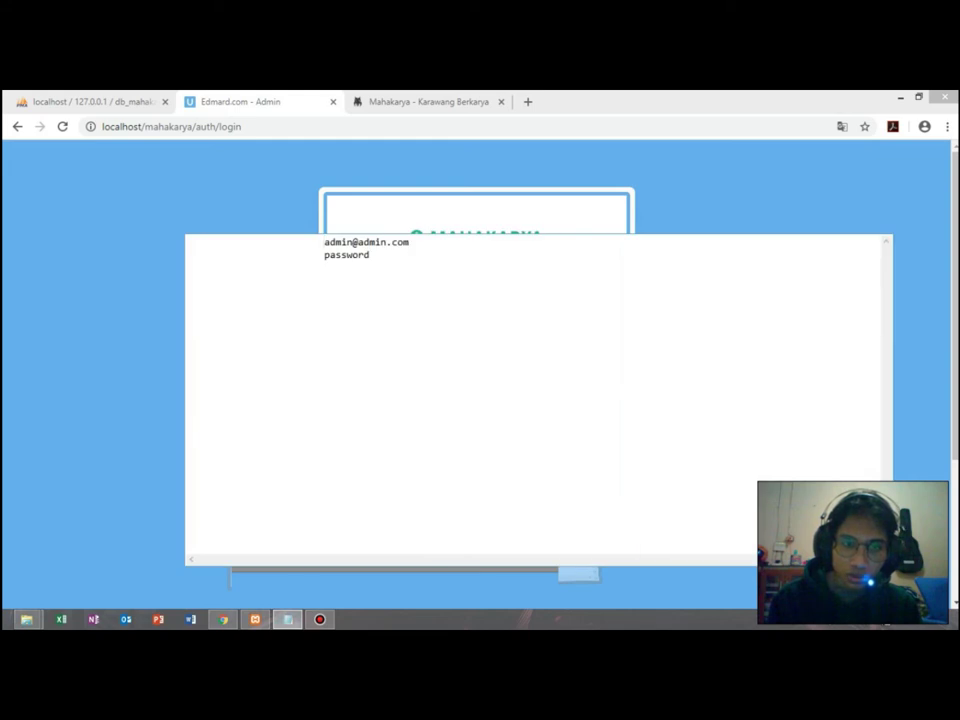
{"action": "left_click_drag", "start_coordinate": [370, 255], "coordinate": [330, 255]}
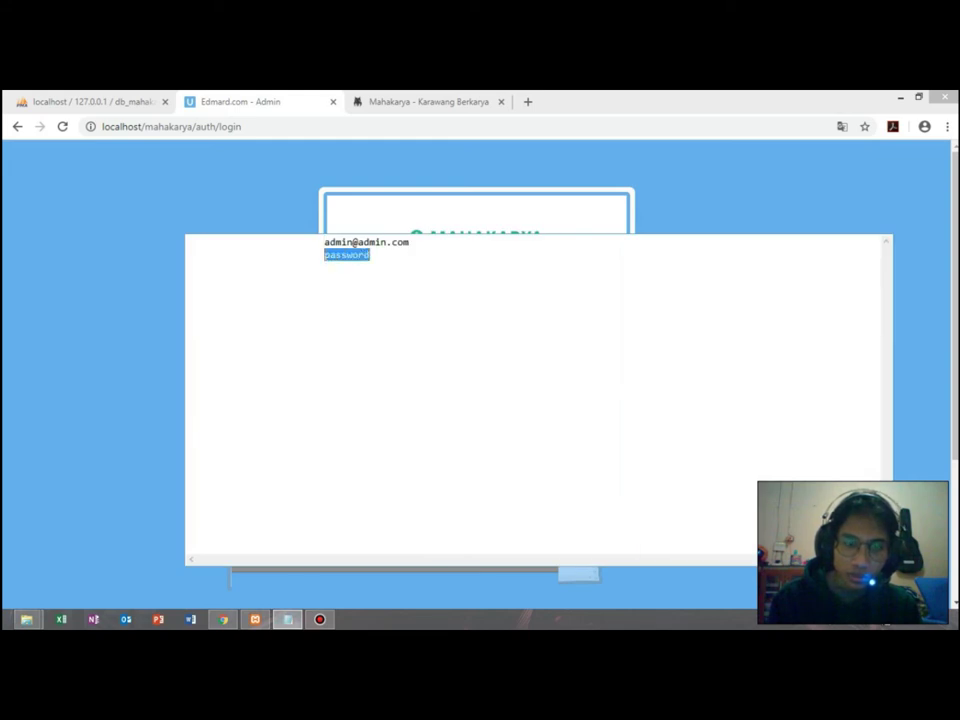
{"action": "key", "text": "alt+Tab"}
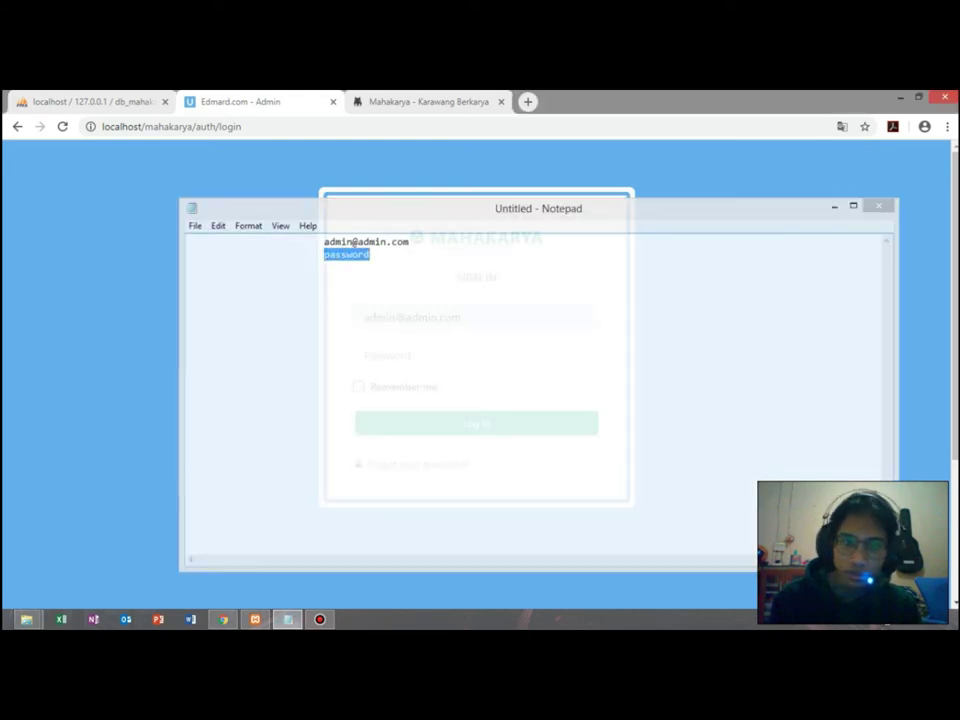
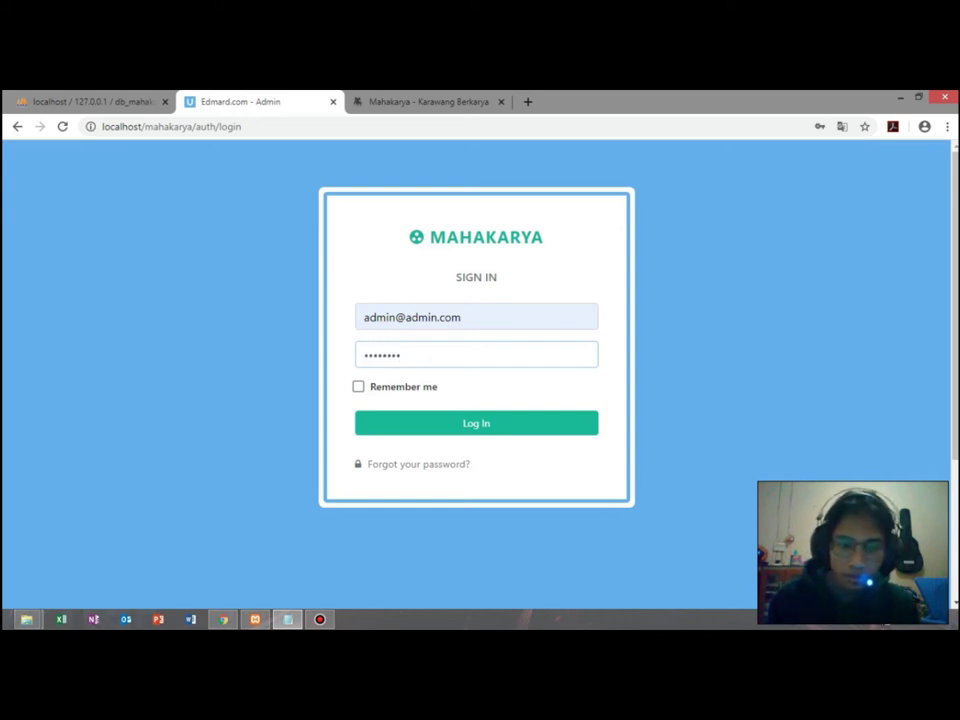
{"action": "key", "text": "Tab"}
{"action": "key", "text": "Tab"}
{"action": "key", "text": "Return"}
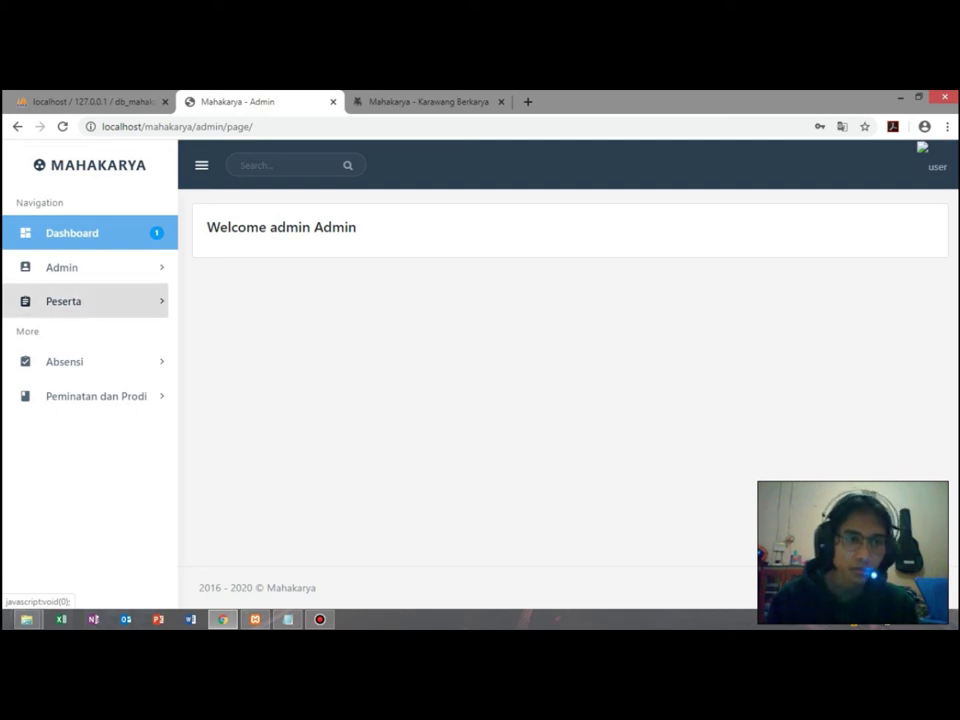
Open Peserta > List Peserta > Sains dan Teknologi and go to participant PS-001's details.
{"action": "left_click", "coordinate": [64, 301]}
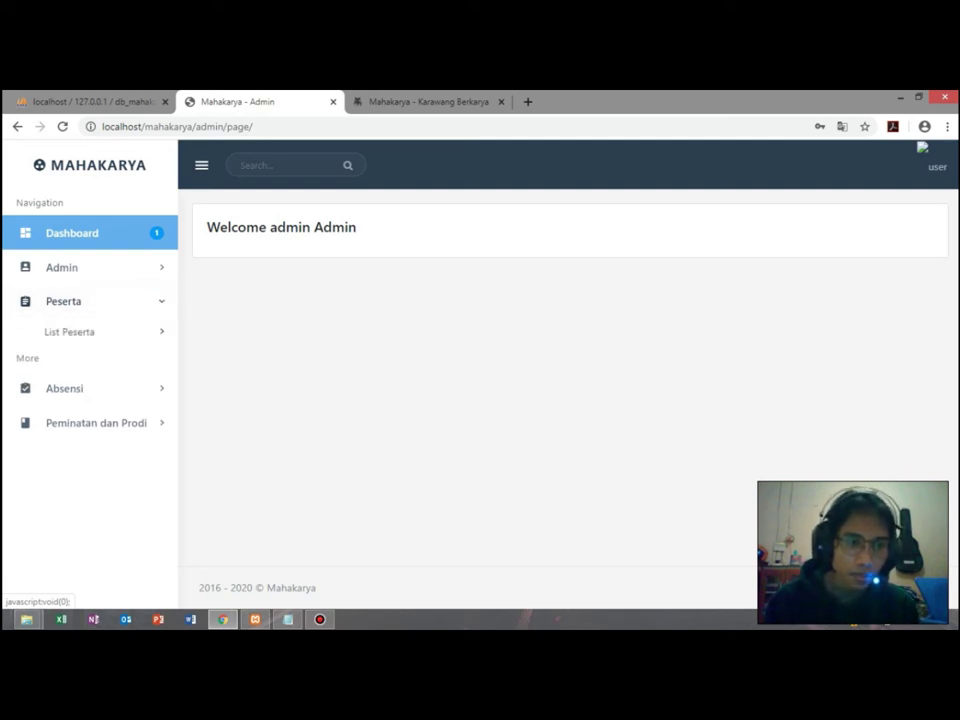
{"action": "left_click", "coordinate": [69, 331]}
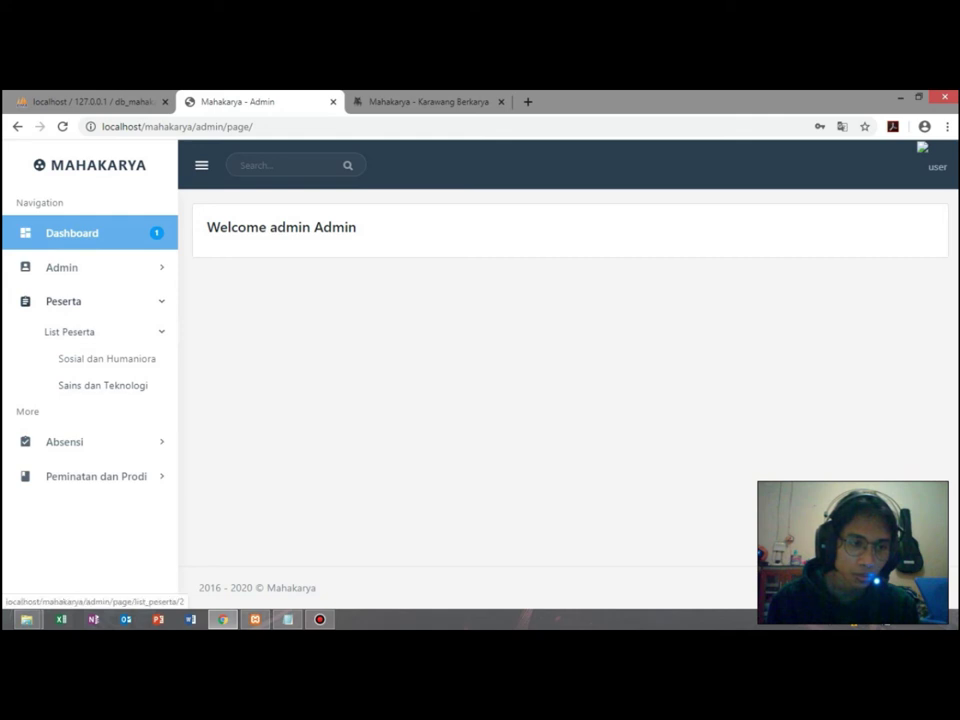
{"action": "left_click", "coordinate": [103, 385]}
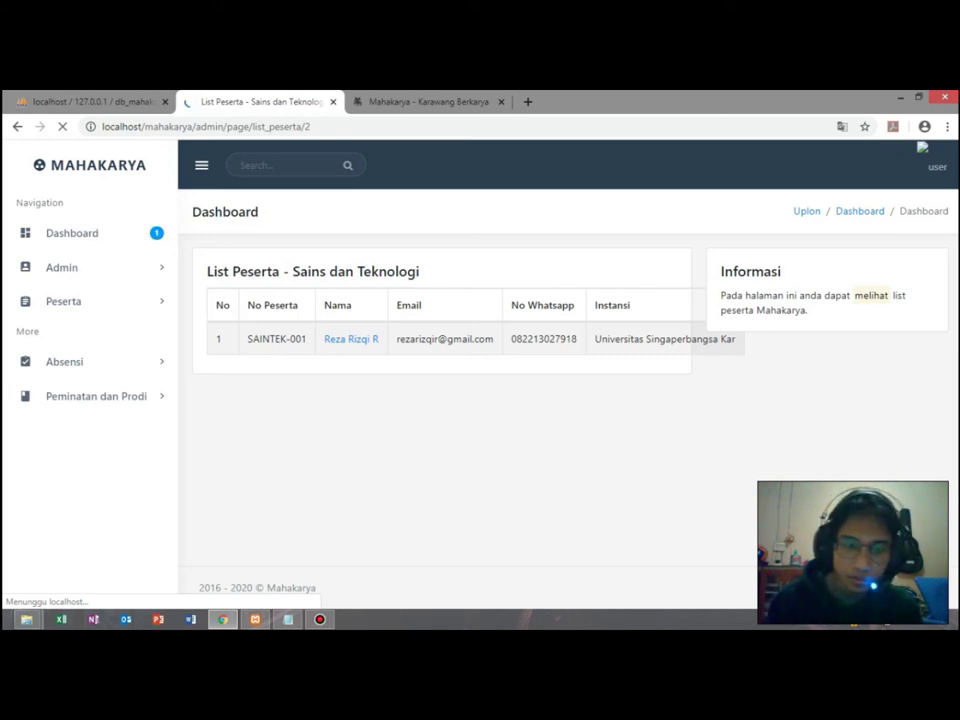
{"action": "left_click_drag", "start_coordinate": [351, 339], "coordinate": [386, 370]}
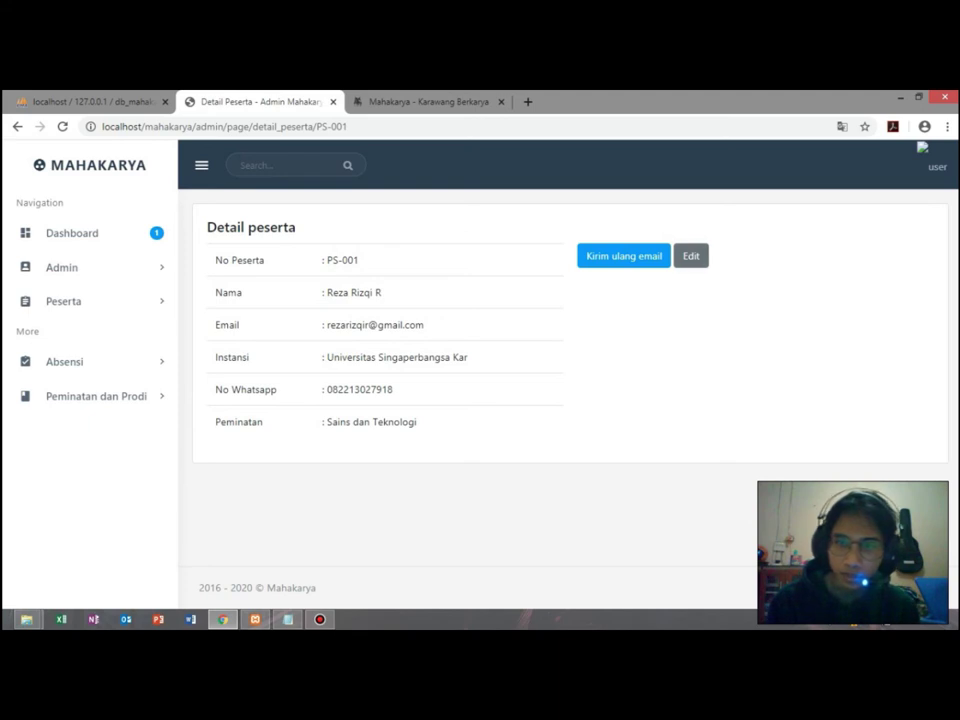
{"action": "left_click", "coordinate": [691, 256]}
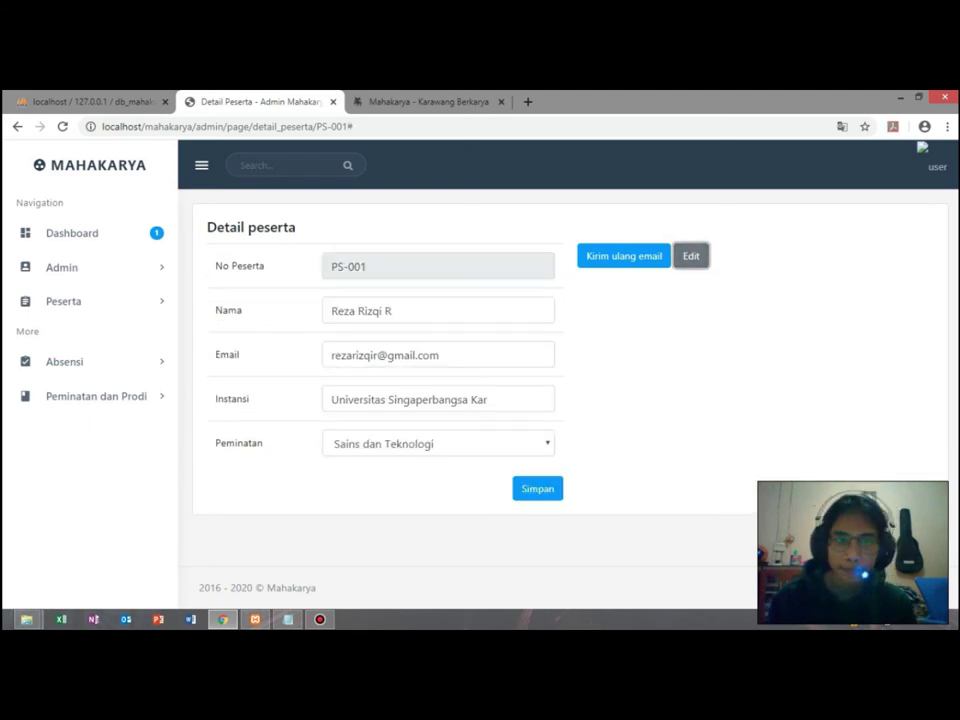
{"action": "key", "text": "Tab"}
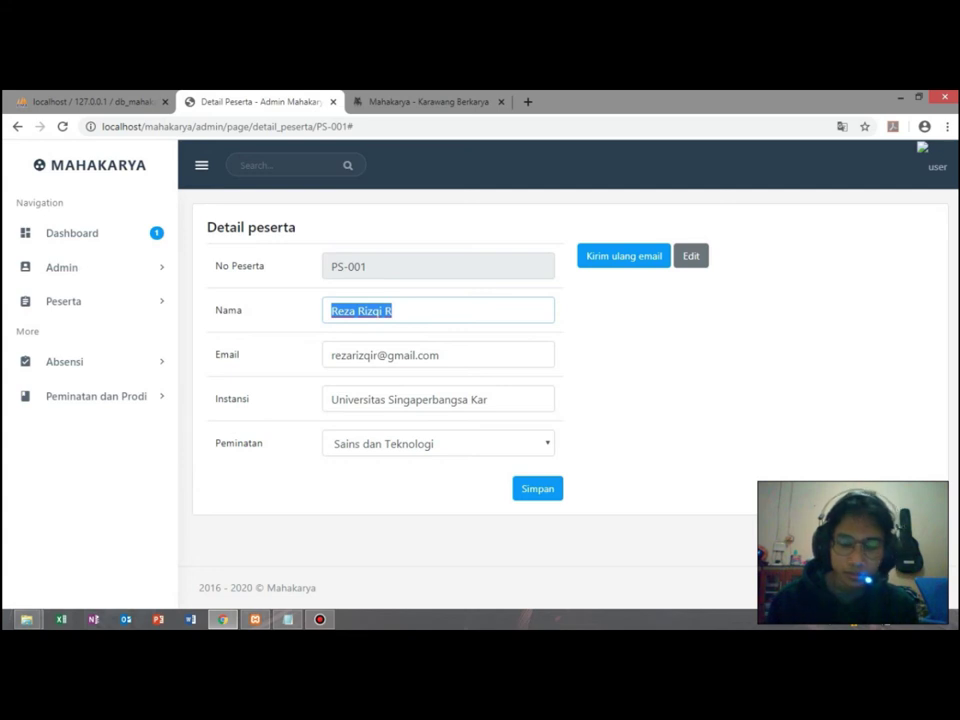
{"action": "key", "text": "BackSpace"}
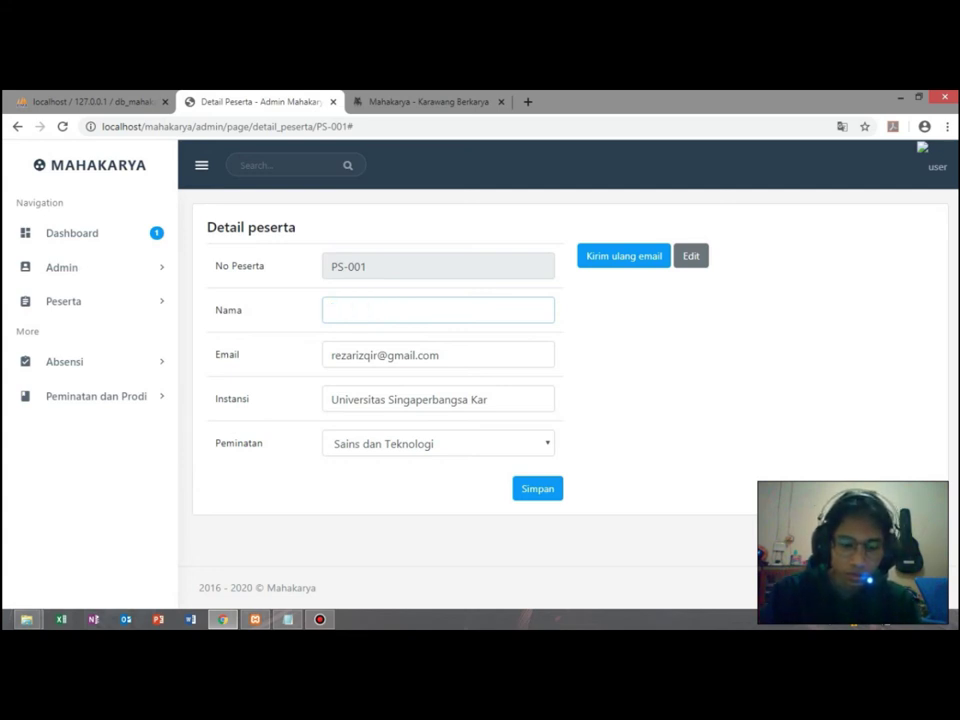
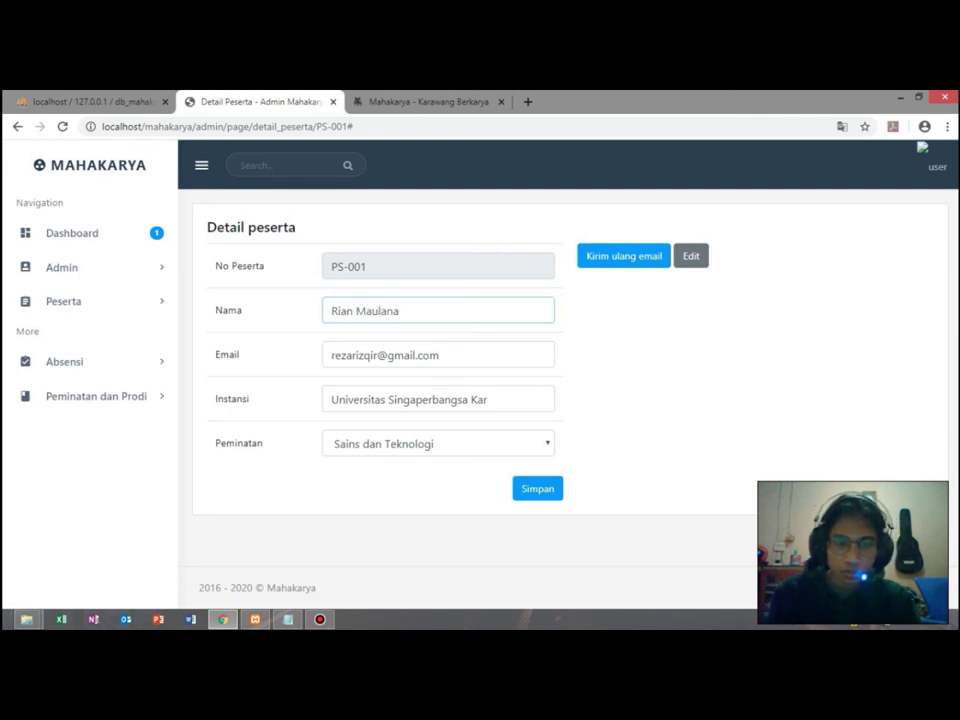
{"action": "left_click", "coordinate": [440, 355]}
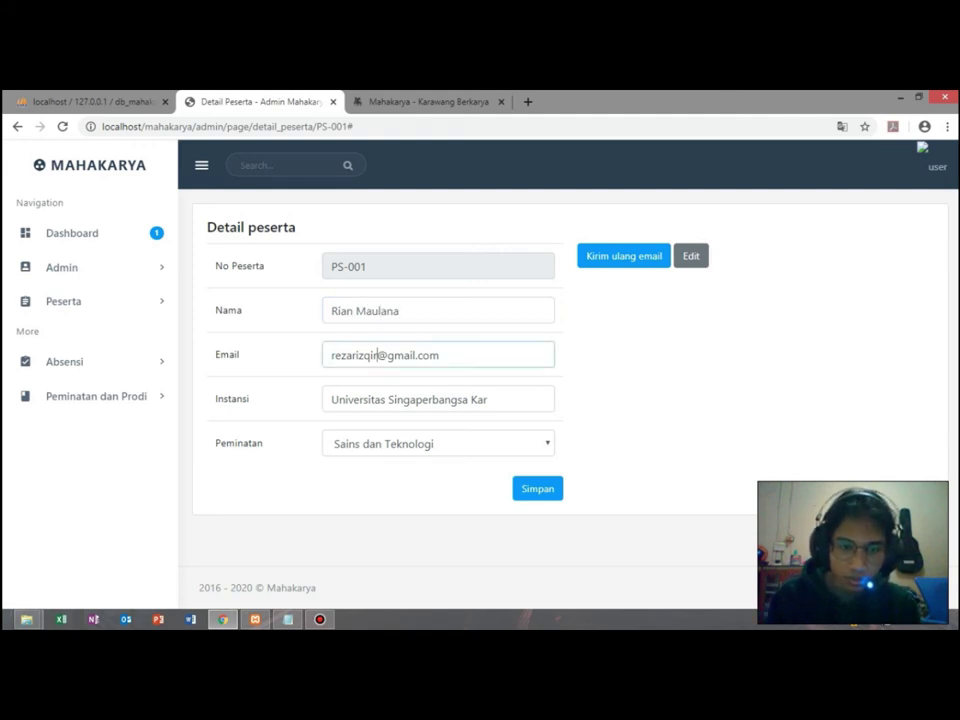
{"action": "key", "text": "BackSpace"}
{"action": "key", "text": "BackSpace"}
{"action": "key", "text": "BackSpace"}
{"action": "key", "text": "BackSpace"}
{"action": "key", "text": "BackSpace"}
{"action": "key", "text": "BackSpace"}
{"action": "key", "text": "BackSpace"}
{"action": "key", "text": "BackSpace"}
{"action": "key", "text": "BackSpace"}
{"action": "key", "text": "BackSpace"}
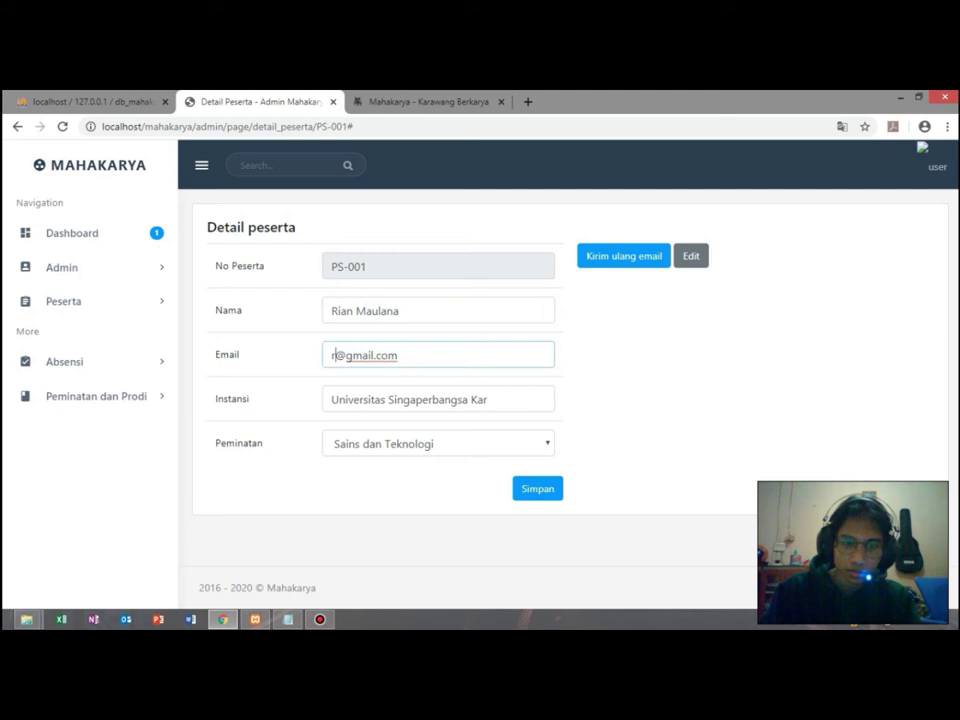
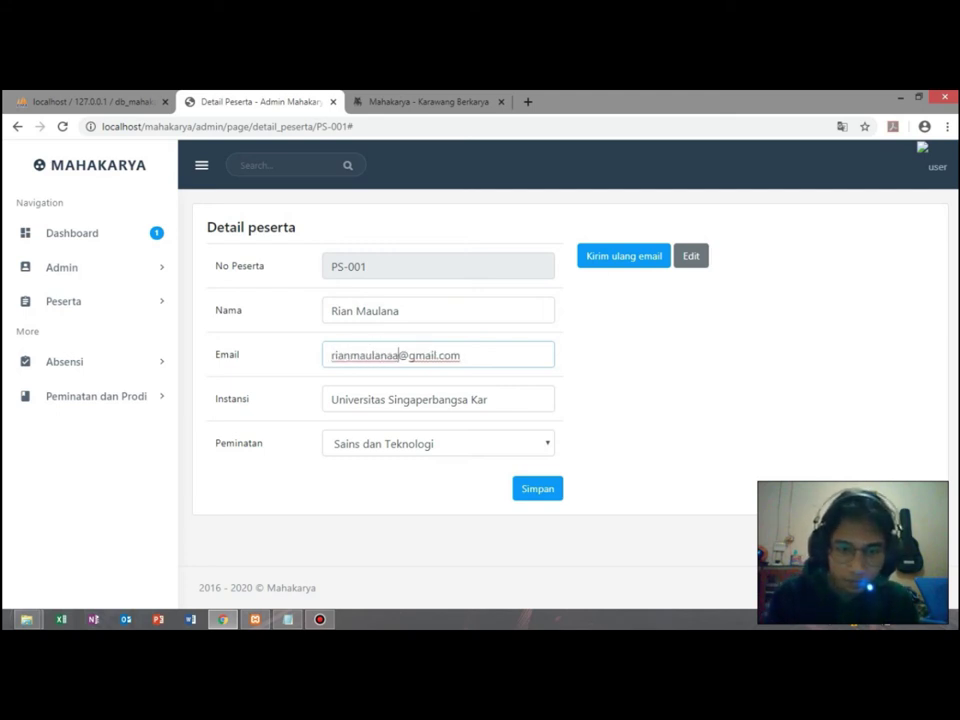
Replace the institution with 'Universitas Singaperbangsa Karawang'.
{"action": "key", "text": "Tab"}
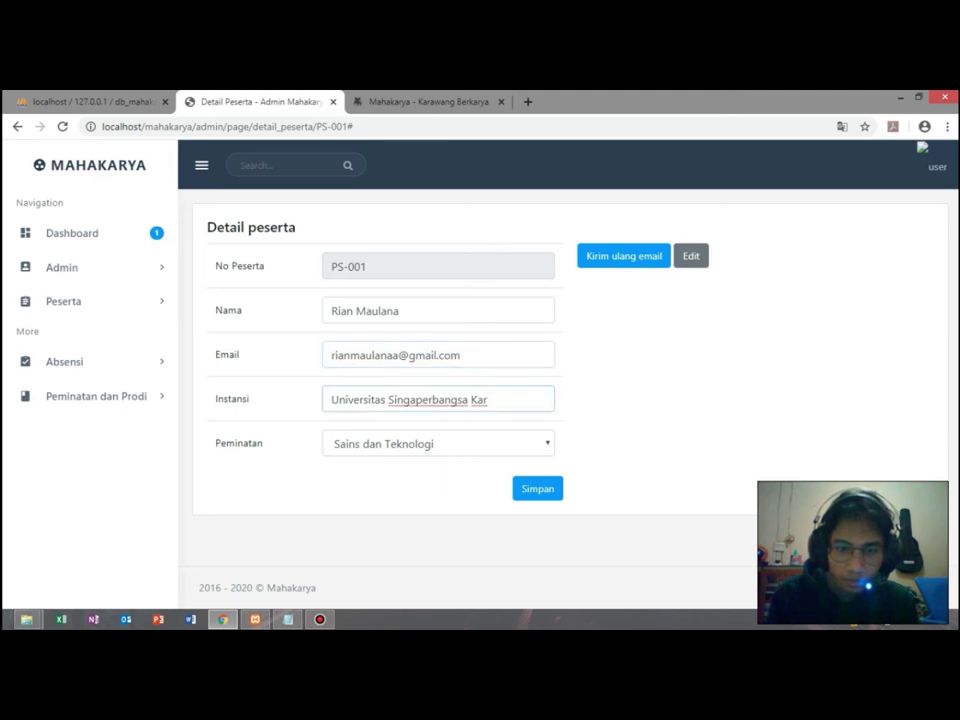
{"action": "key", "text": "ctrl+a"}
{"action": "type", "text": "Un"}
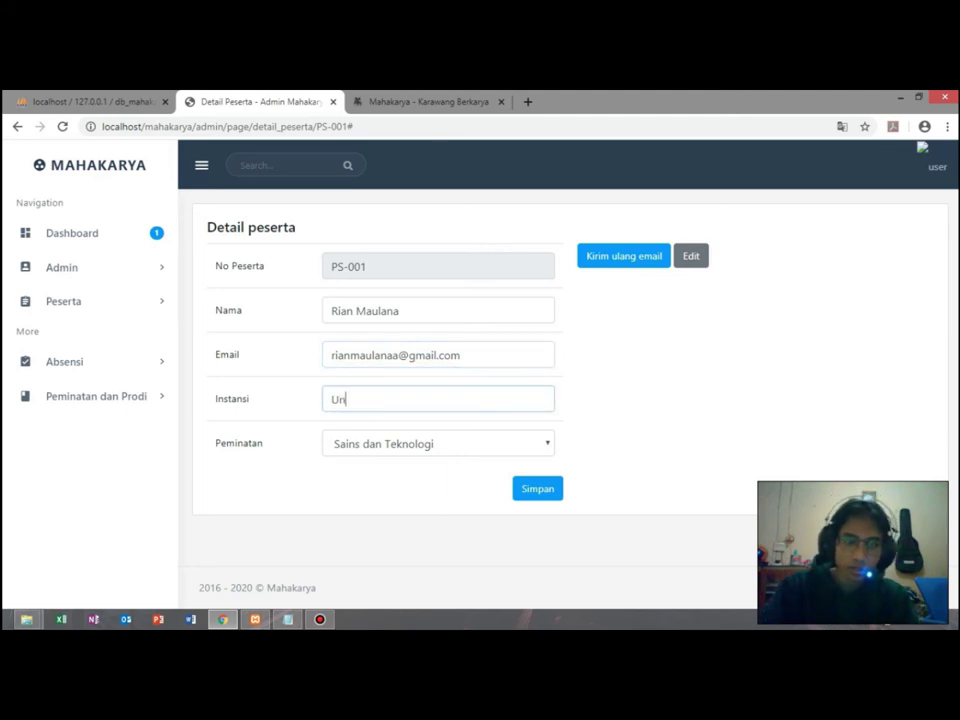
{"action": "type", "text": "ive"}
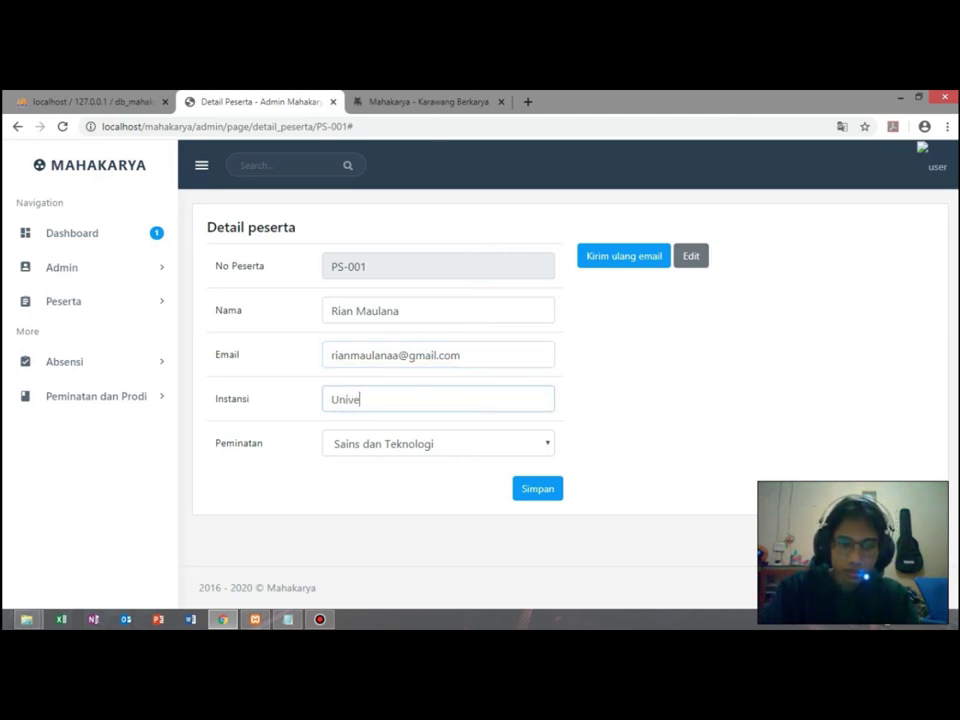
{"action": "type", "text": "rsita"}
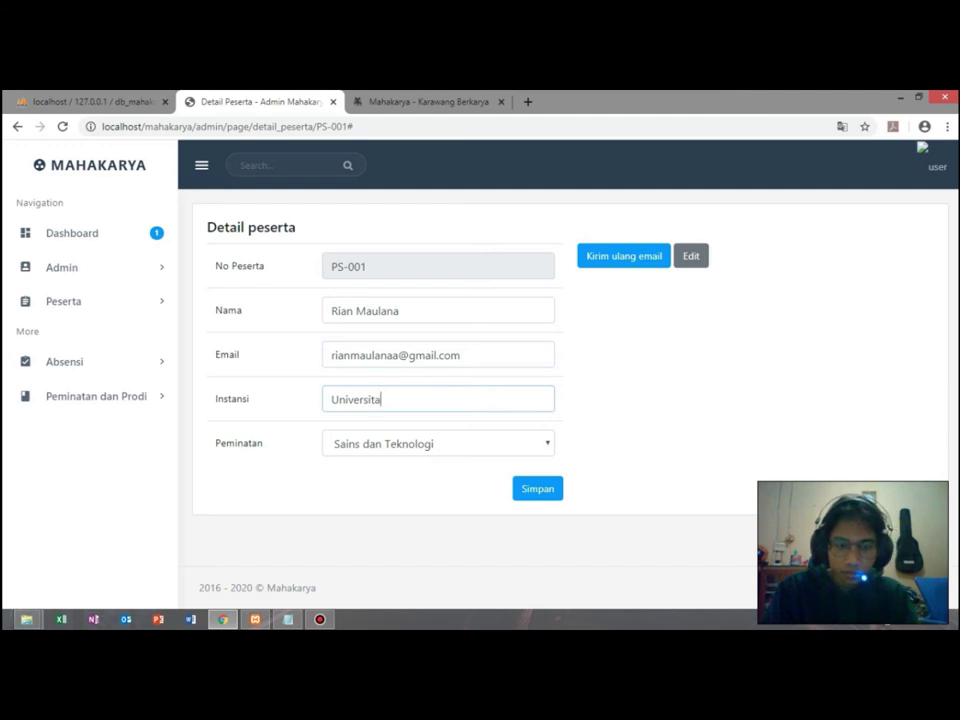
{"action": "type", "text": "s Singaperbangsa K"}
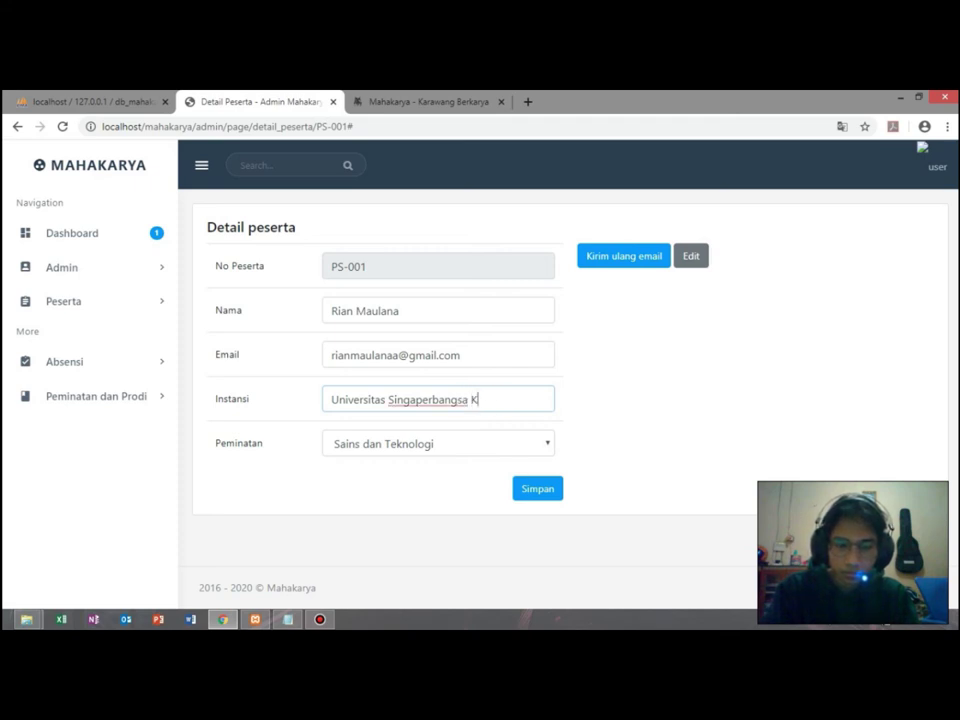
{"action": "type", "text": "arawang"}
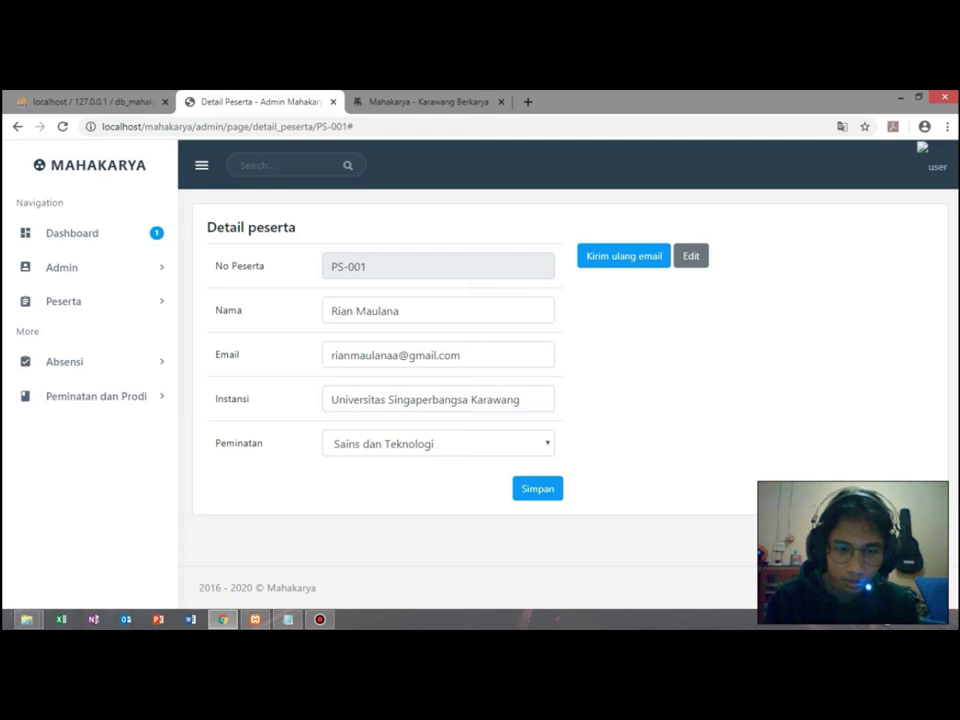
Change the interest to Sosial dan Humaniora and save the participant.
{"action": "key", "text": "Tab"}
{"action": "key", "text": "alt+Down"}
{"action": "key", "text": "Up"}
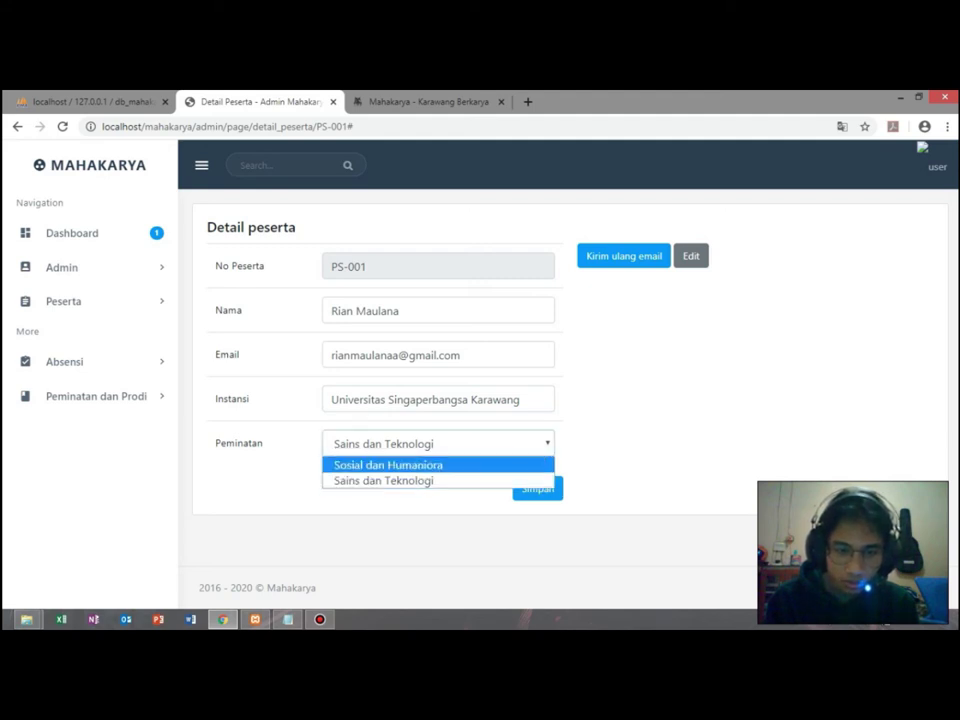
{"action": "key", "text": "Down"}
{"action": "key", "text": "Up"}
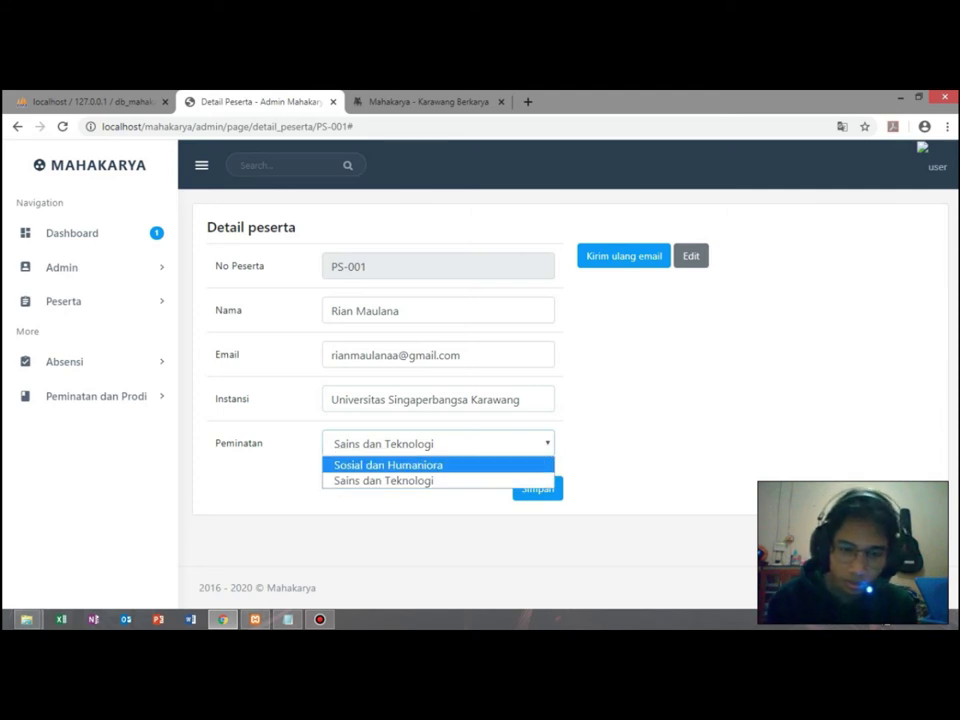
{"action": "key", "text": "Return"}
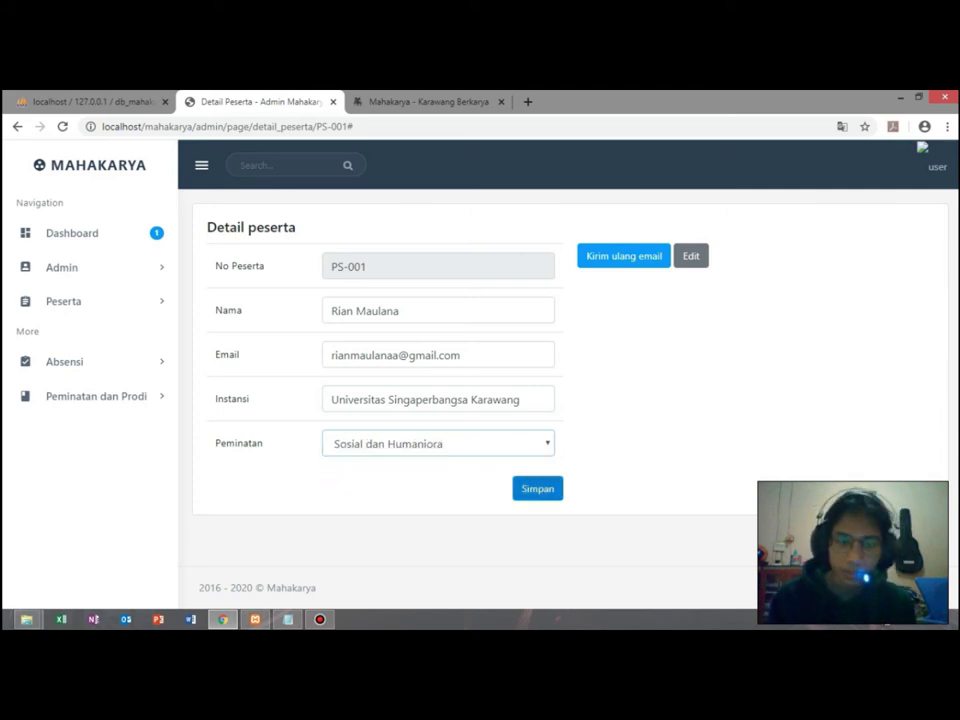
{"action": "key", "text": "Tab"}
{"action": "key", "text": "Return"}
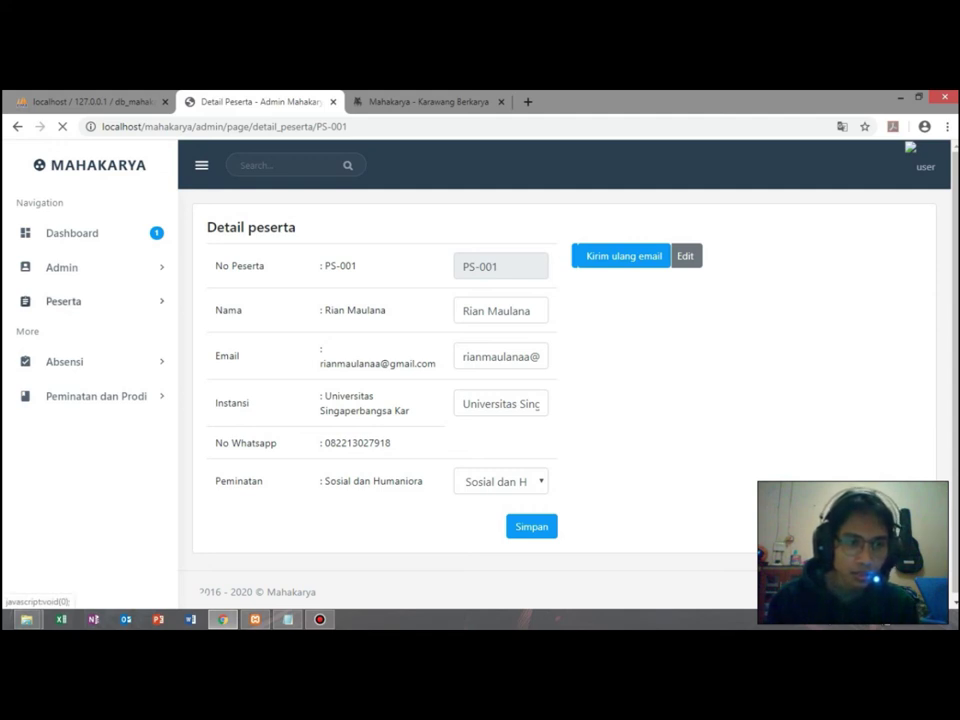
Check the Sosial dan Humaniora and Sains dan Teknologi participant lists from the Peserta menu.
{"action": "left_click", "coordinate": [63, 301]}
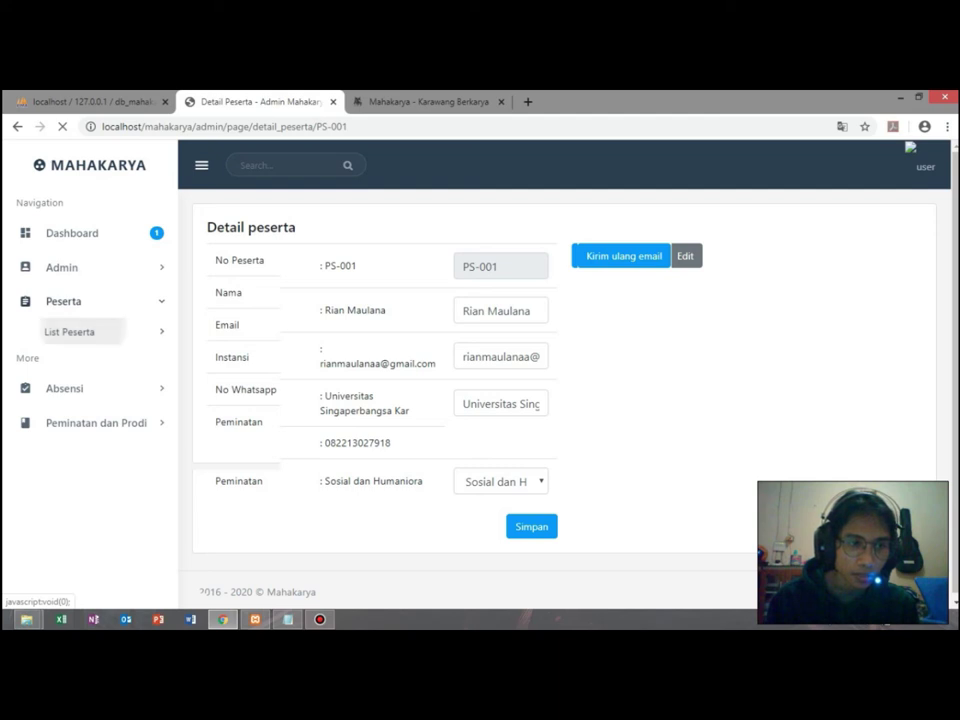
{"action": "left_click", "coordinate": [69, 331]}
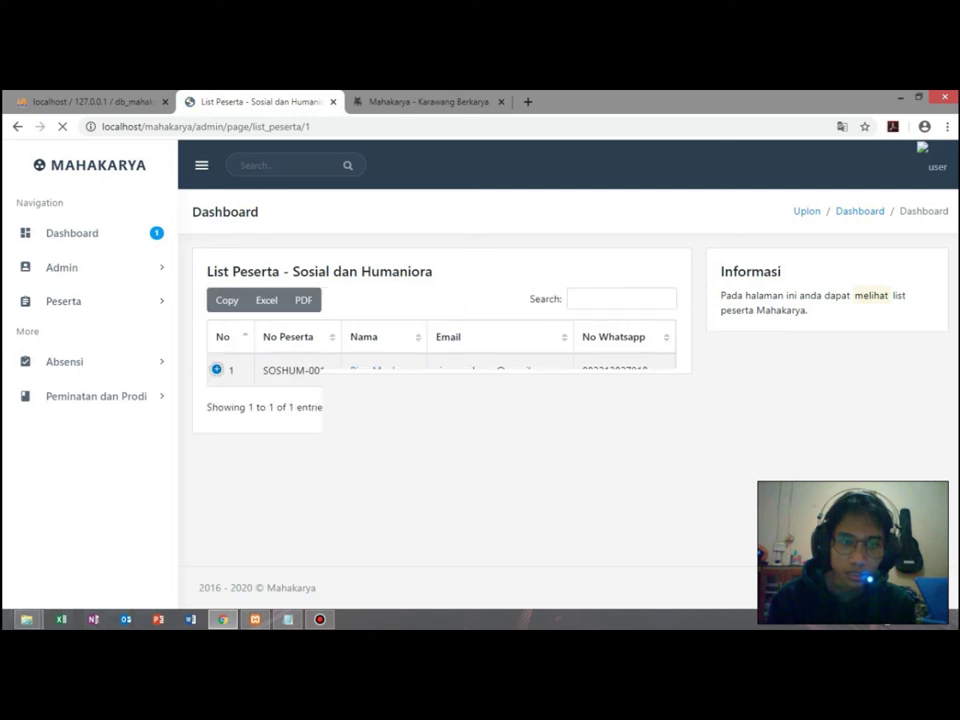
{"action": "left_click", "coordinate": [63, 300]}
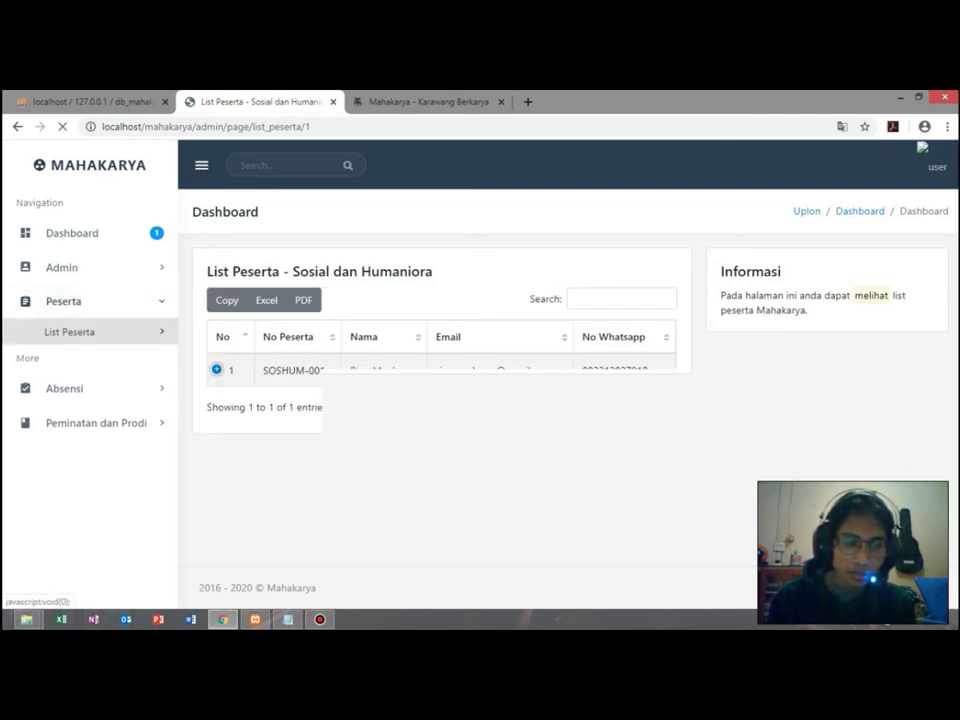
{"action": "left_click", "coordinate": [69, 331]}
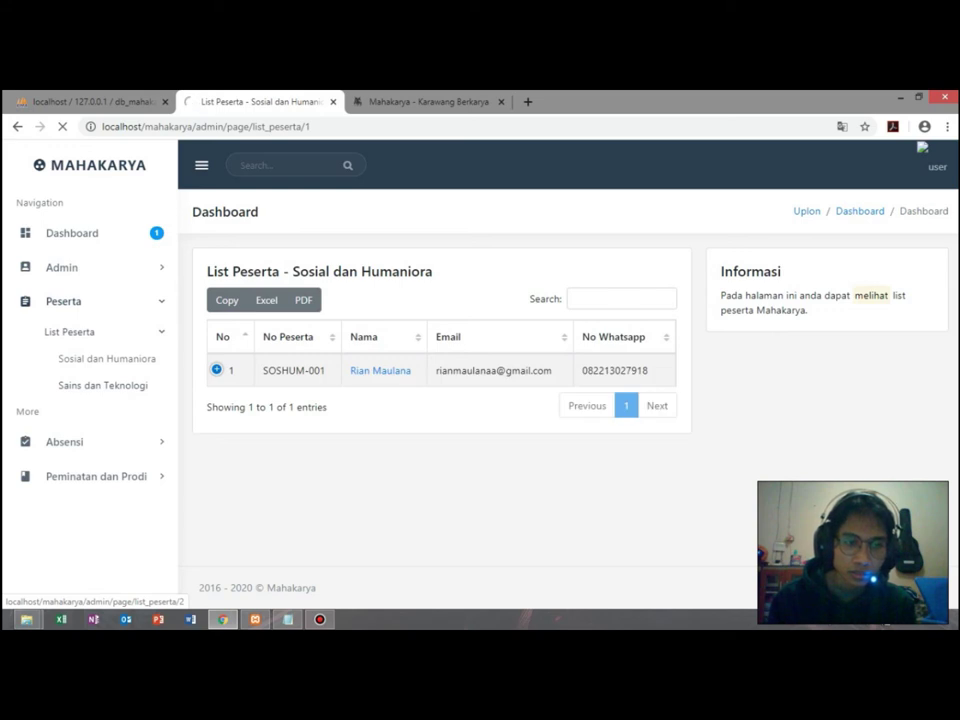
{"action": "left_click", "coordinate": [102, 385]}
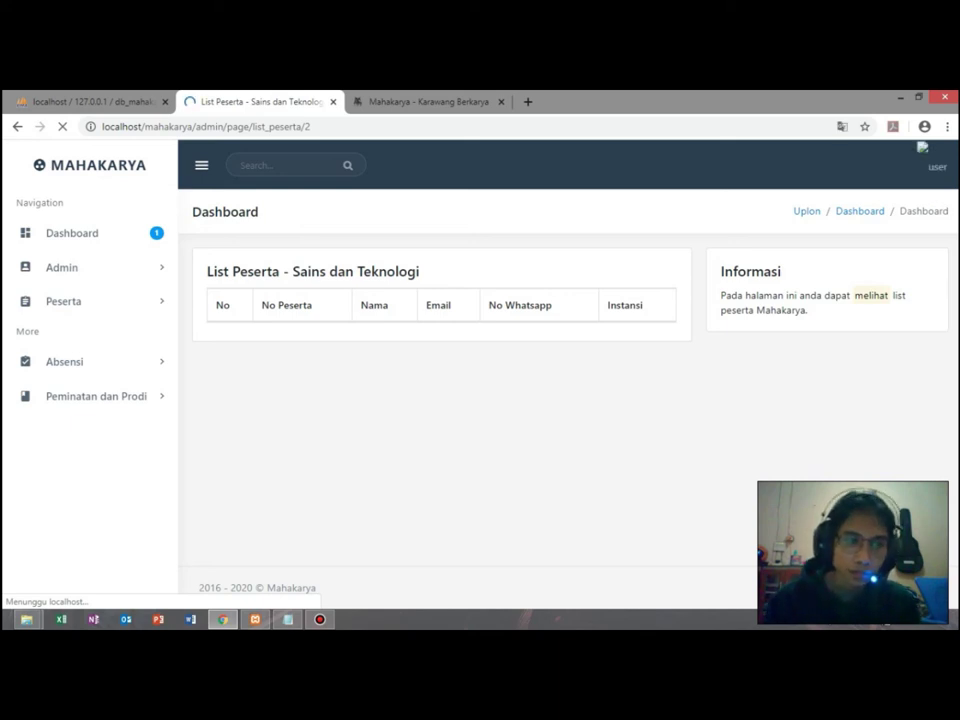
{"action": "left_click", "coordinate": [120, 301]}
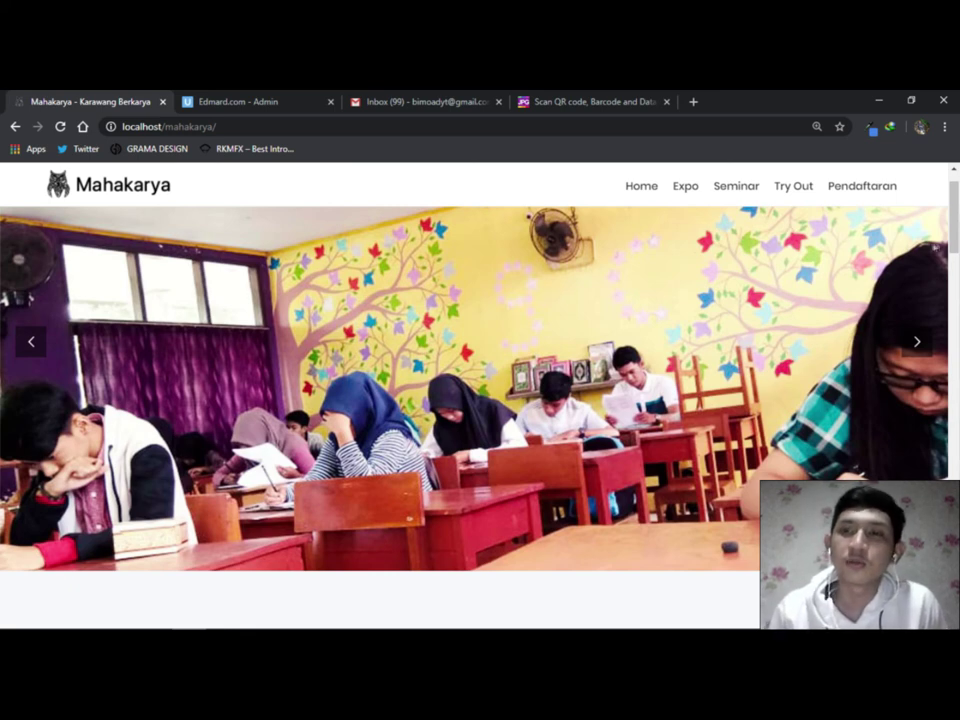
View the home page's 'Sudah Daftar?' section, then return to the Mahakarya Admin sign-in page's email field.
{"action": "left_click_drag", "start_coordinate": [956, 213], "coordinate": [956, 368]}
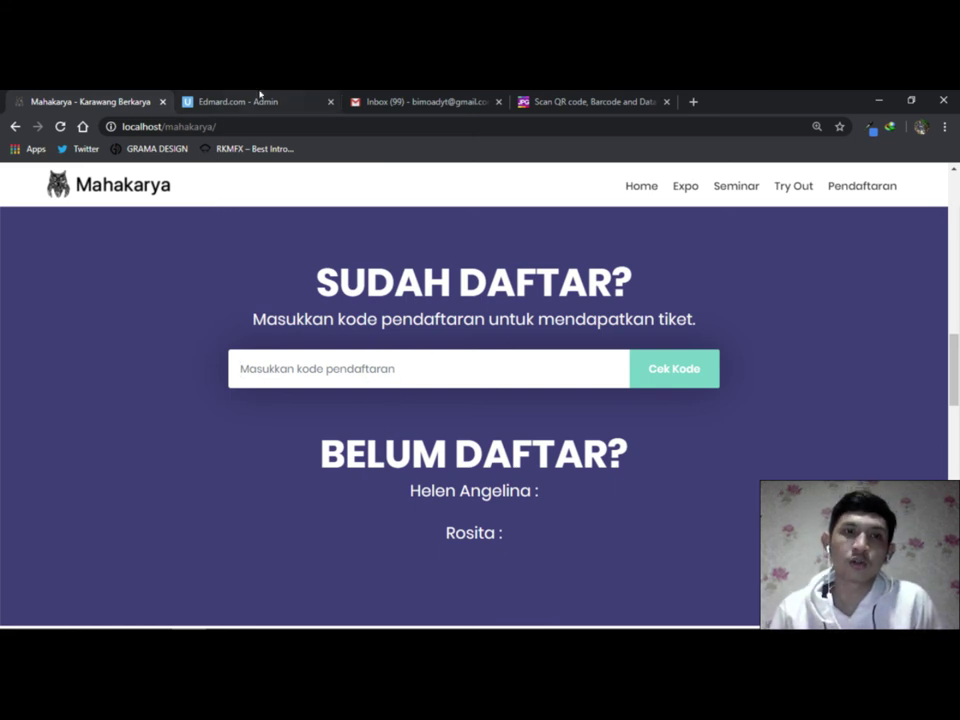
{"action": "left_click", "coordinate": [259, 97]}
{"action": "left_click", "coordinate": [416, 358]}
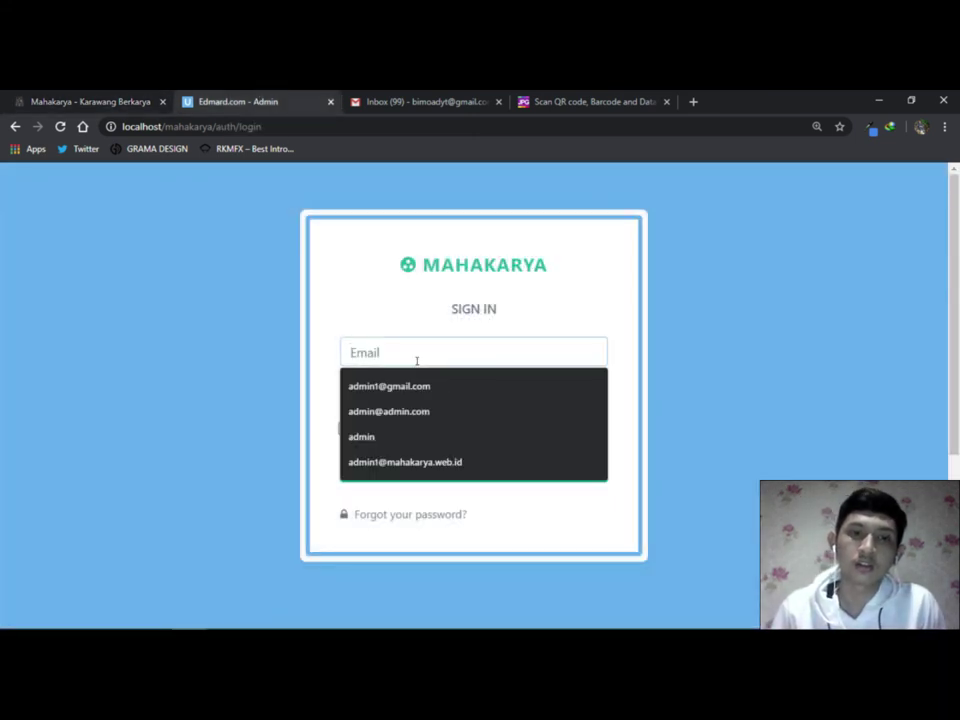
Sign in to Mahakarya Admin with the saved admin e-mail and the account password.
{"action": "left_click", "coordinate": [380, 385]}
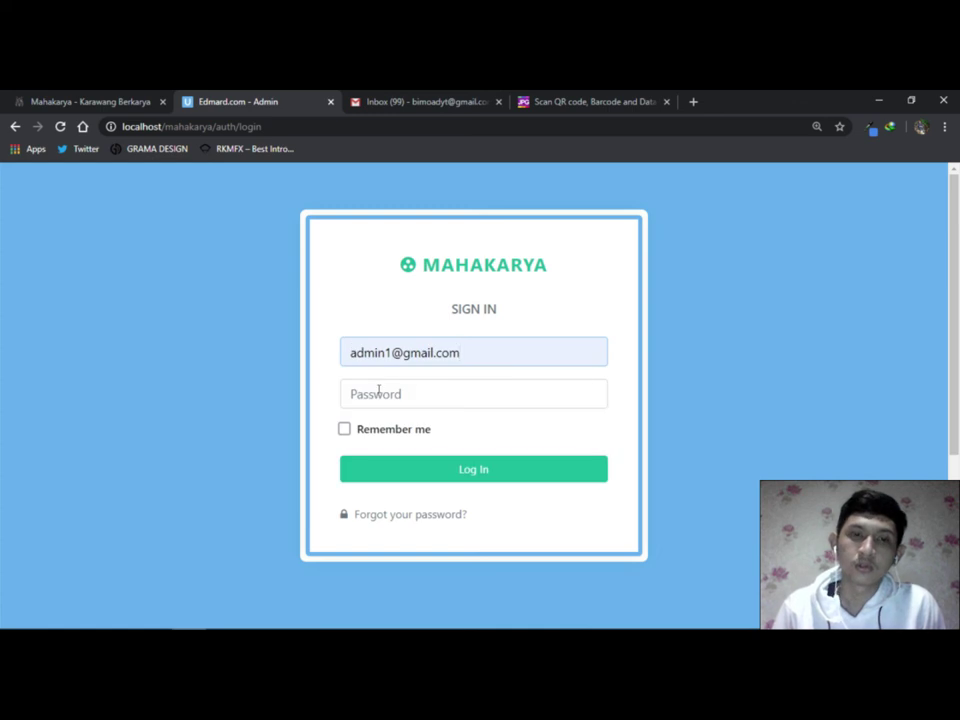
{"action": "left_click", "coordinate": [378, 392]}
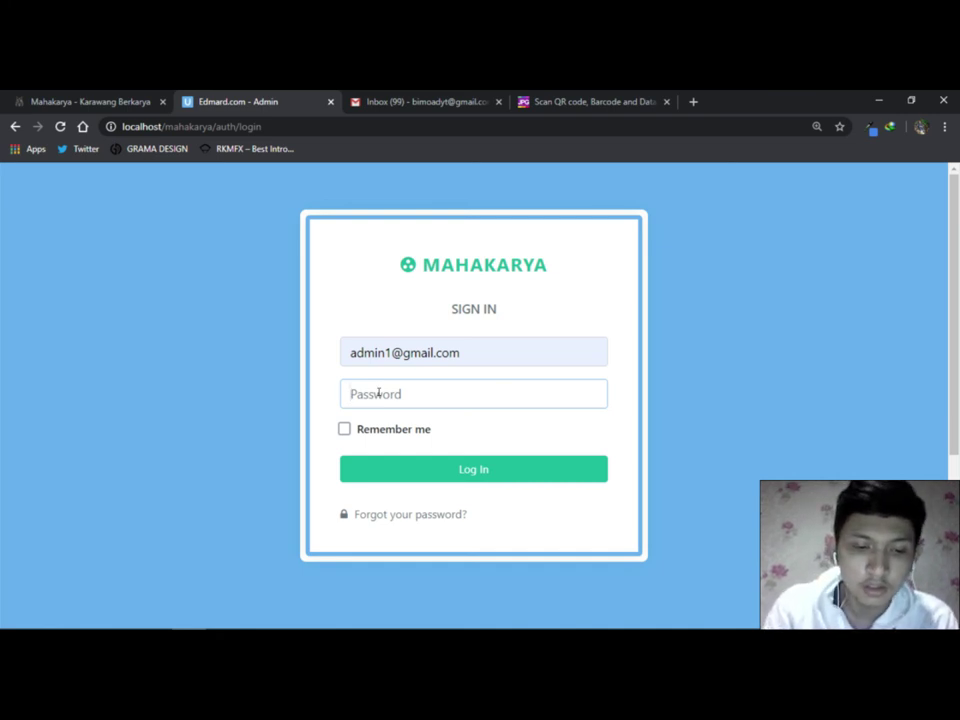
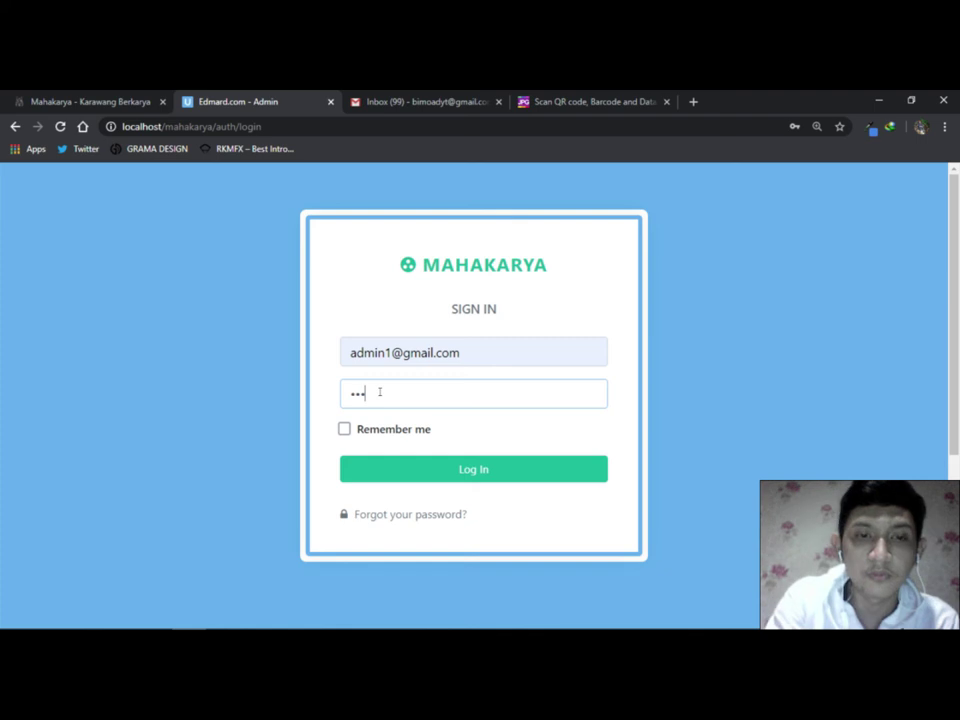
{"action": "key", "text": "Return"}
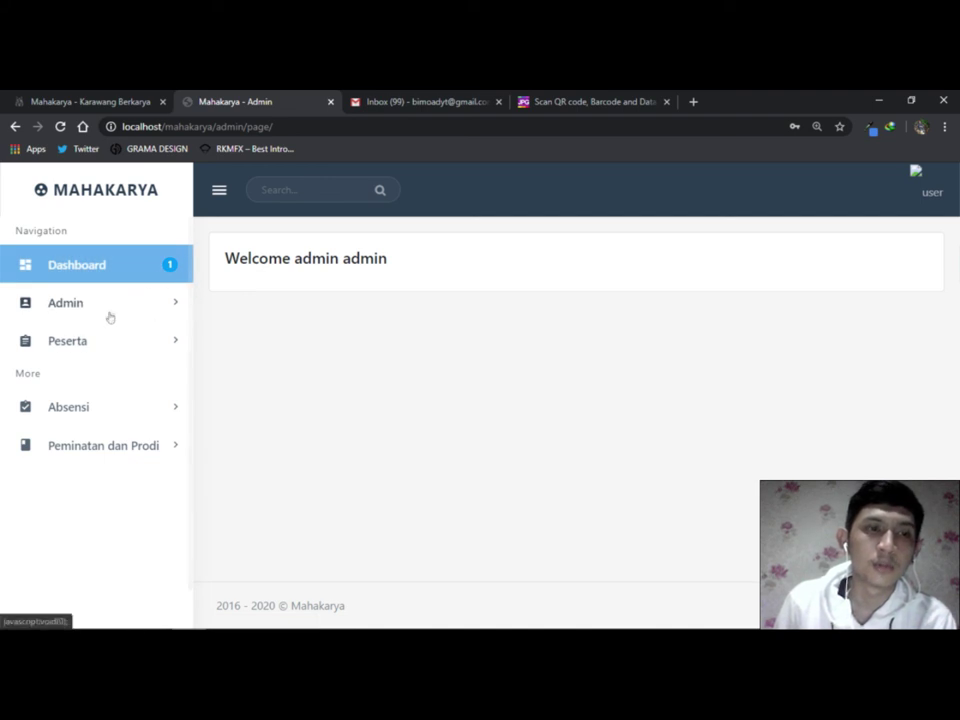
Open Admin > Kode Pendaftaran to review the List Kode codes and their booking status.
{"action": "left_click", "coordinate": [159, 303]}
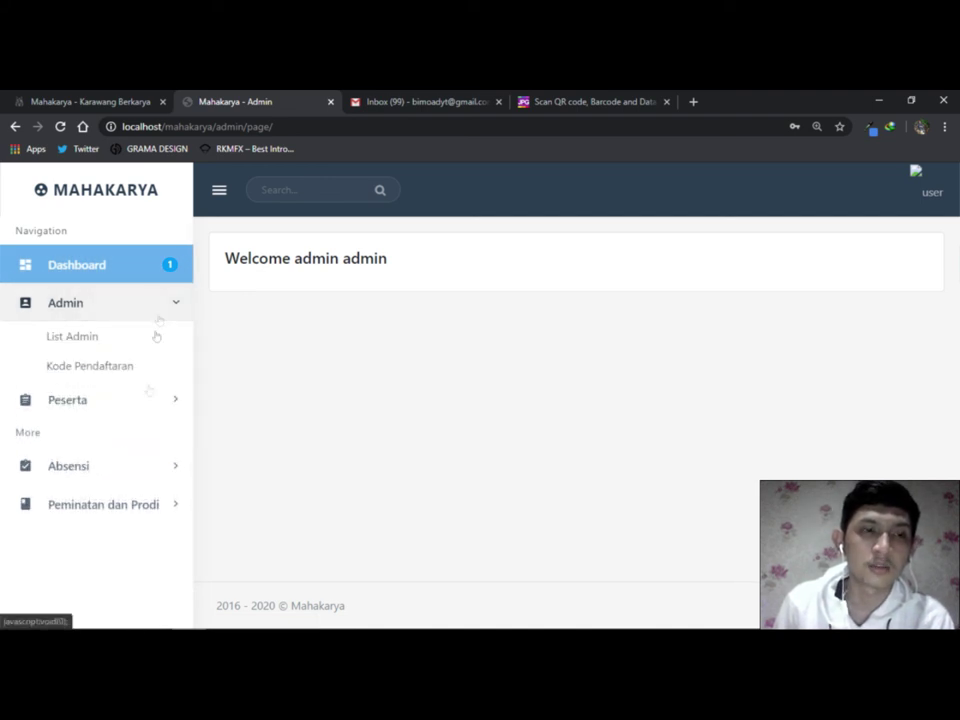
{"action": "left_click", "coordinate": [90, 366]}
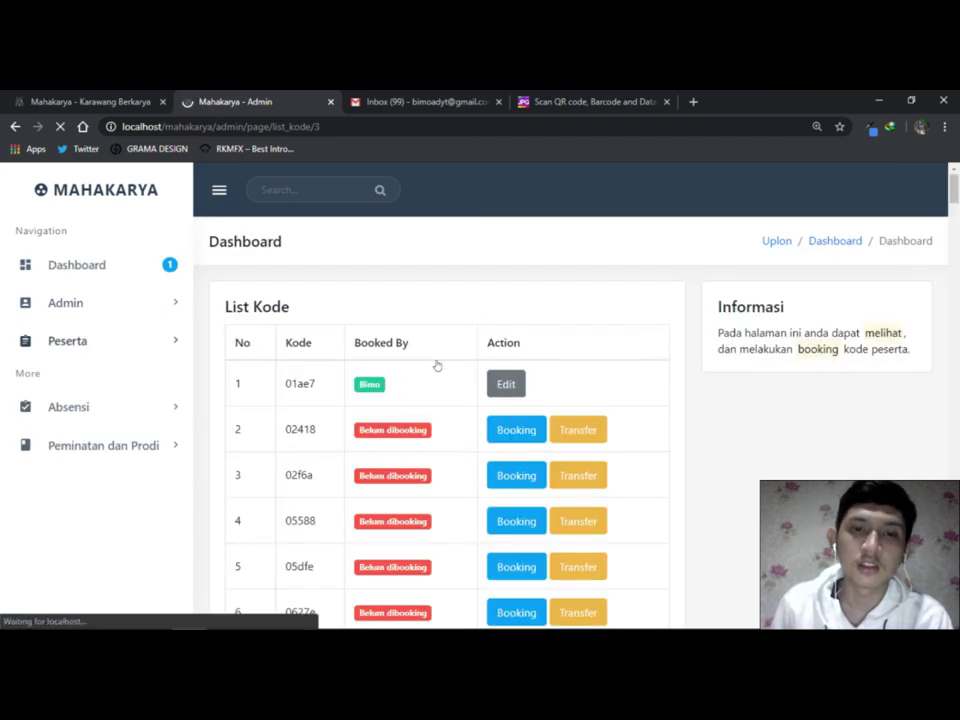
{"action": "scroll", "coordinate": [471, 355], "scroll_direction": "down", "scroll_amount": 2}
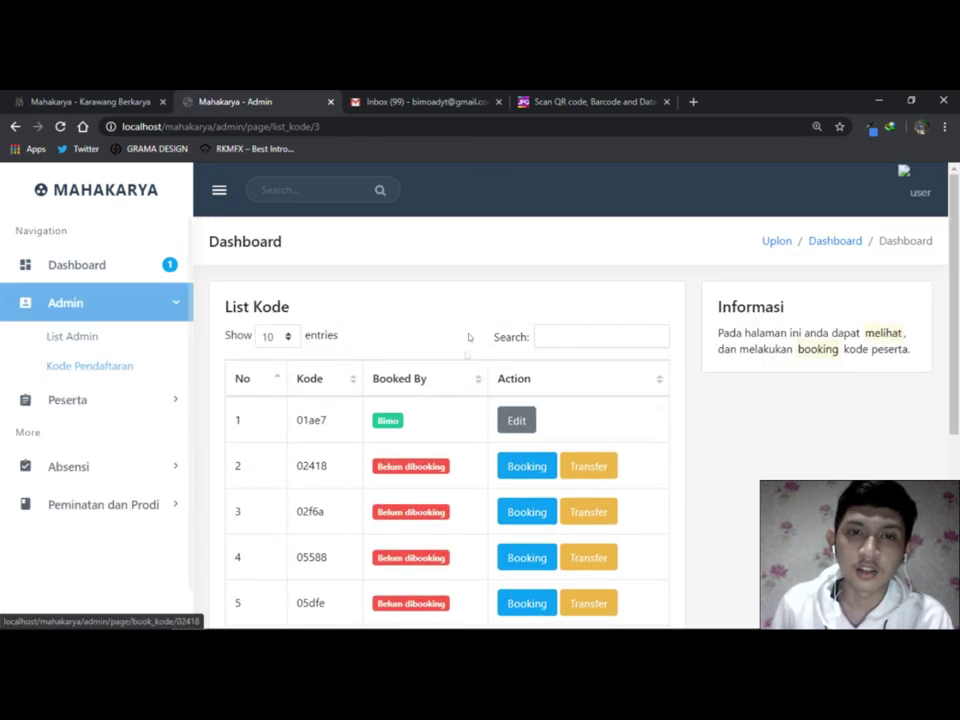